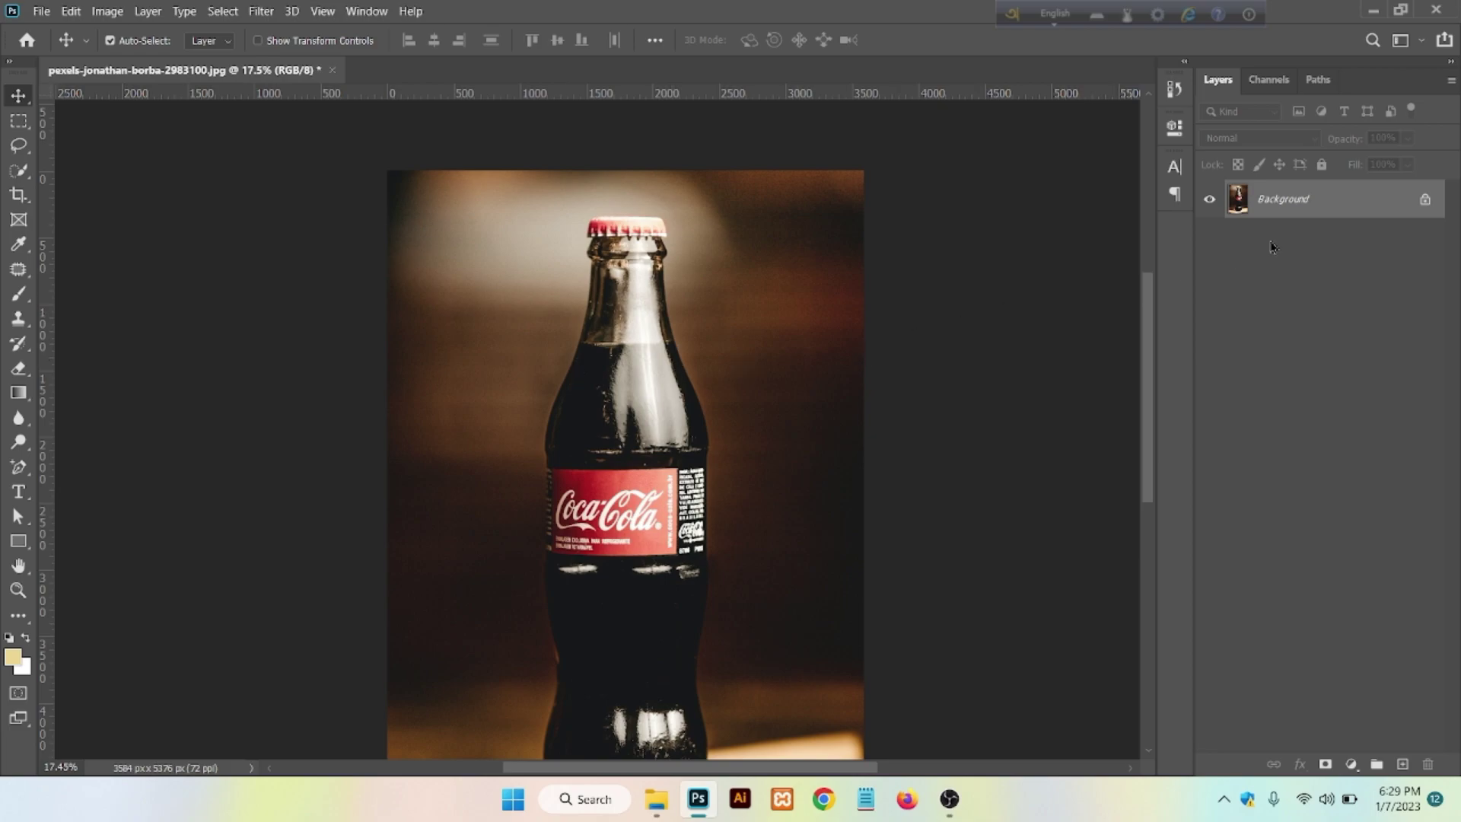
- Duplicate the Background layer and hide the original
key(ctrl+j)
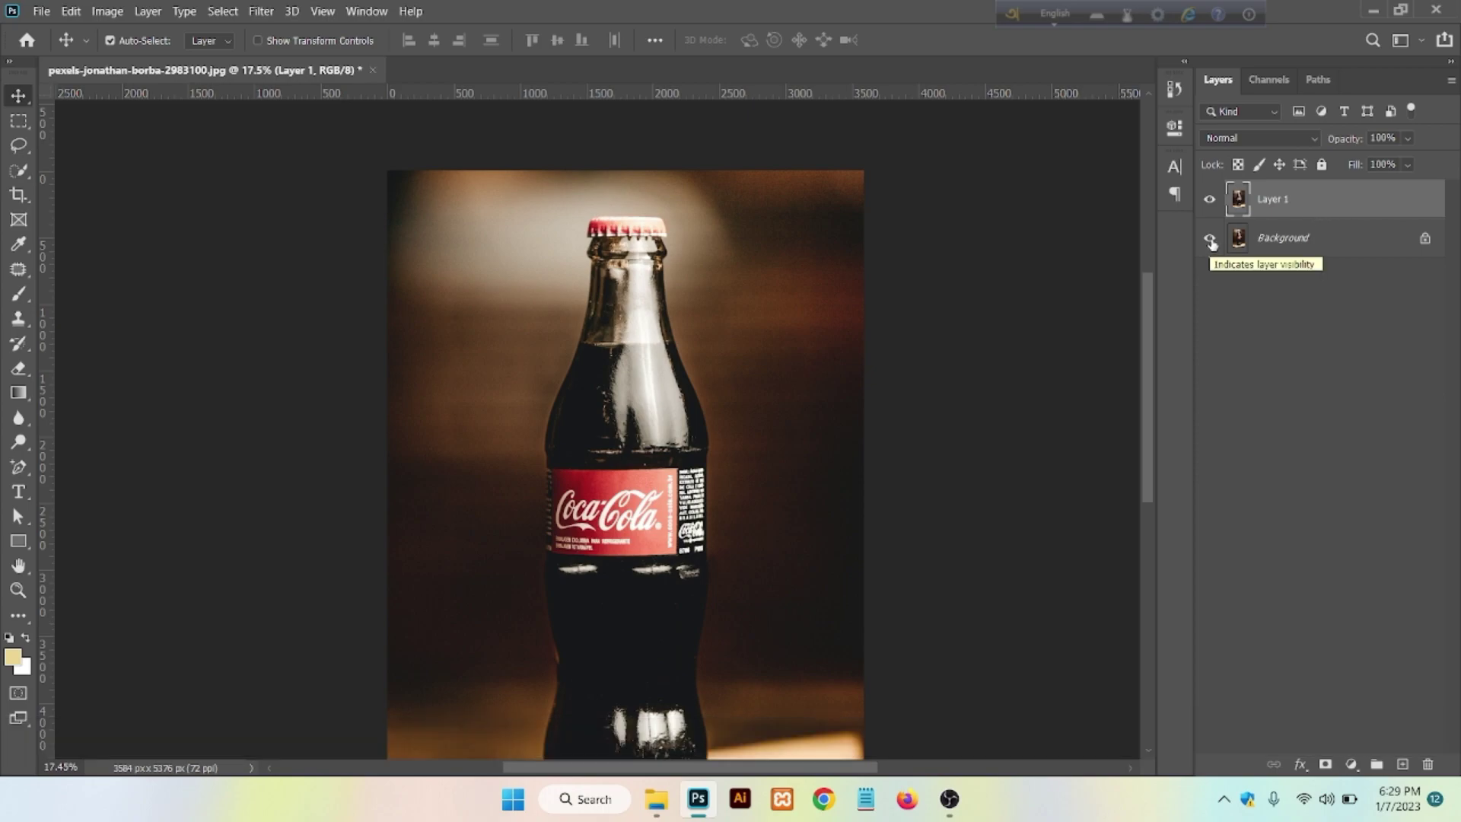
click(1210, 240)
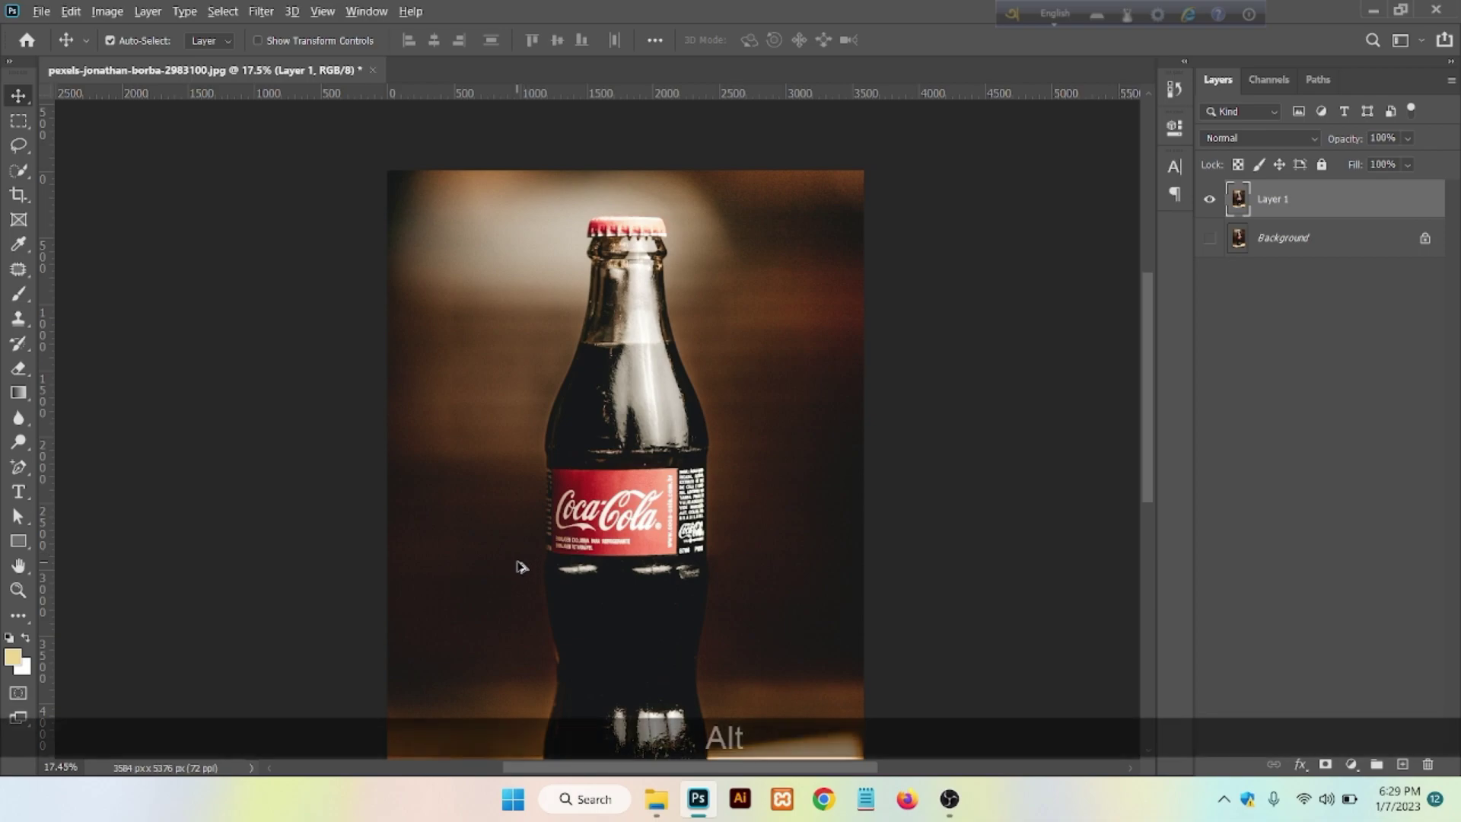
- Activate the Pen tool and set its drawing mode to Path
scroll(523, 567, up, 3)
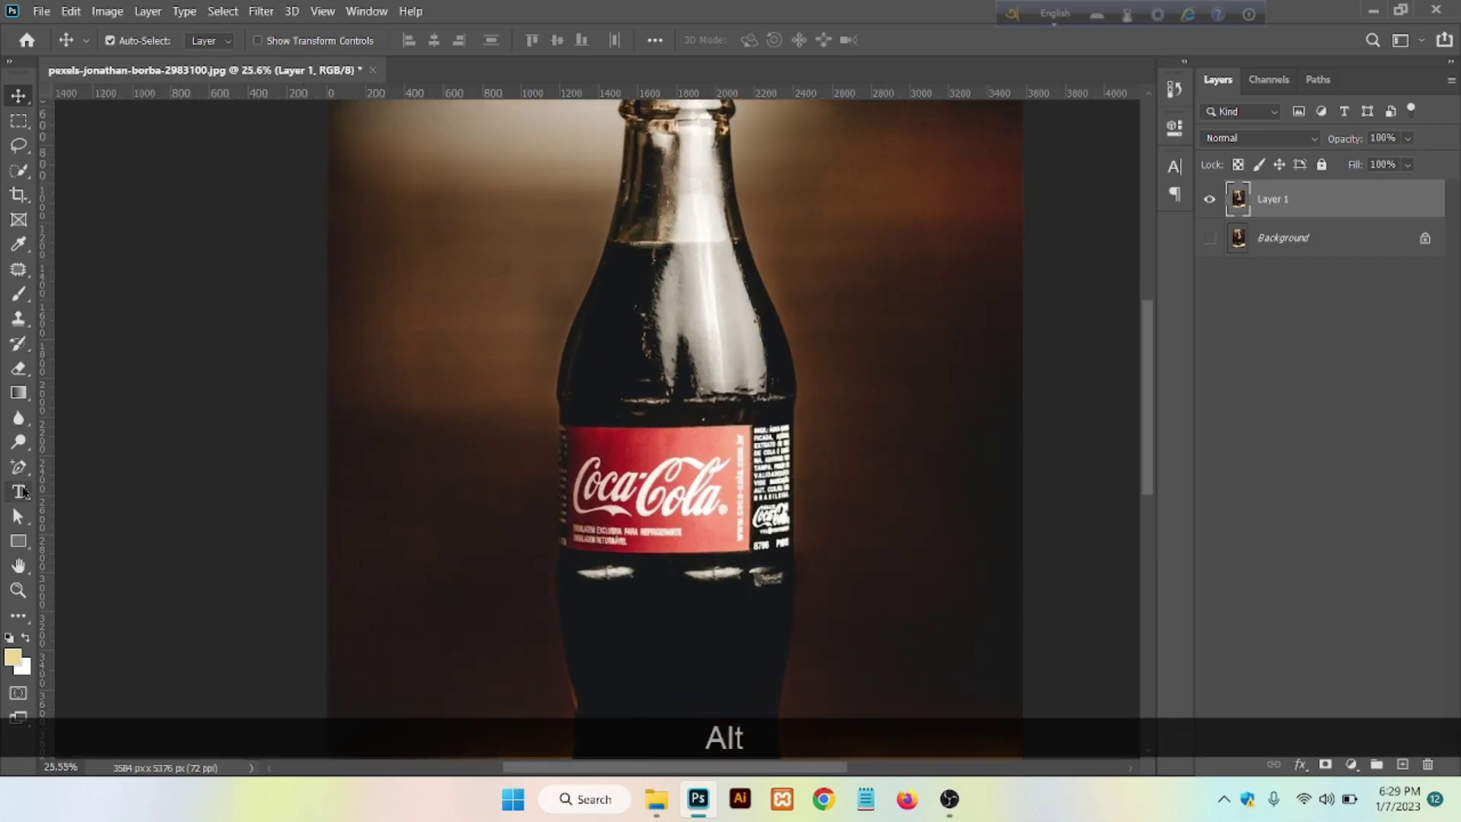
click(18, 471)
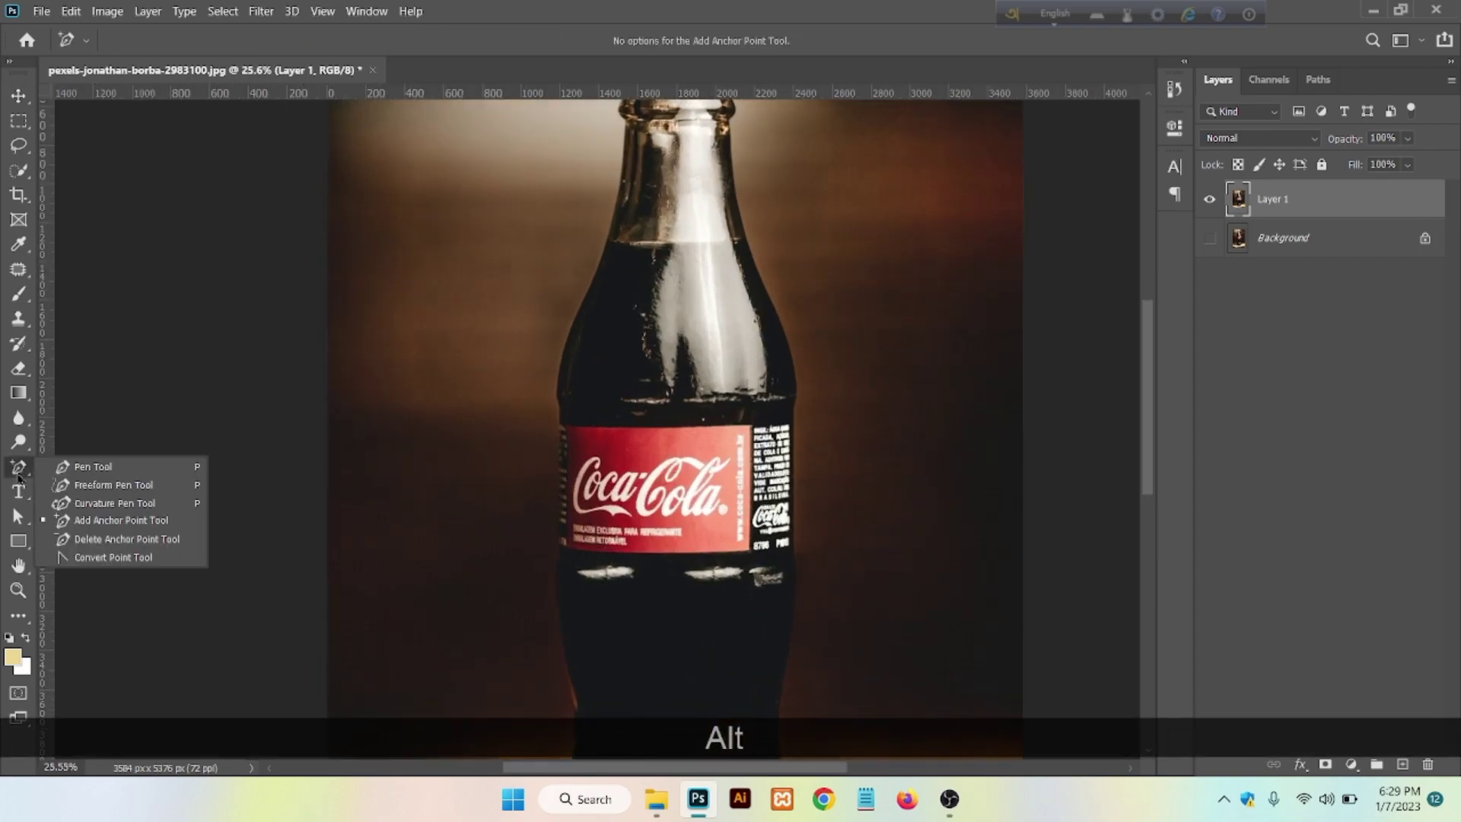
click(67, 472)
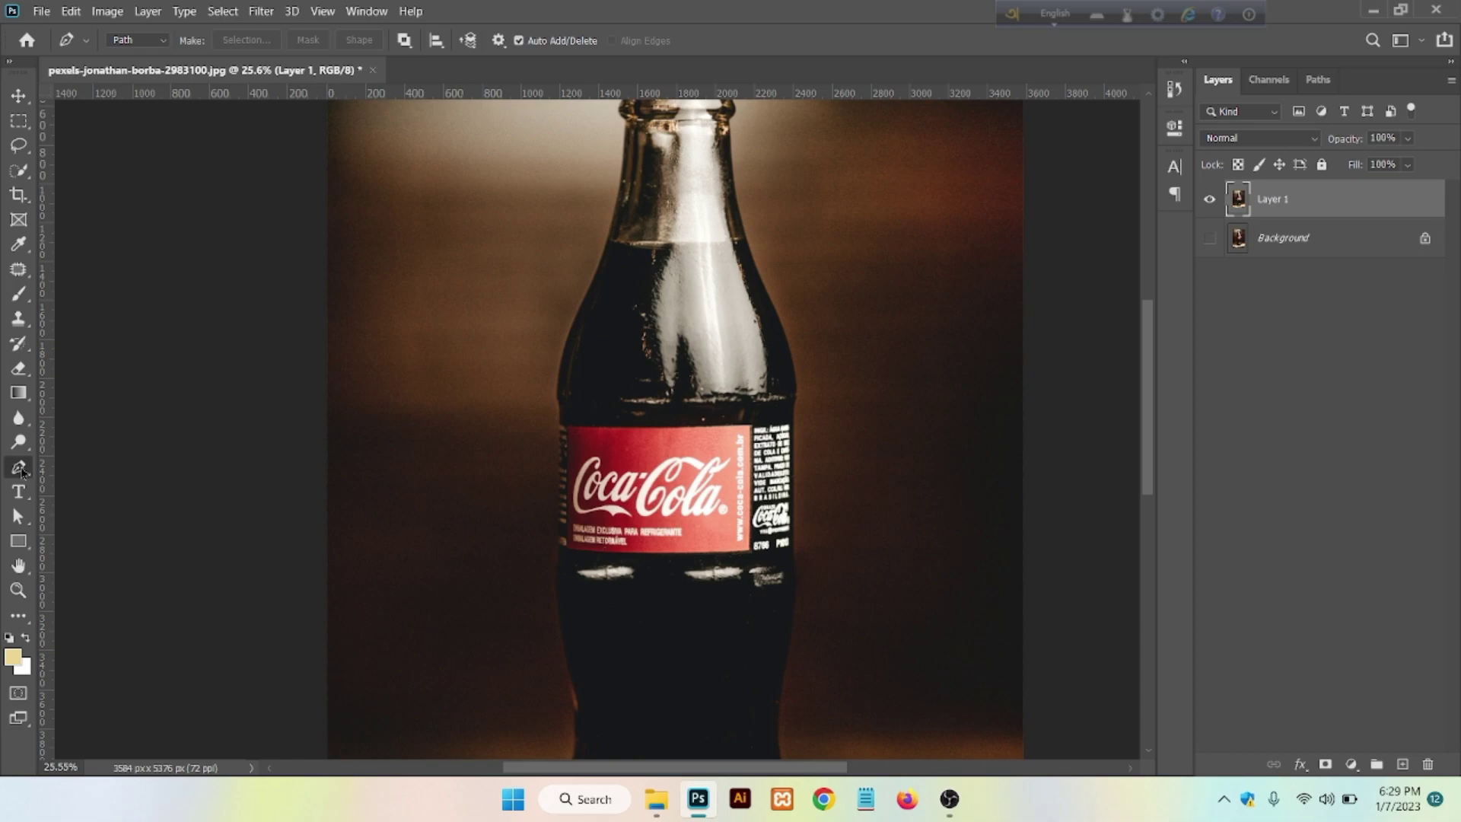
key(p)
scroll(512, 495, up, 1)
click(144, 40)
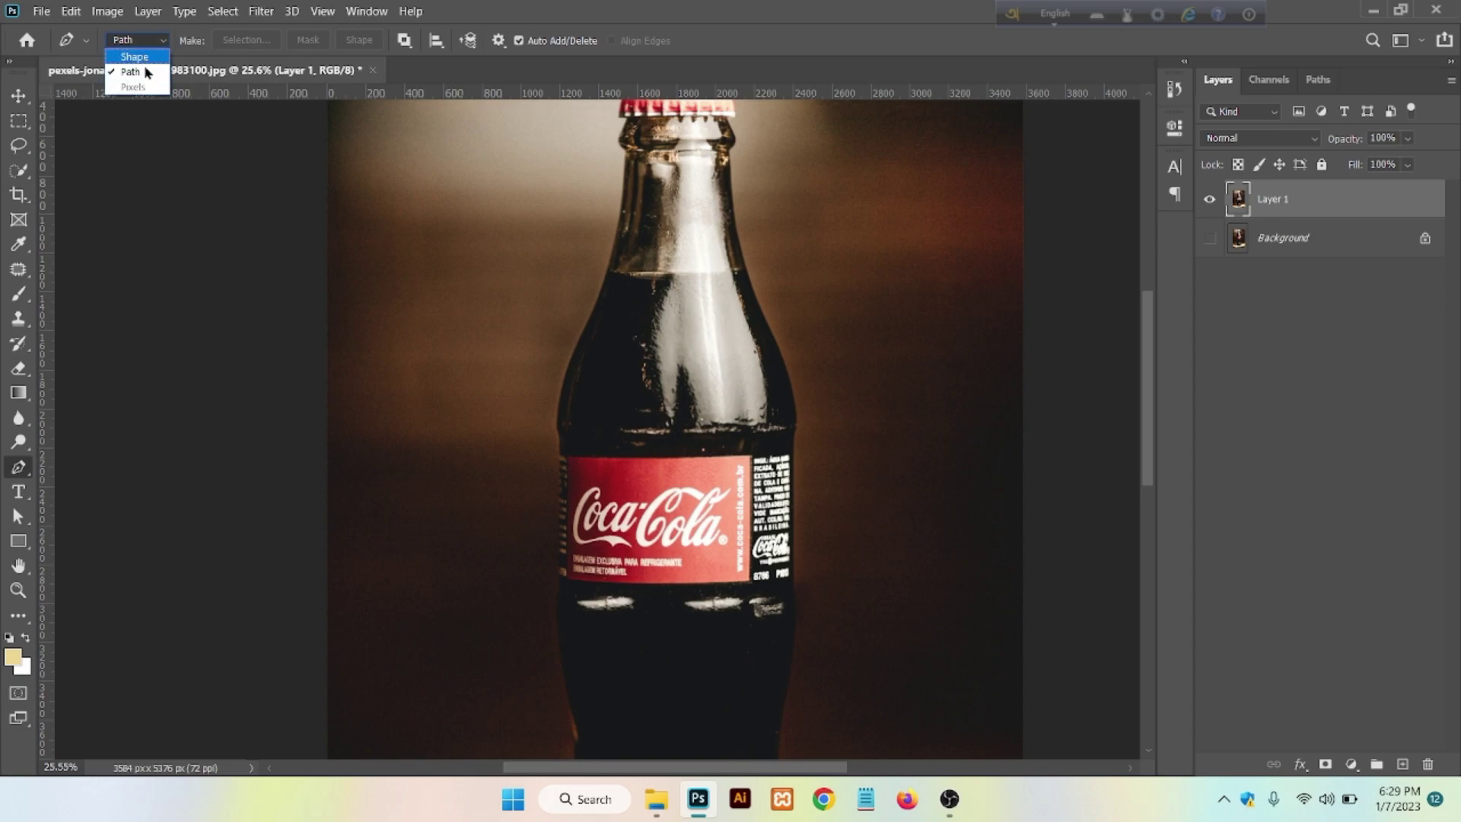
click(147, 73)
click(143, 40)
click(142, 50)
click(142, 41)
click(145, 73)
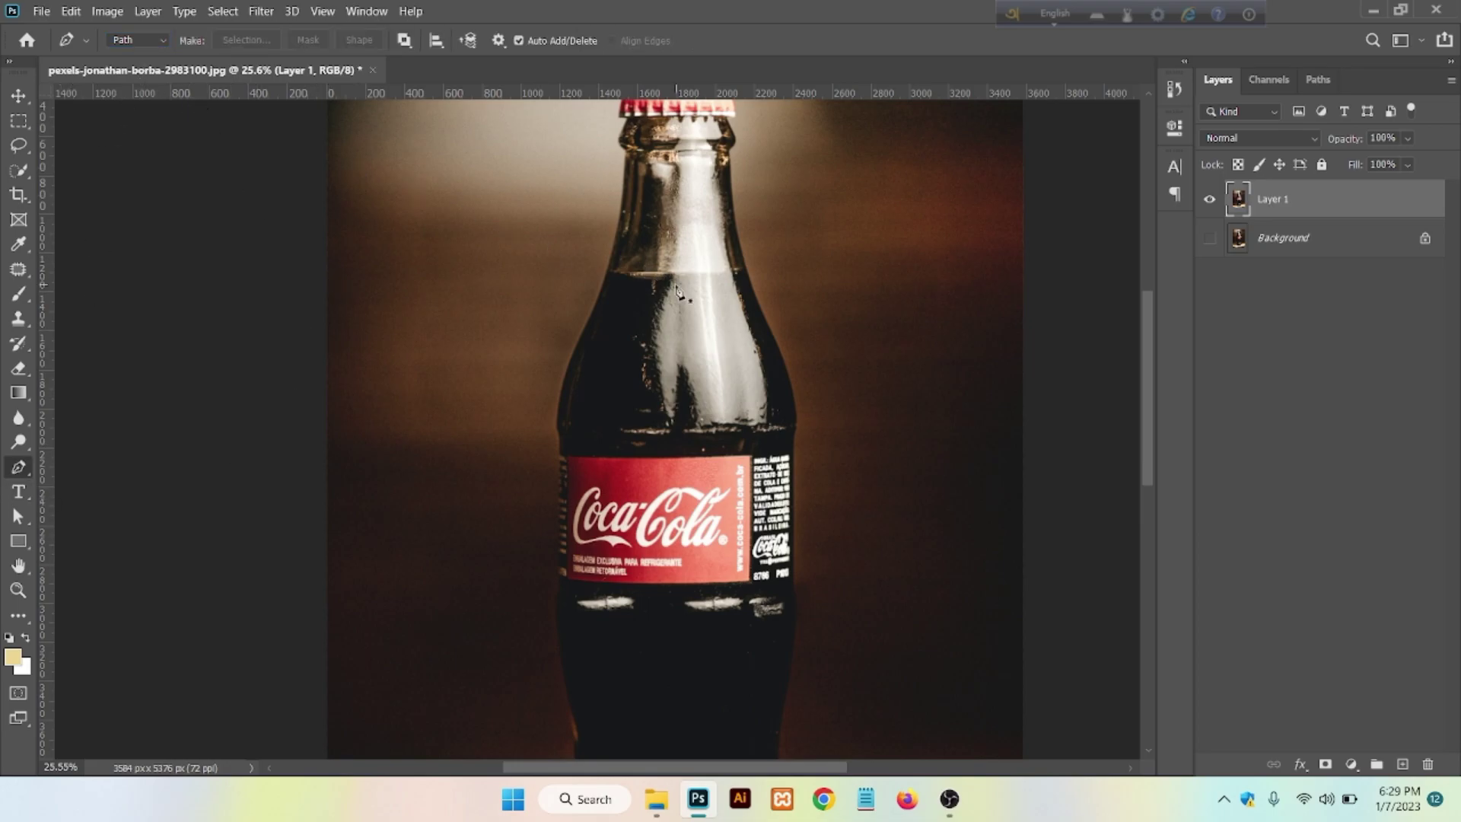
- Start a path where the glass meets the cap's underside on the left and extend it to the cap's lower-left corner
scroll(677, 292, up, 3)
alt+scroll(655, 315, up, 2)
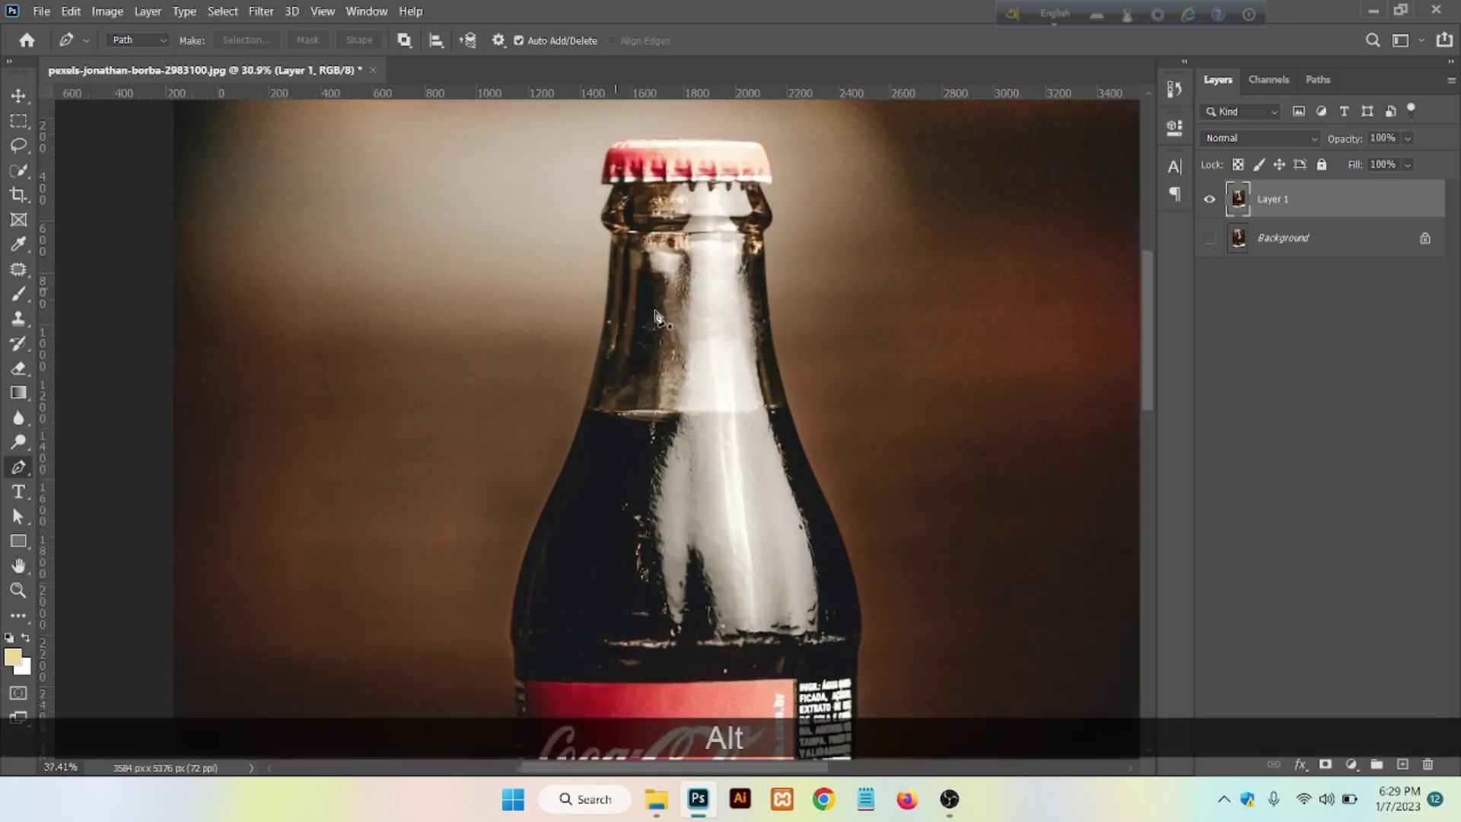
alt+scroll(656, 314, up, 3)
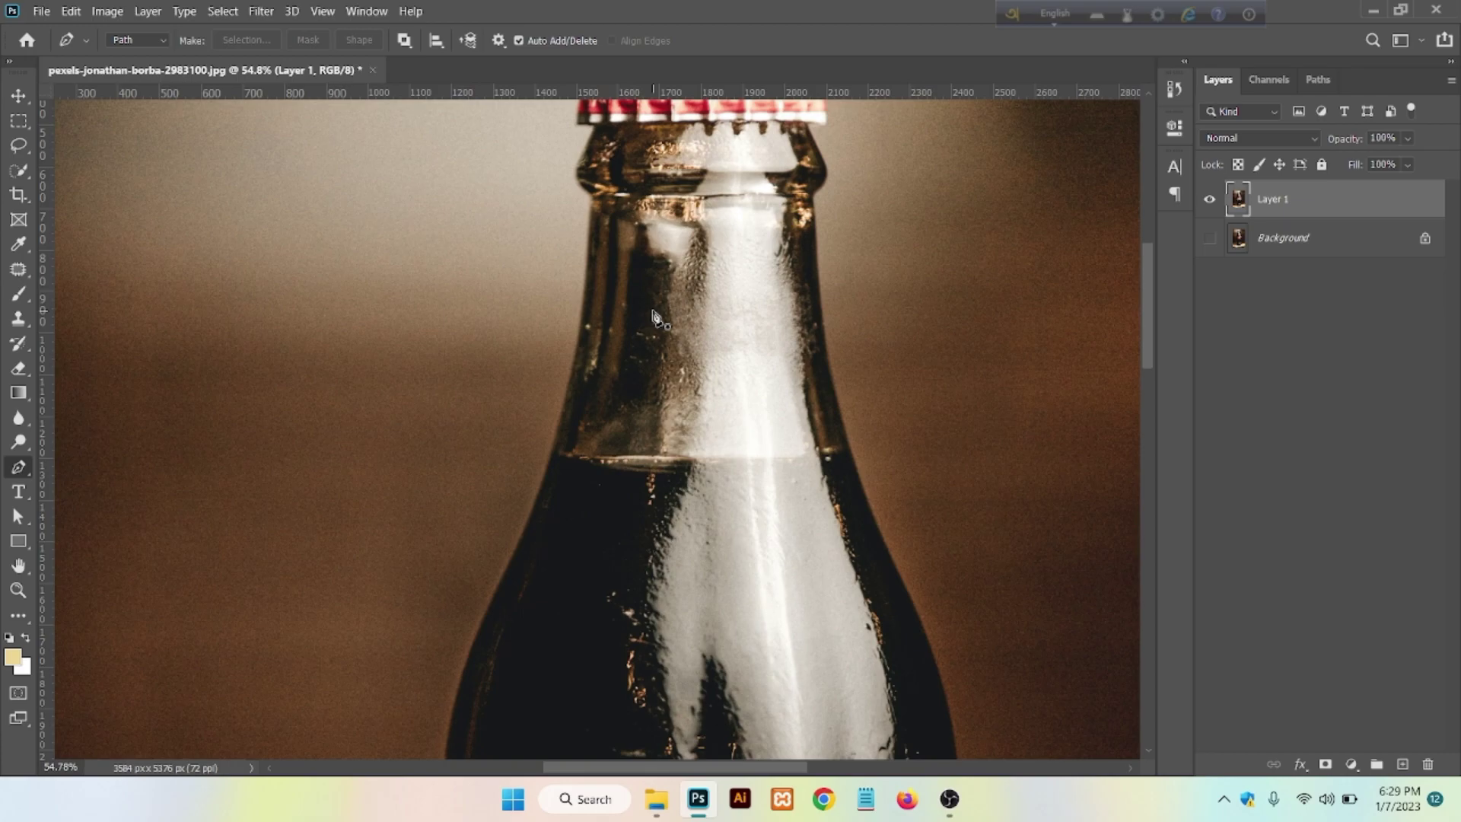
scroll(603, 342, up, 2)
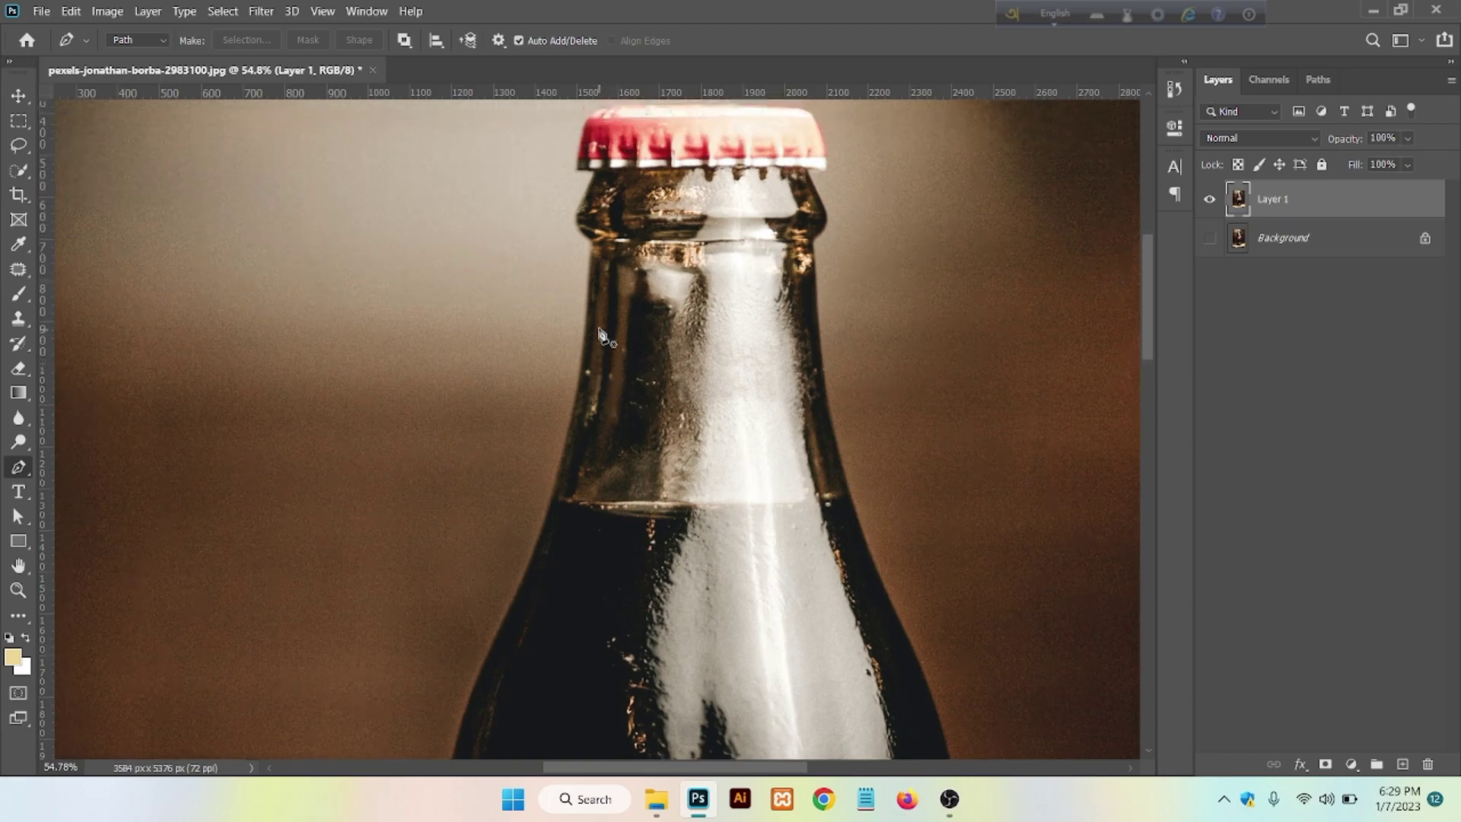
scroll(609, 295, up, 3)
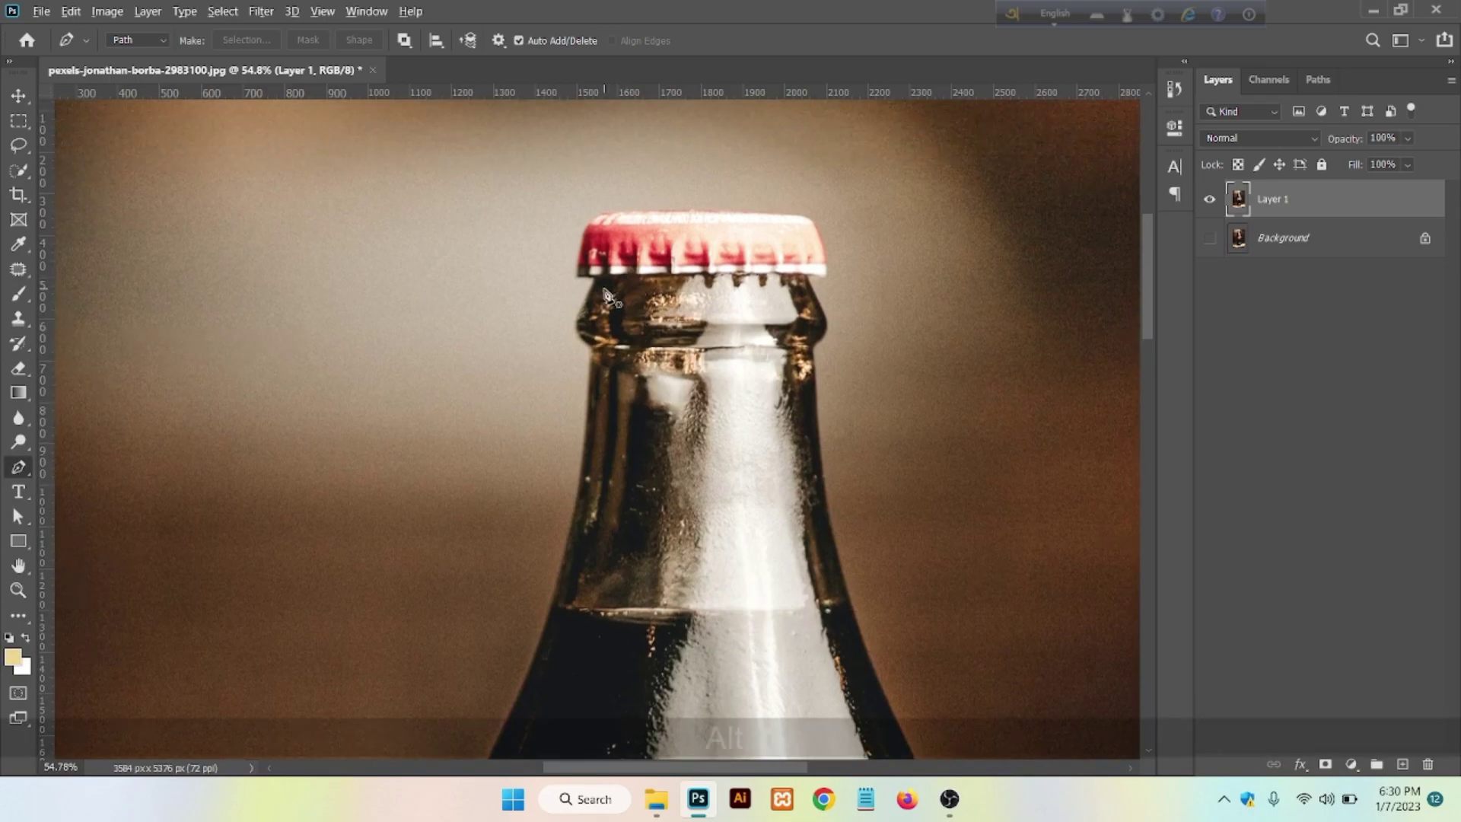
scroll(609, 295, up, 3)
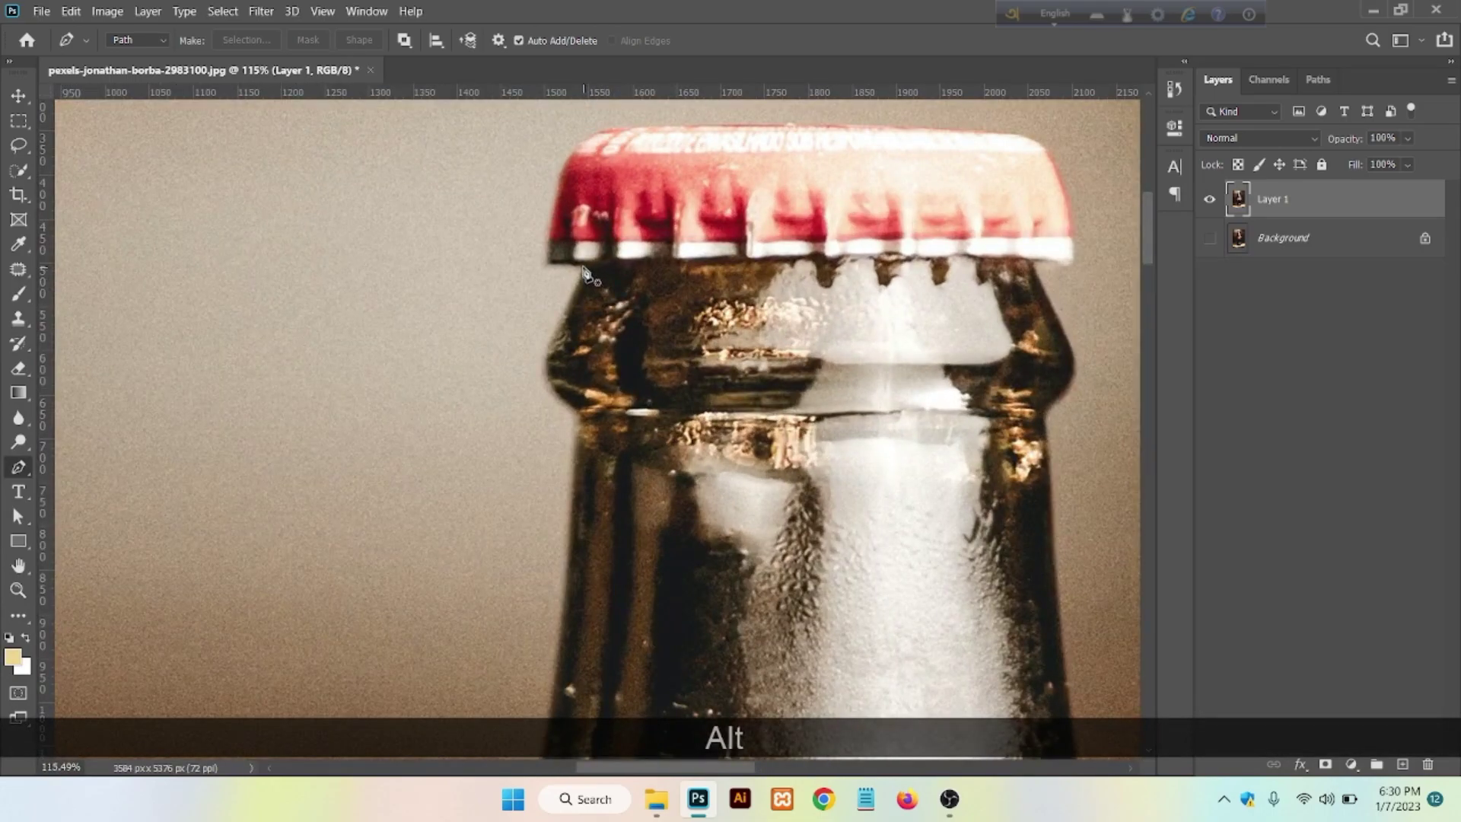
scroll(580, 276, up, 2)
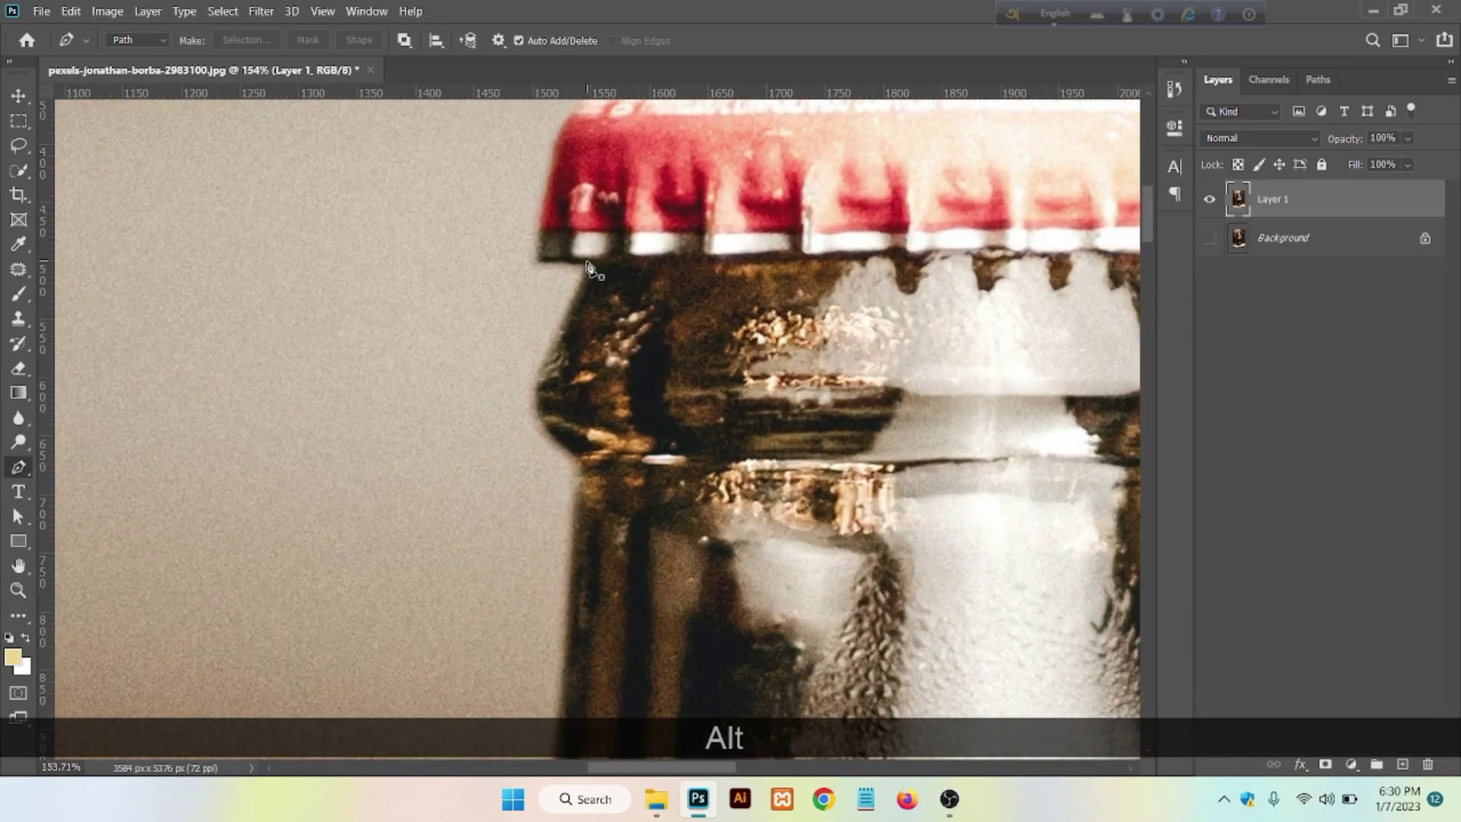
click(586, 263)
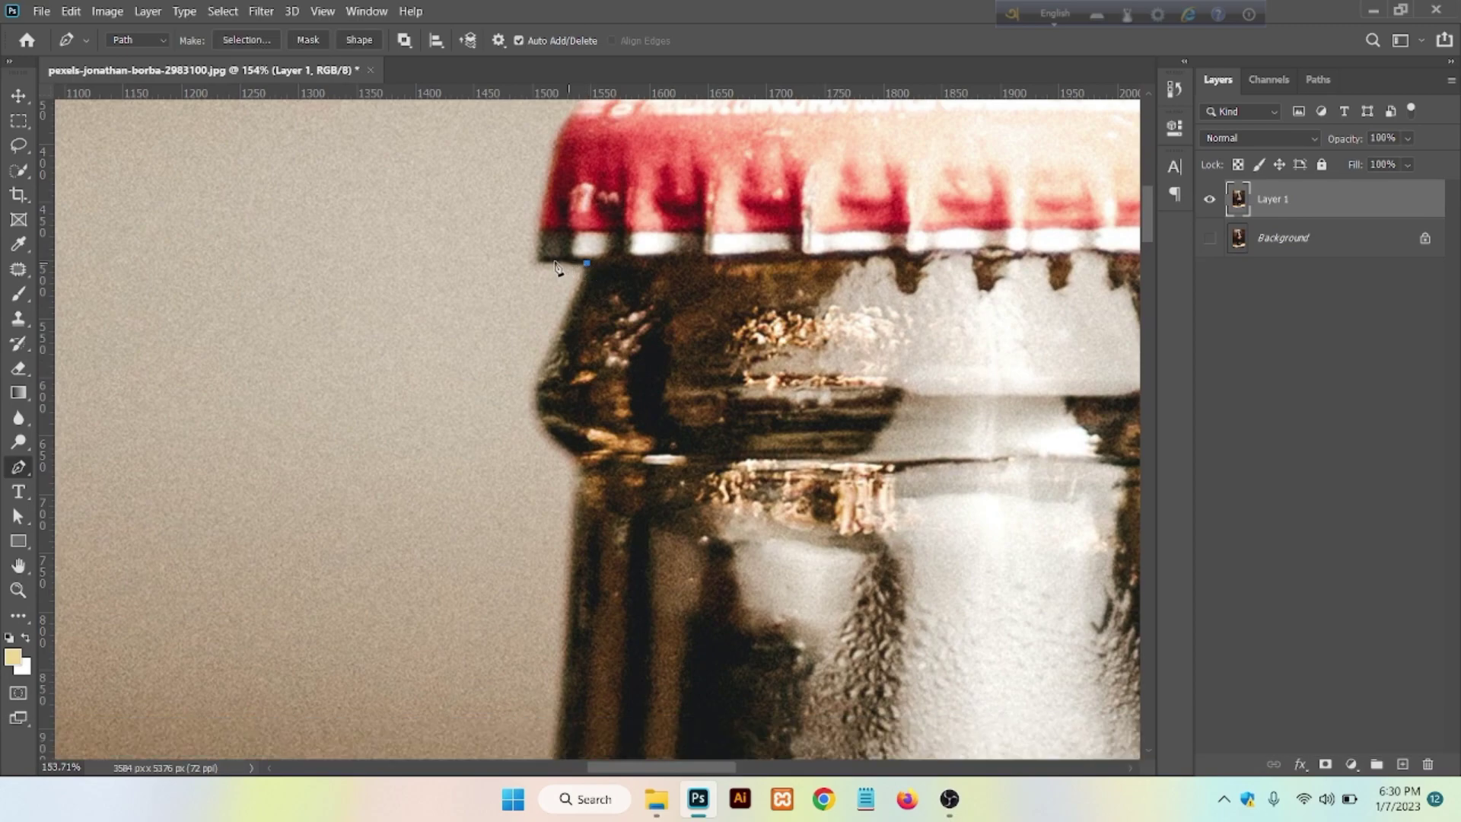
drag(530, 261, 525, 263)
key(alt)
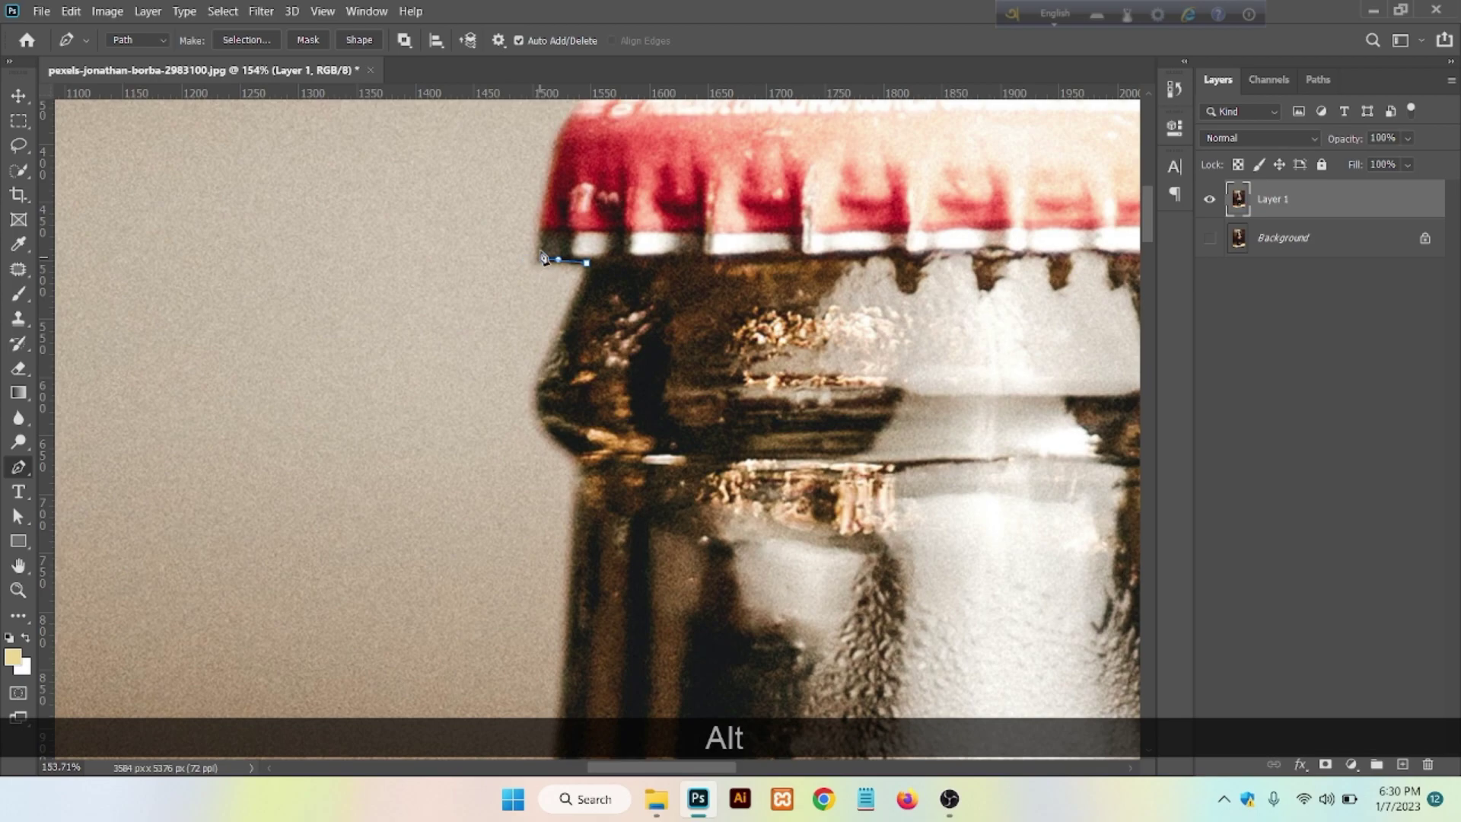
- Trace the path up the left side of the red cap and remove the outgoing handle at its upper-left bend
drag(545, 200, 583, 252)
key(alt)
key(space)
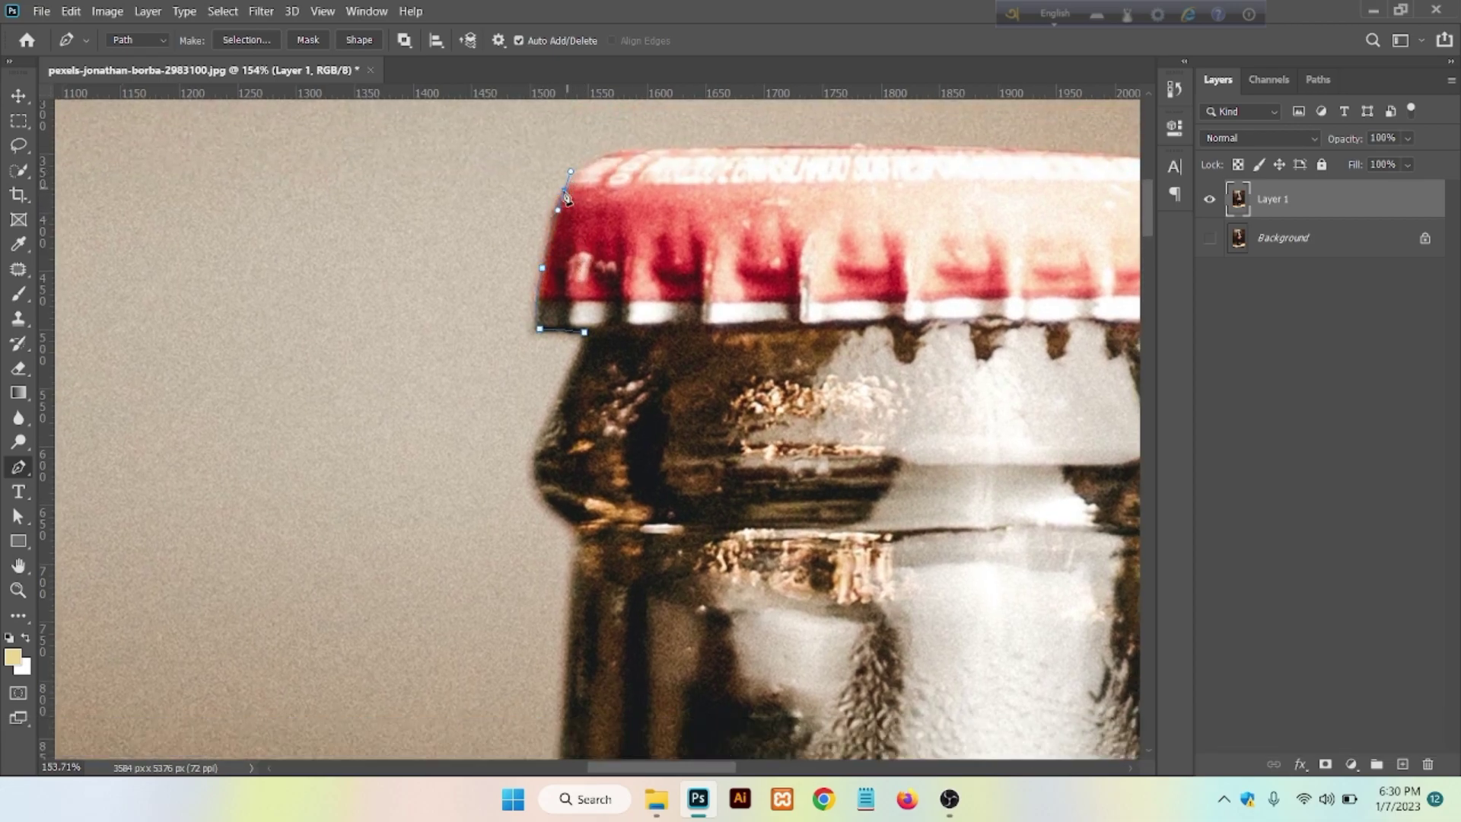
key(alt)
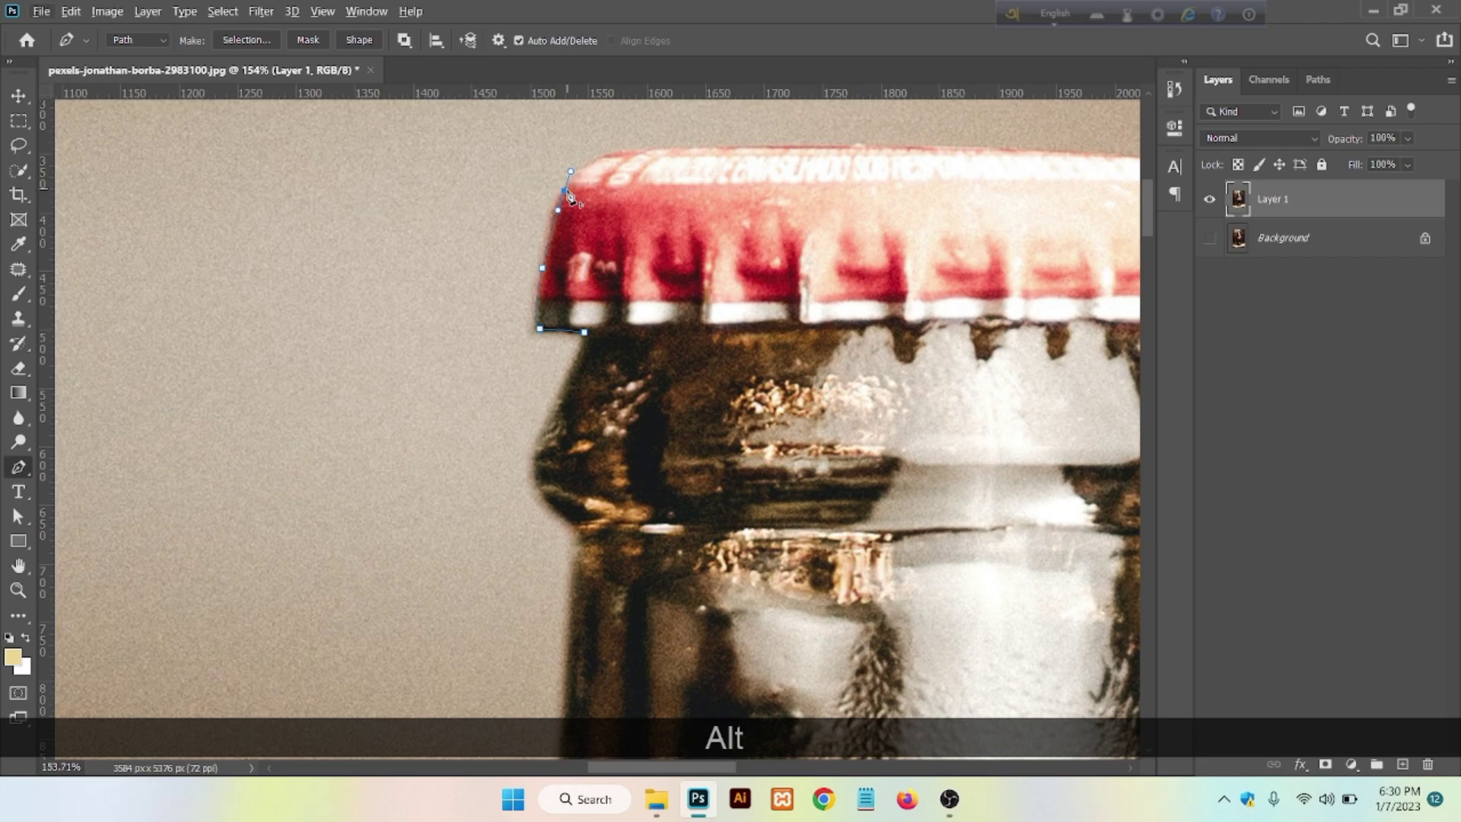
key(alt)
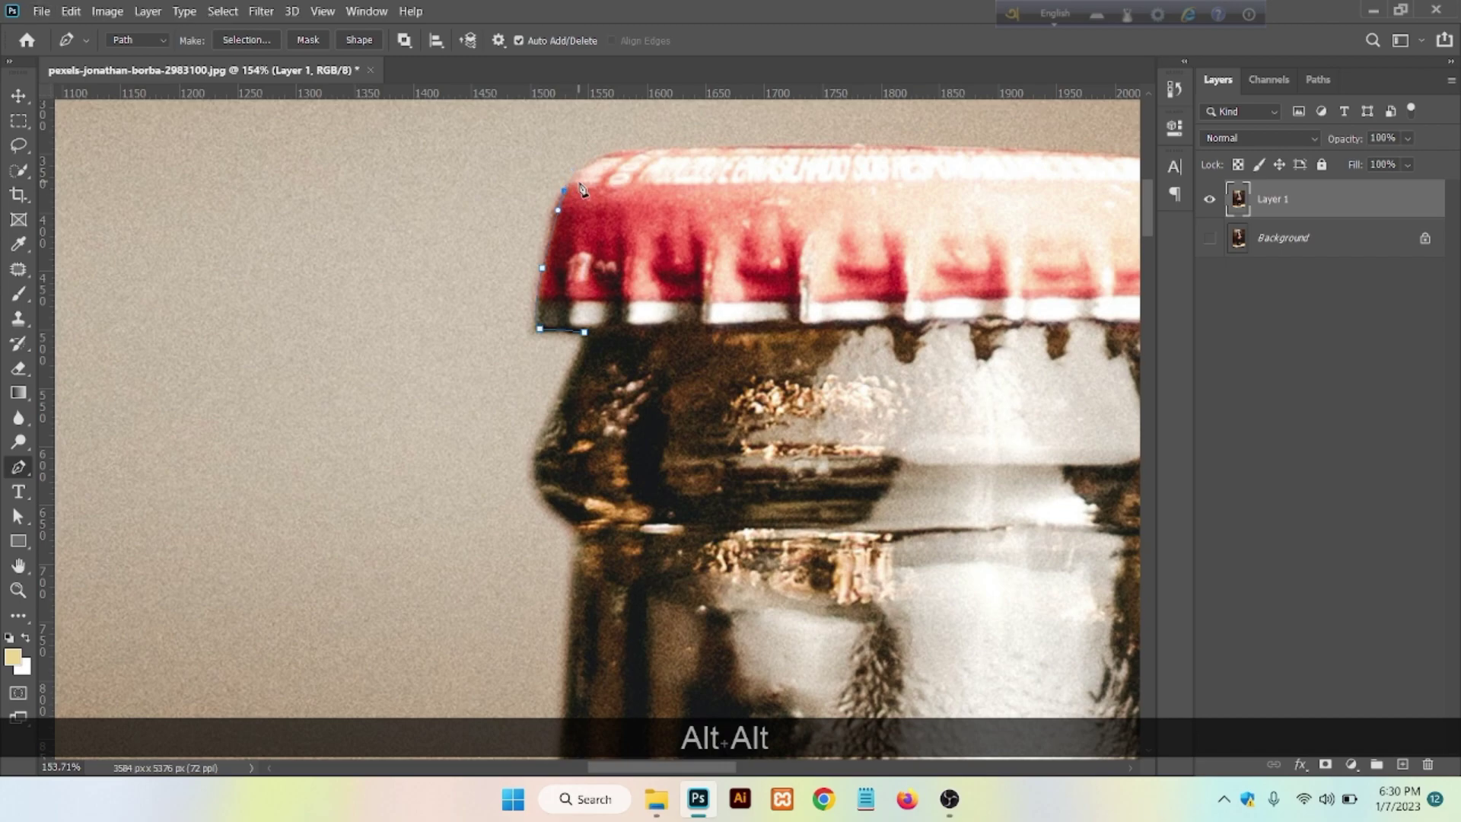
- Curve the path around the cap's upper-left corner and continue it along the top edge towards the right
scroll(608, 220, up, 2)
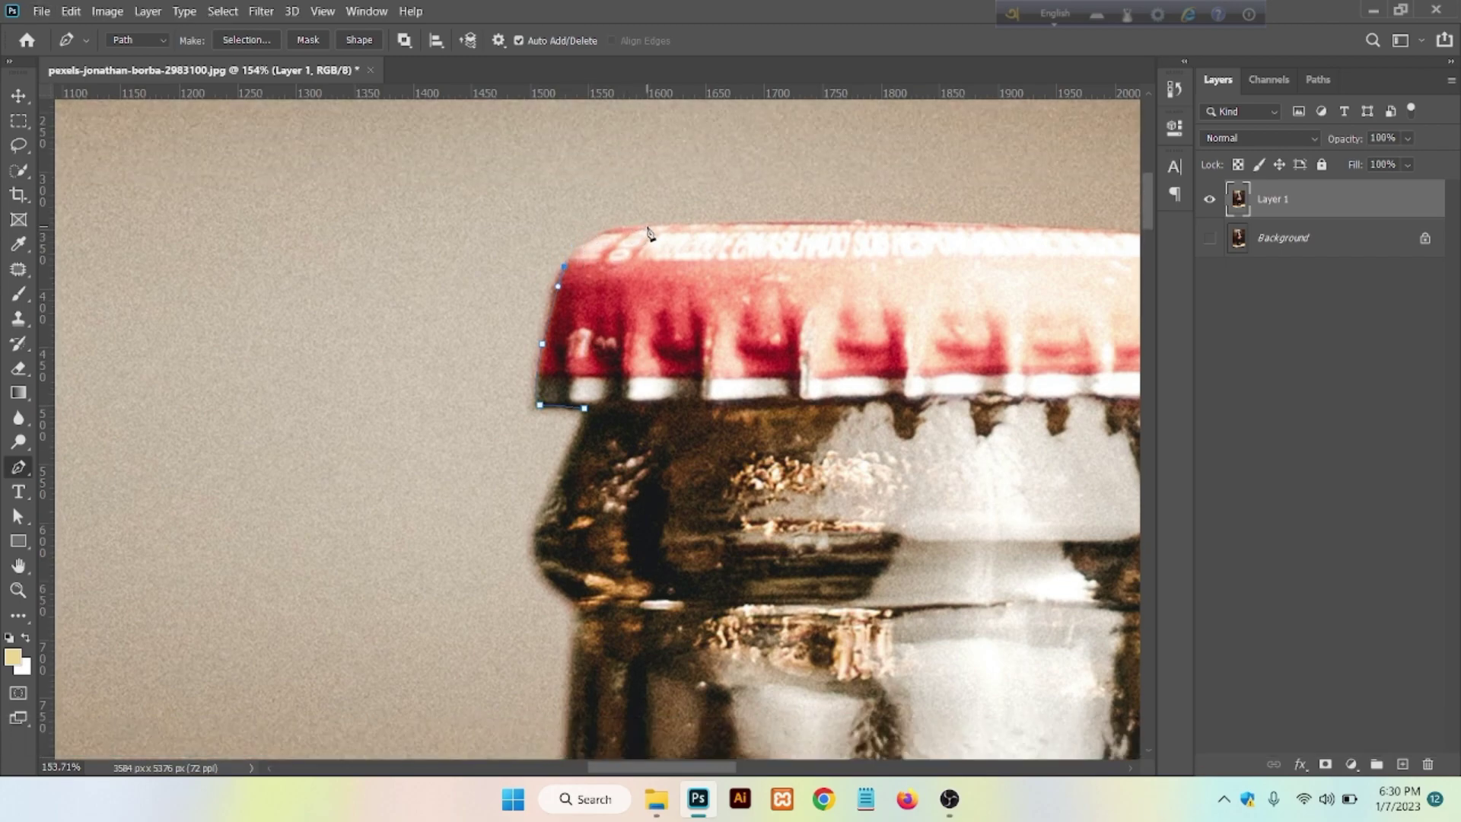
drag(647, 224, 716, 223)
key(alt)
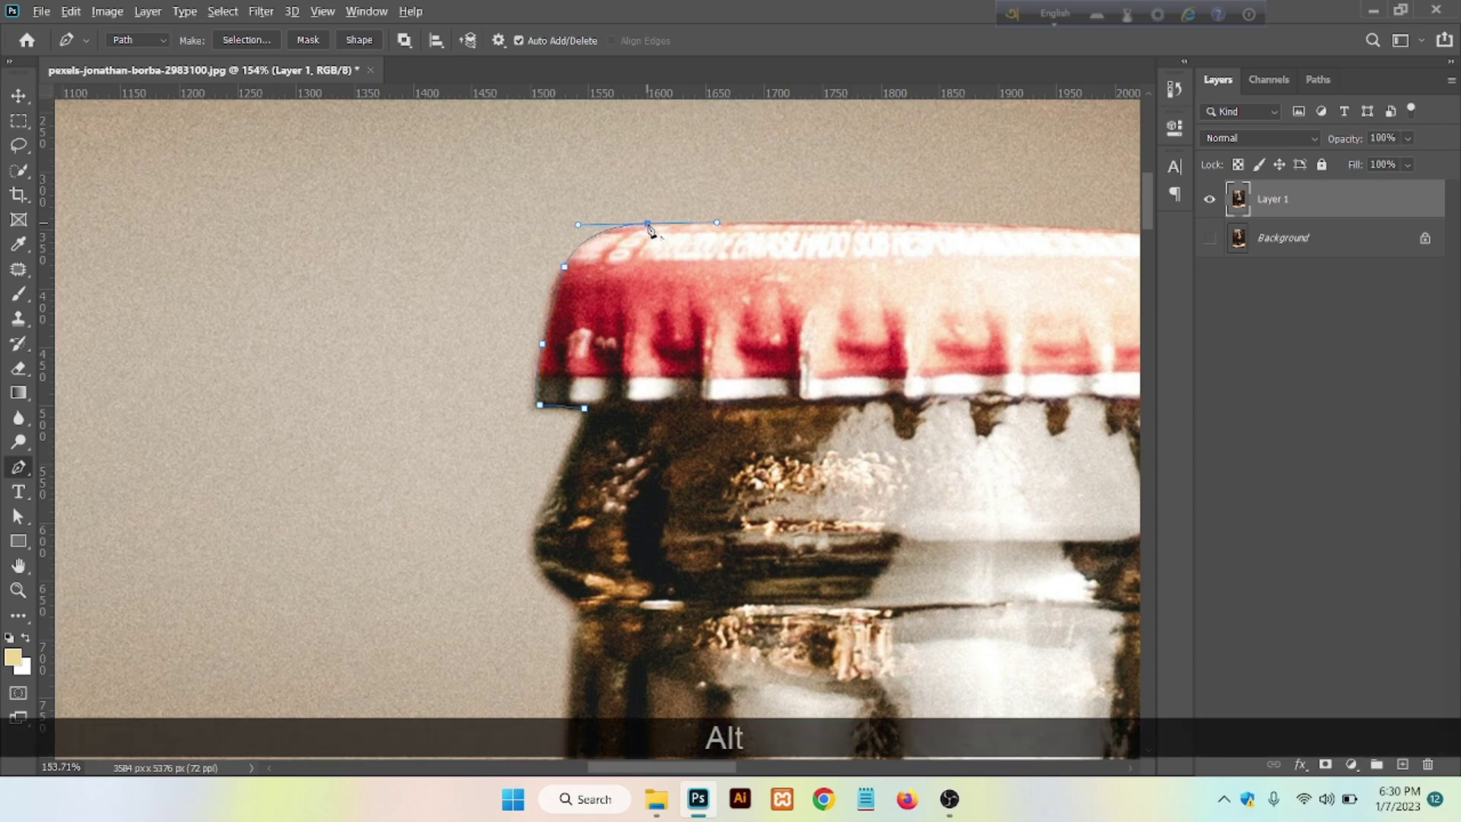
key(space)
drag(715, 257, 534, 254)
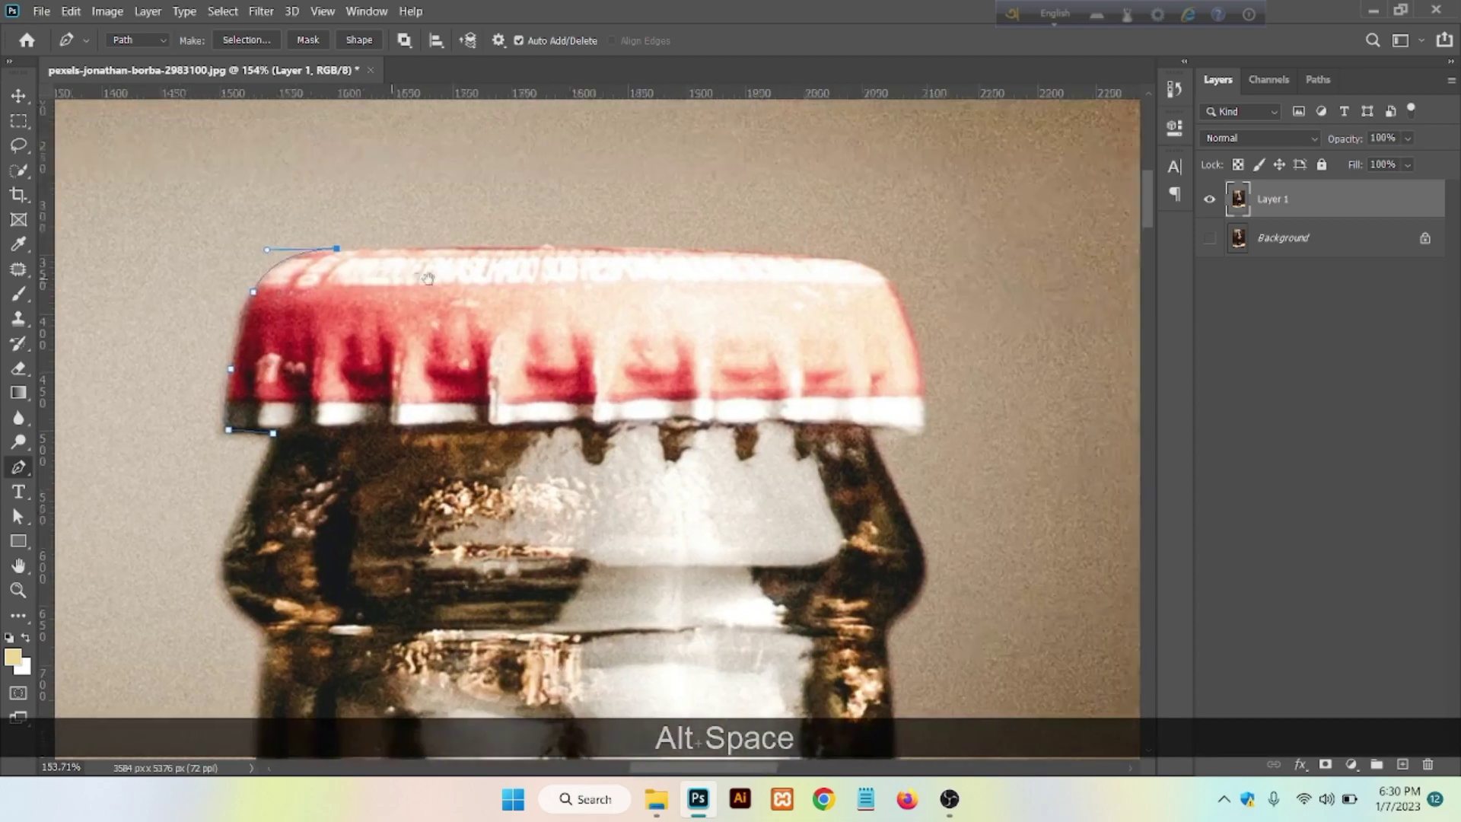
click(536, 248)
key(space)
drag(585, 276, 449, 277)
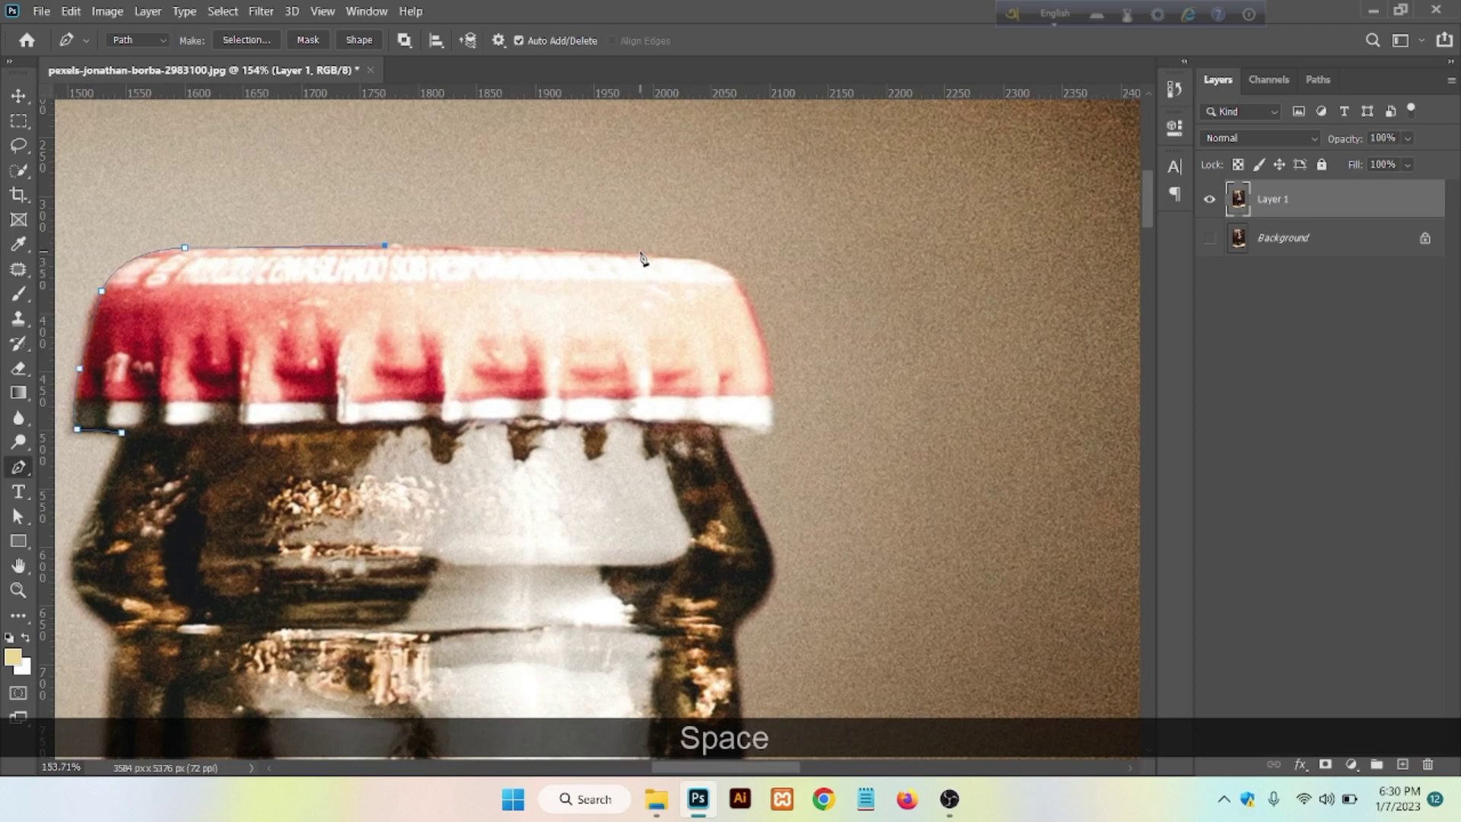
click(640, 254)
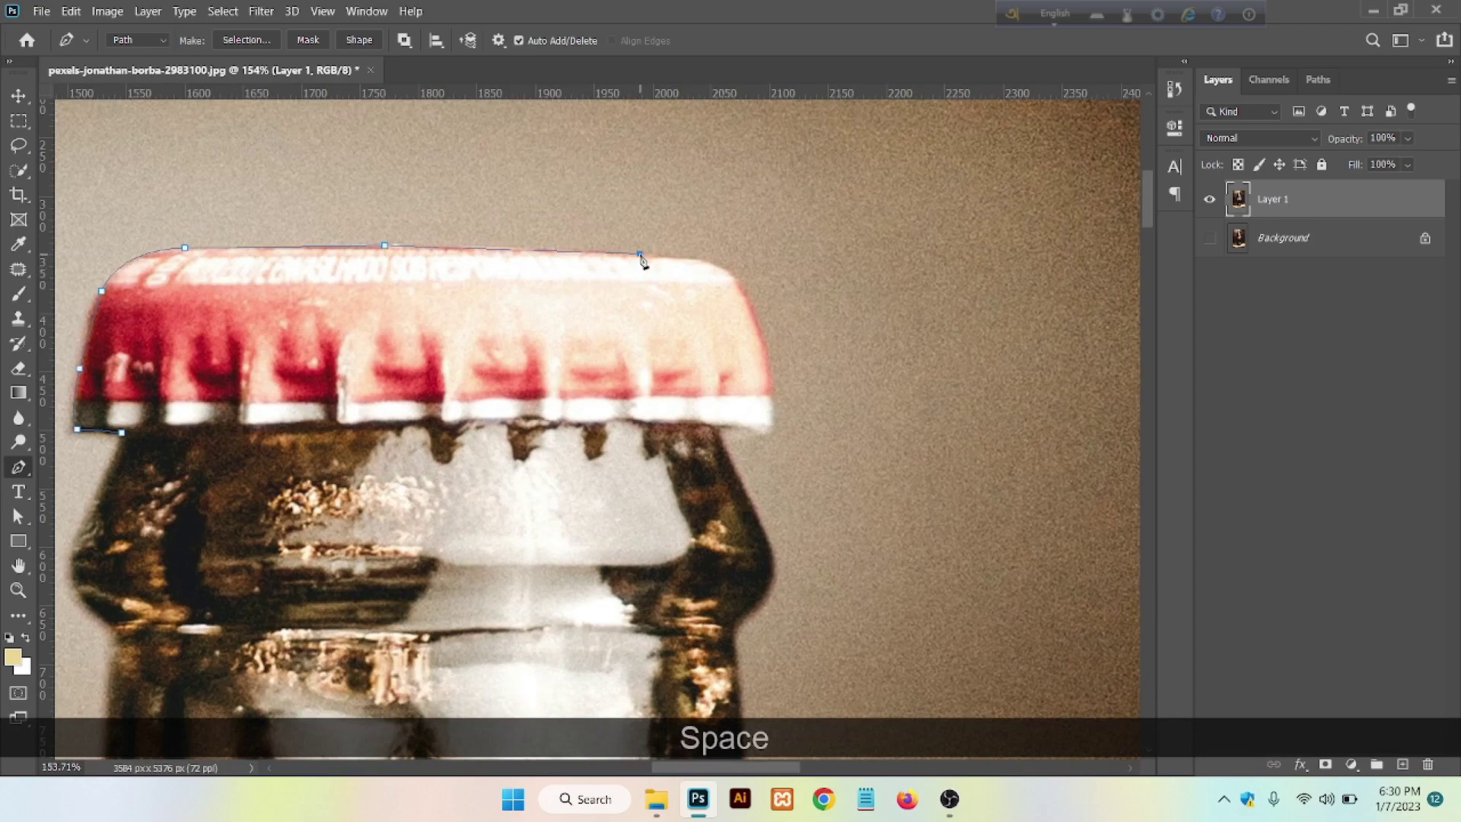
- Curve the path around the cap's upper-right corner and down its right side to the lower-right corner
drag(753, 314, 685, 273)
alt+click(754, 315)
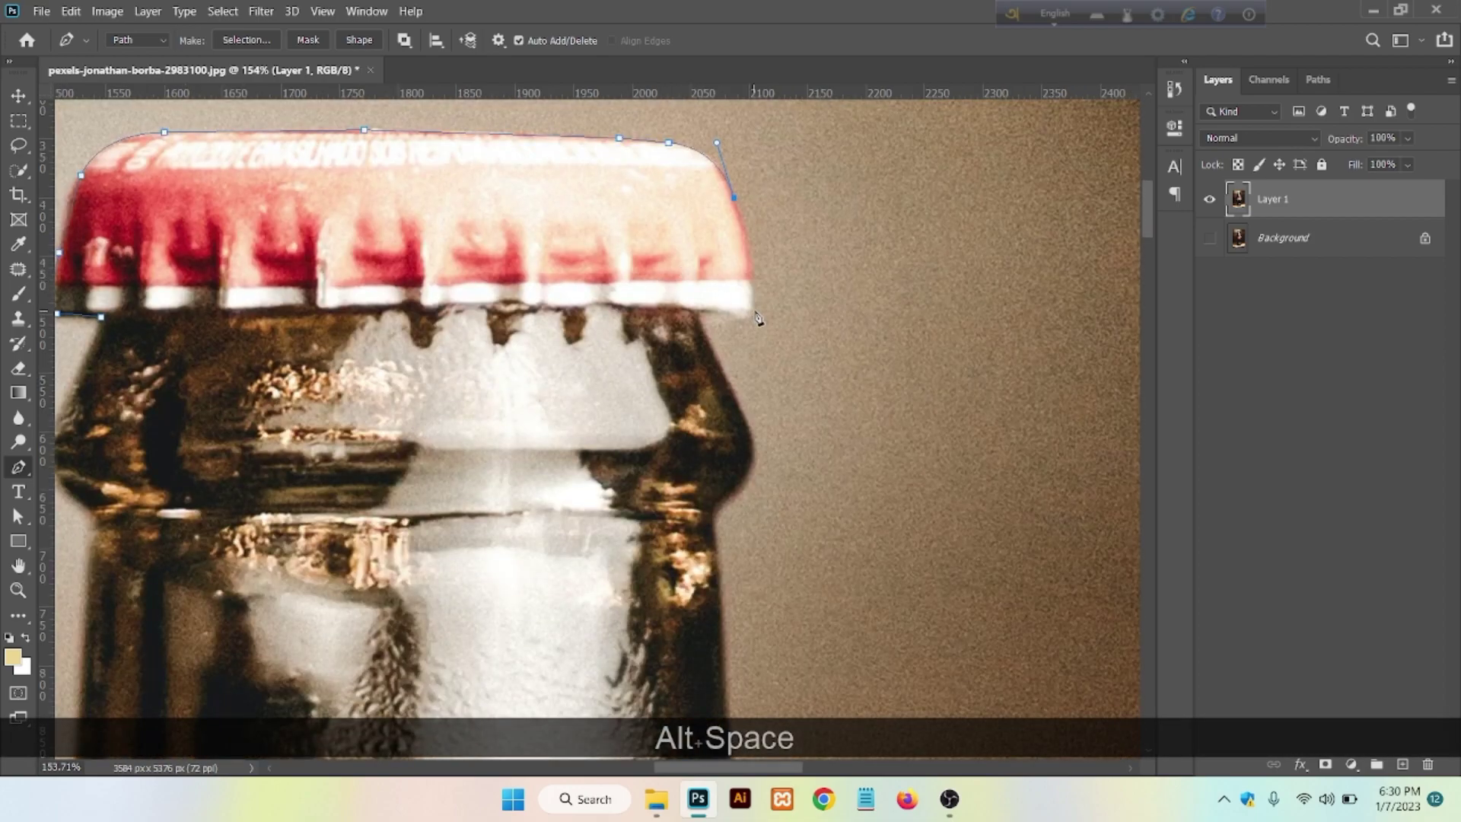
click(752, 310)
drag(750, 345, 750, 367)
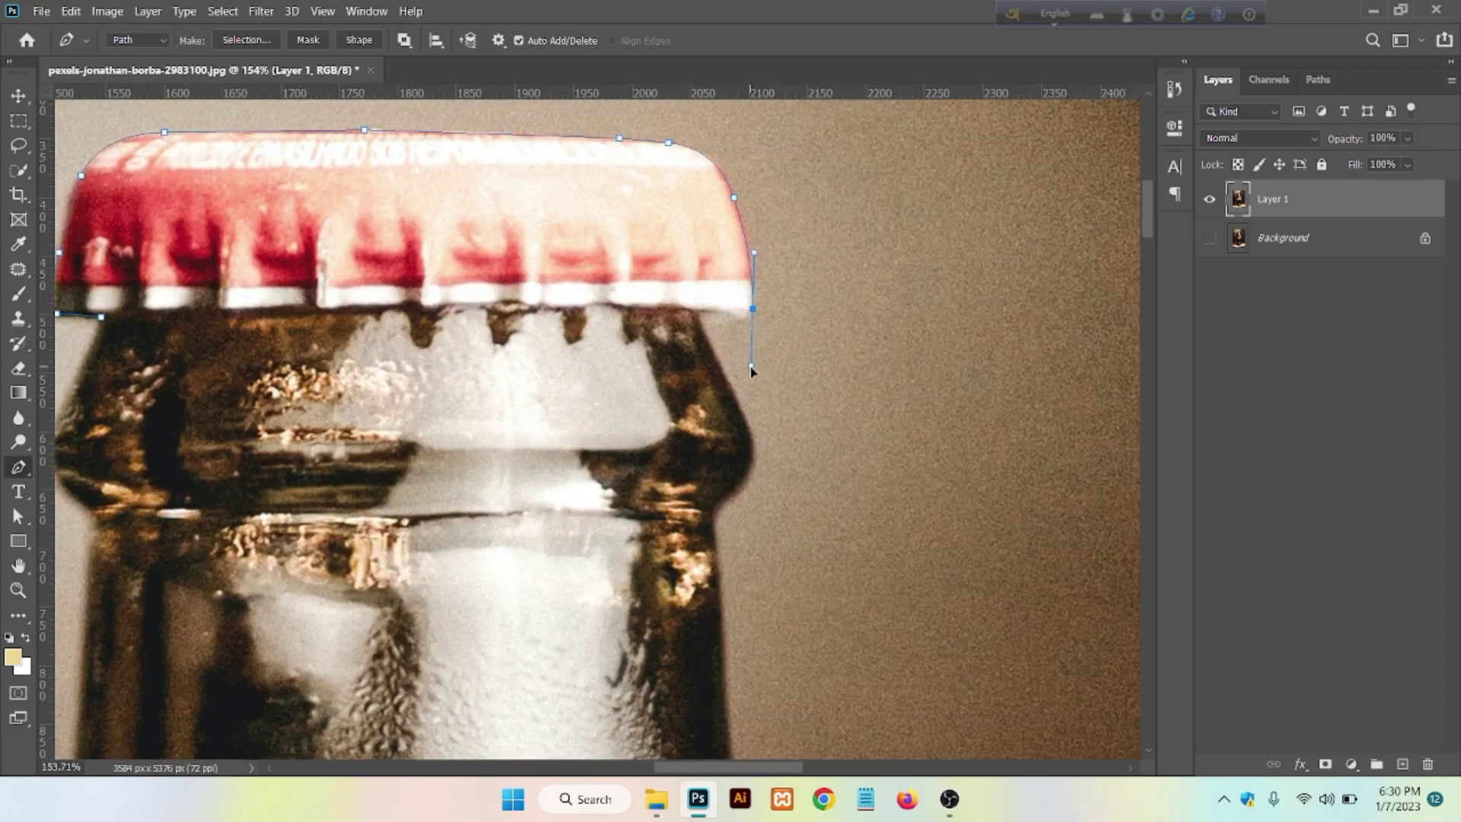
alt+click(753, 312)
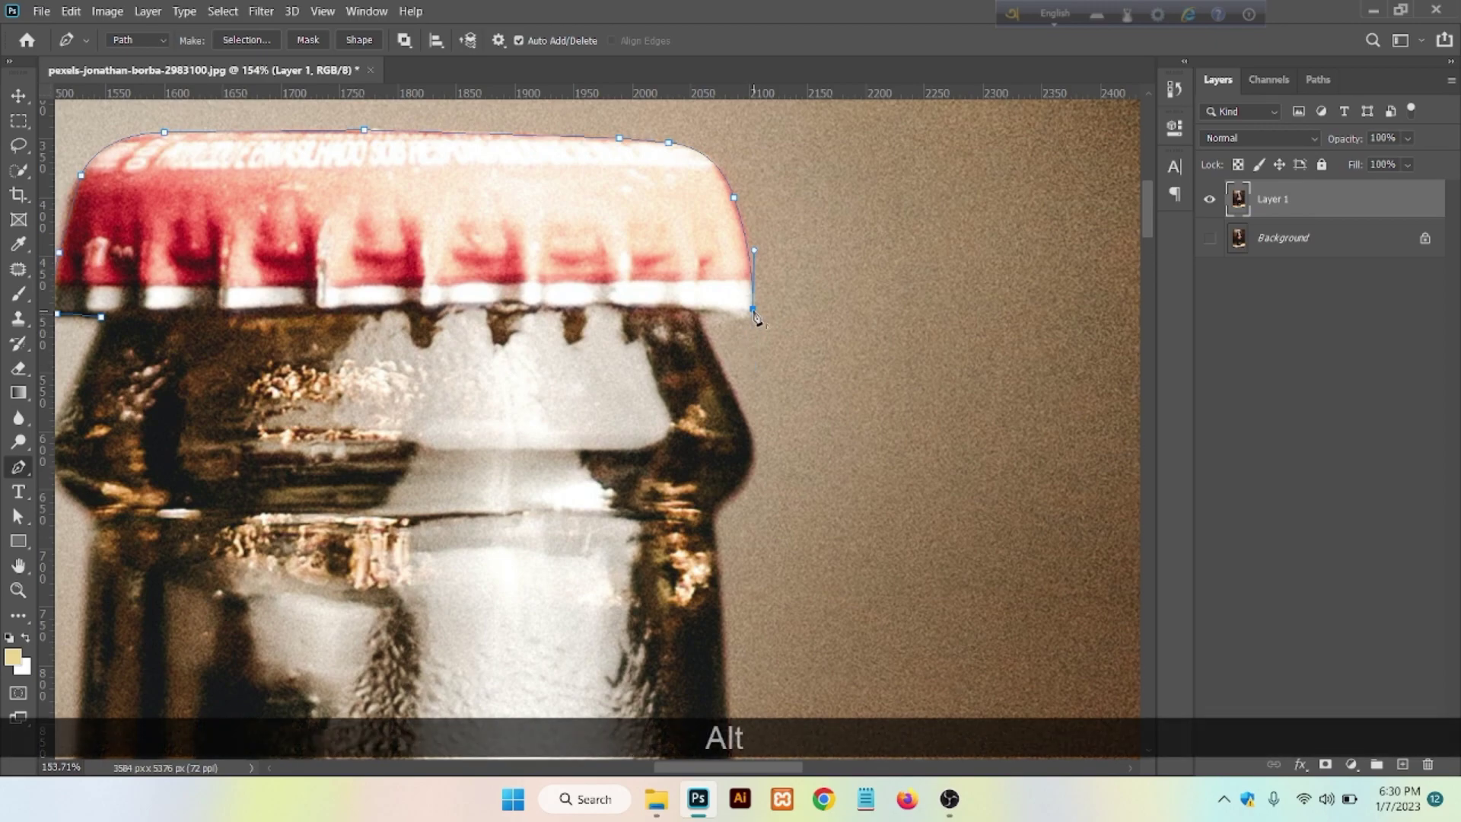
- Trace the cap's underside inward to the glass and start the path down the right edge of the lip
click(699, 311)
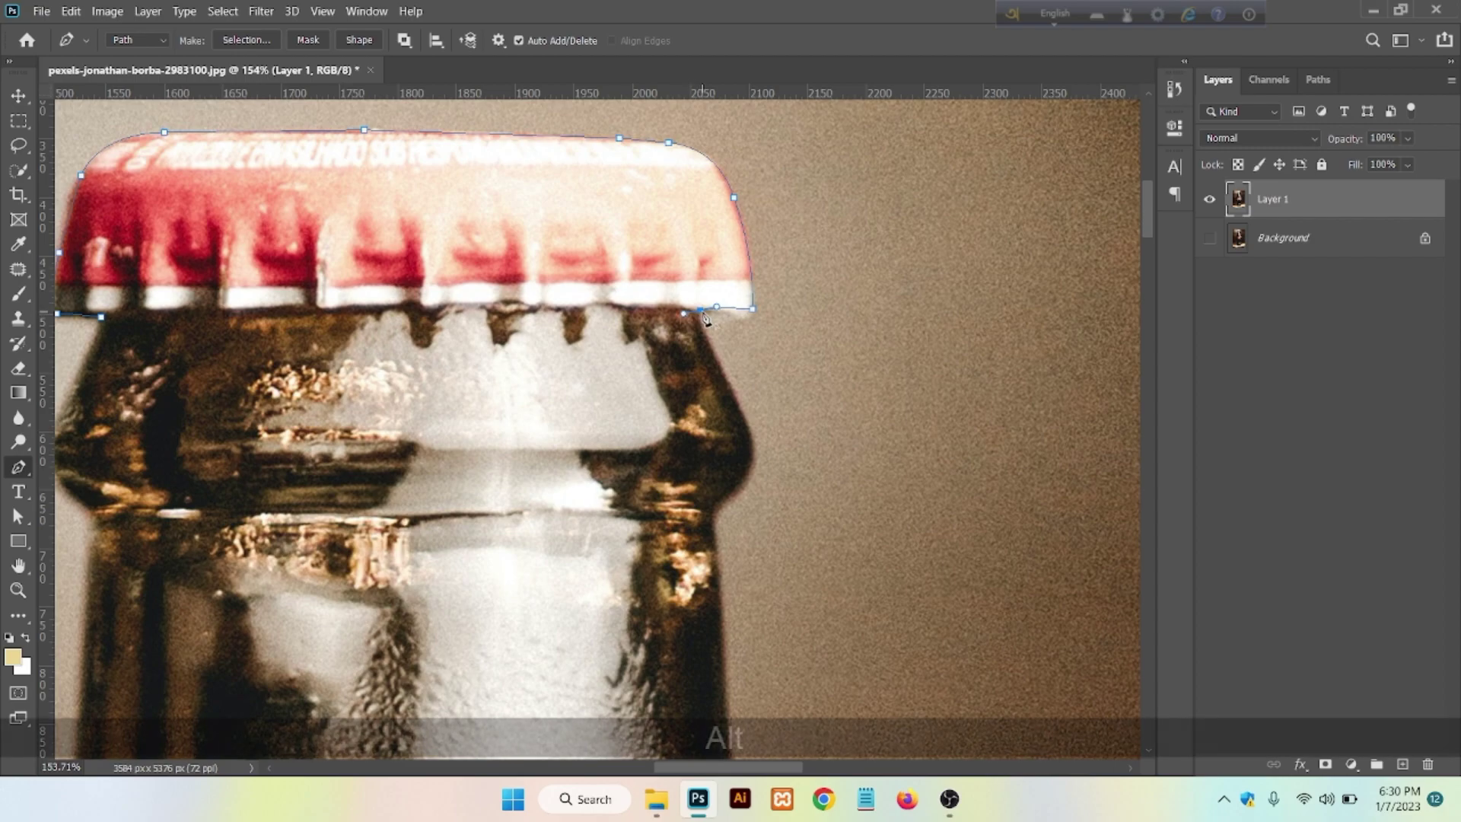
alt+scroll(685, 318, up, 3)
click(712, 314)
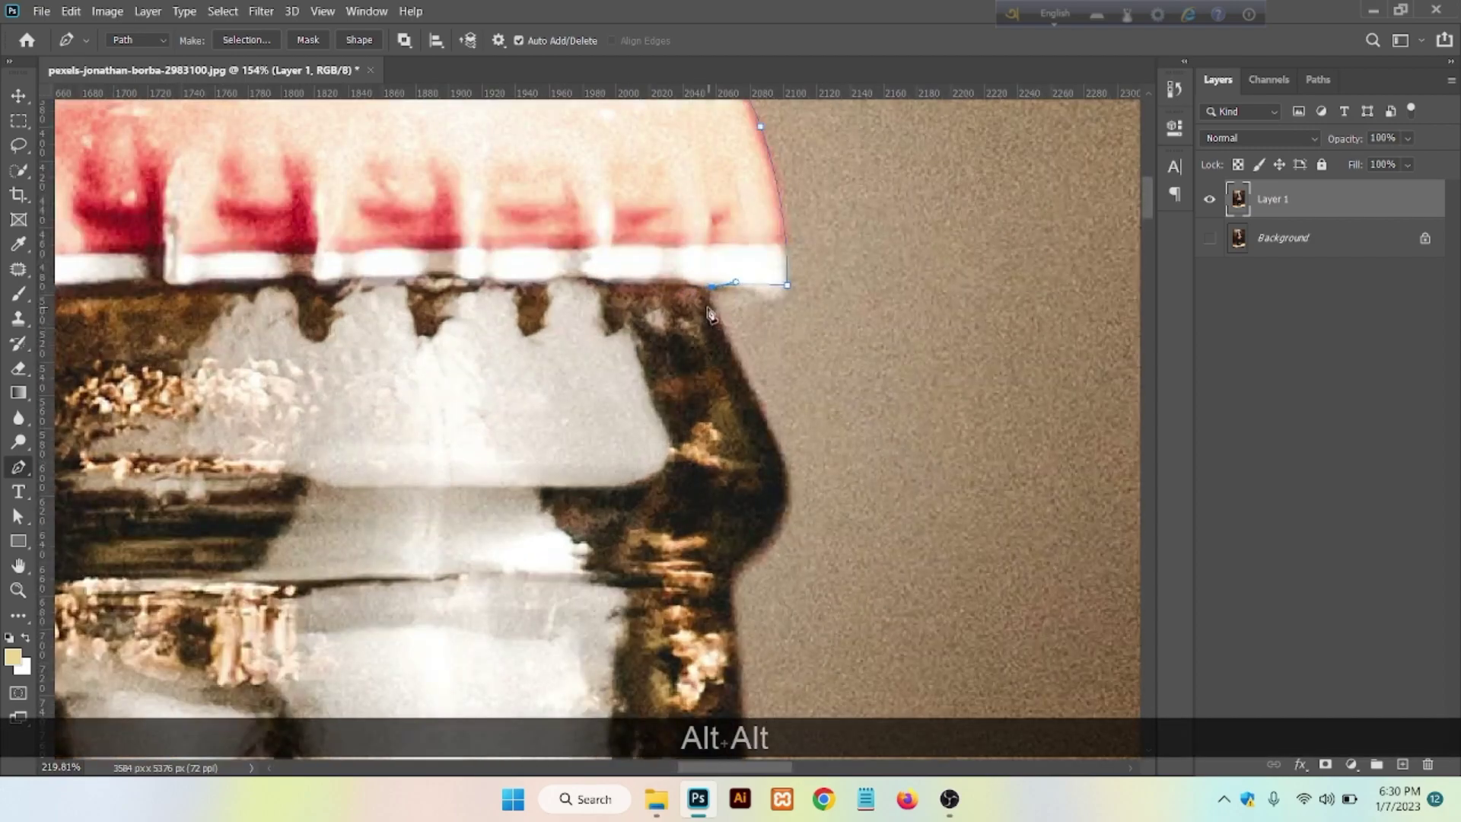
click(729, 343)
click(745, 374)
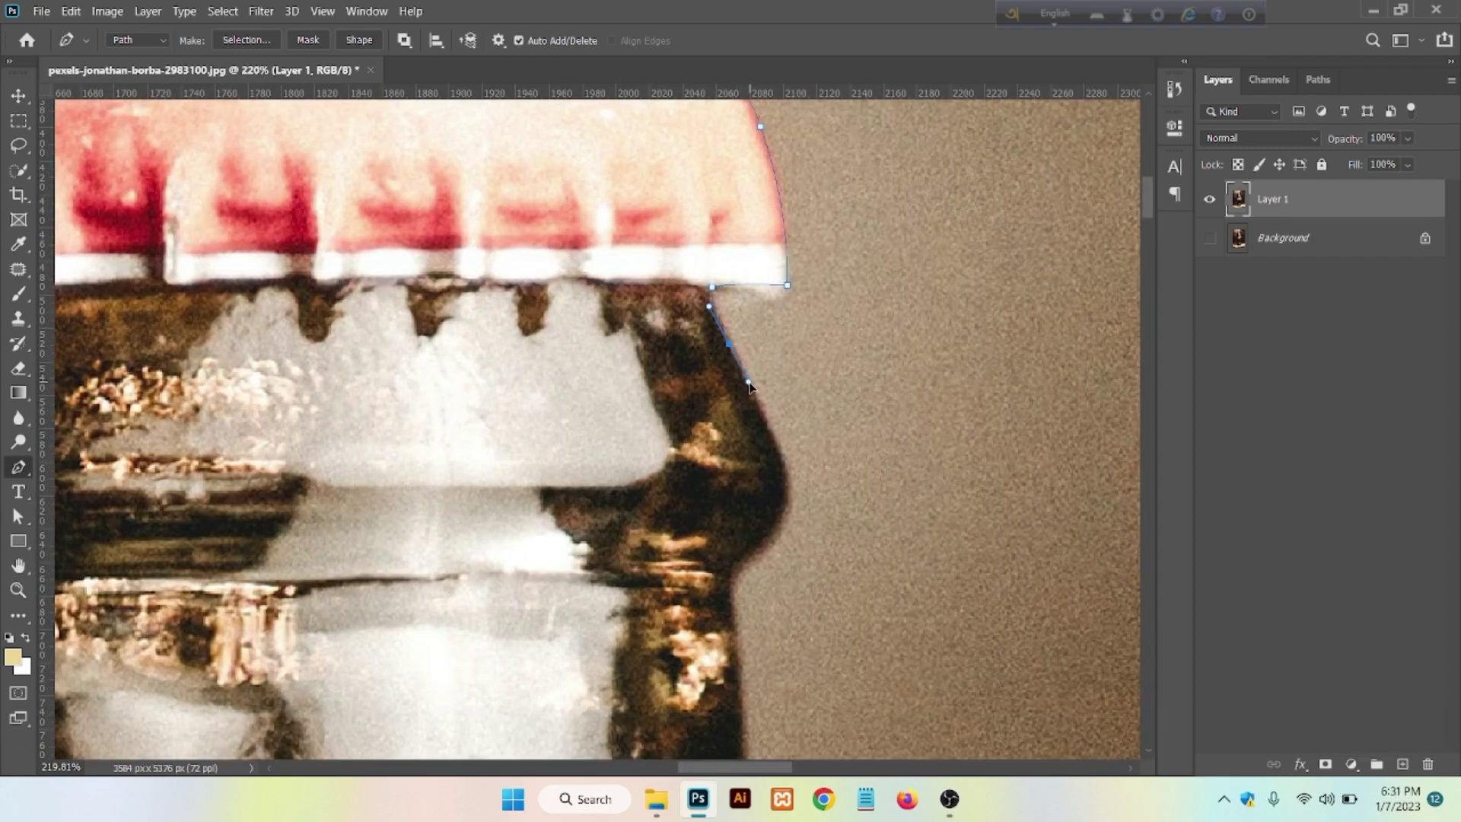
- Curve the path around the right bulge of the glass lip to the top of the neck
alt+scroll(677, 396, down, 3)
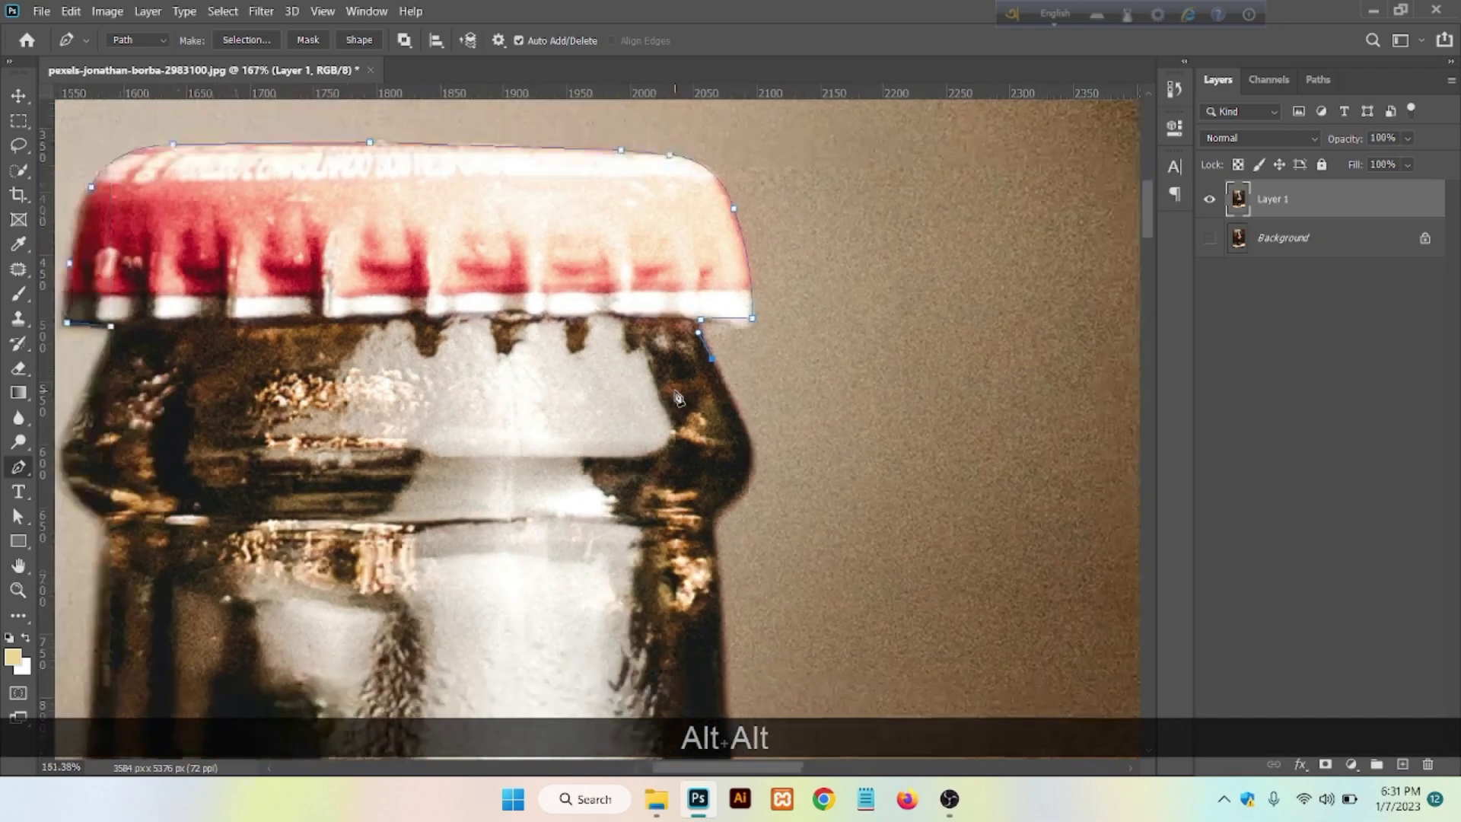
alt+scroll(677, 395, down, 3)
drag(639, 490, 586, 338)
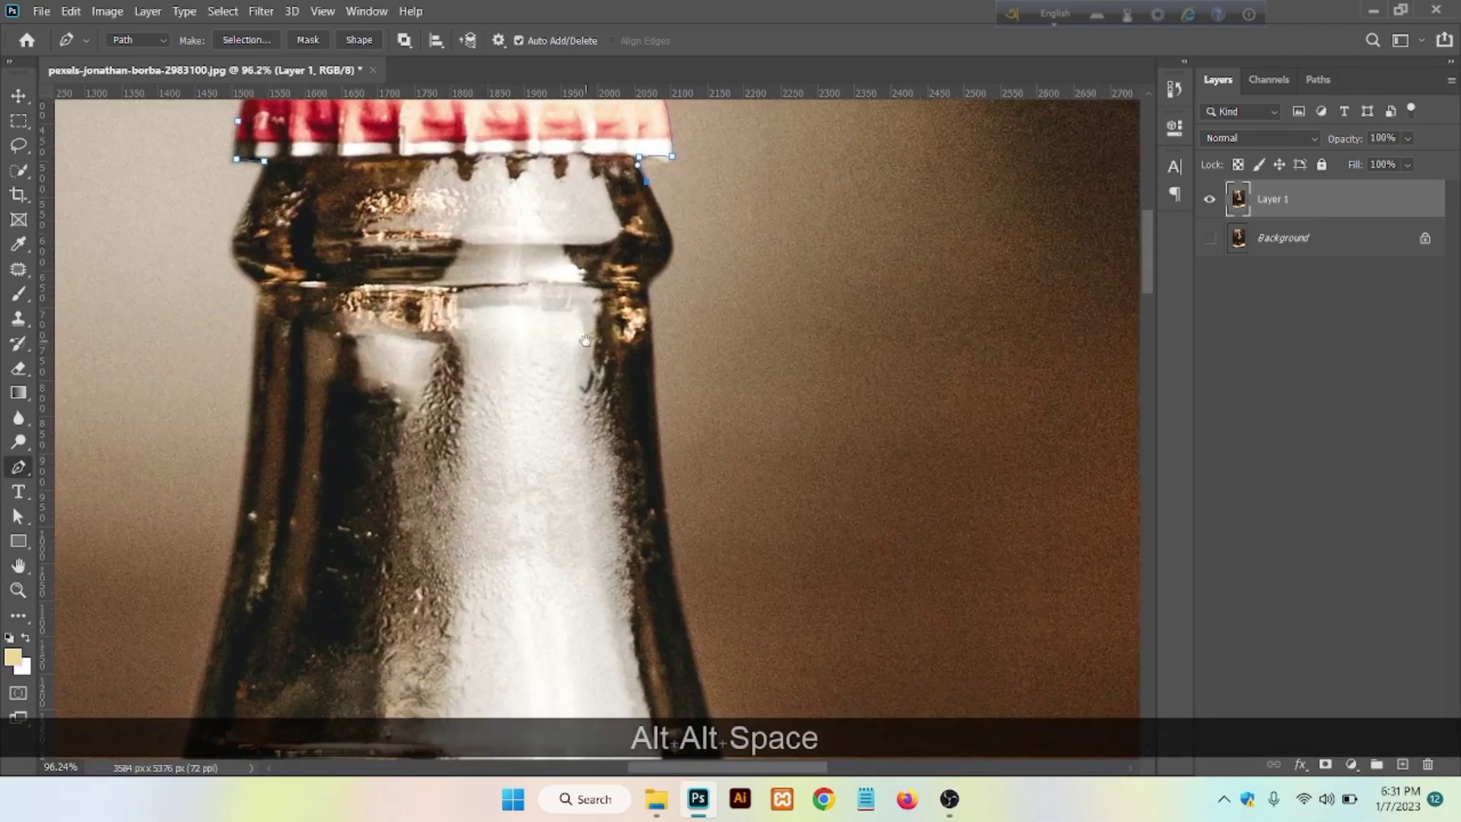
alt+scroll(586, 338, down, 2)
alt+scroll(578, 399, down, 1)
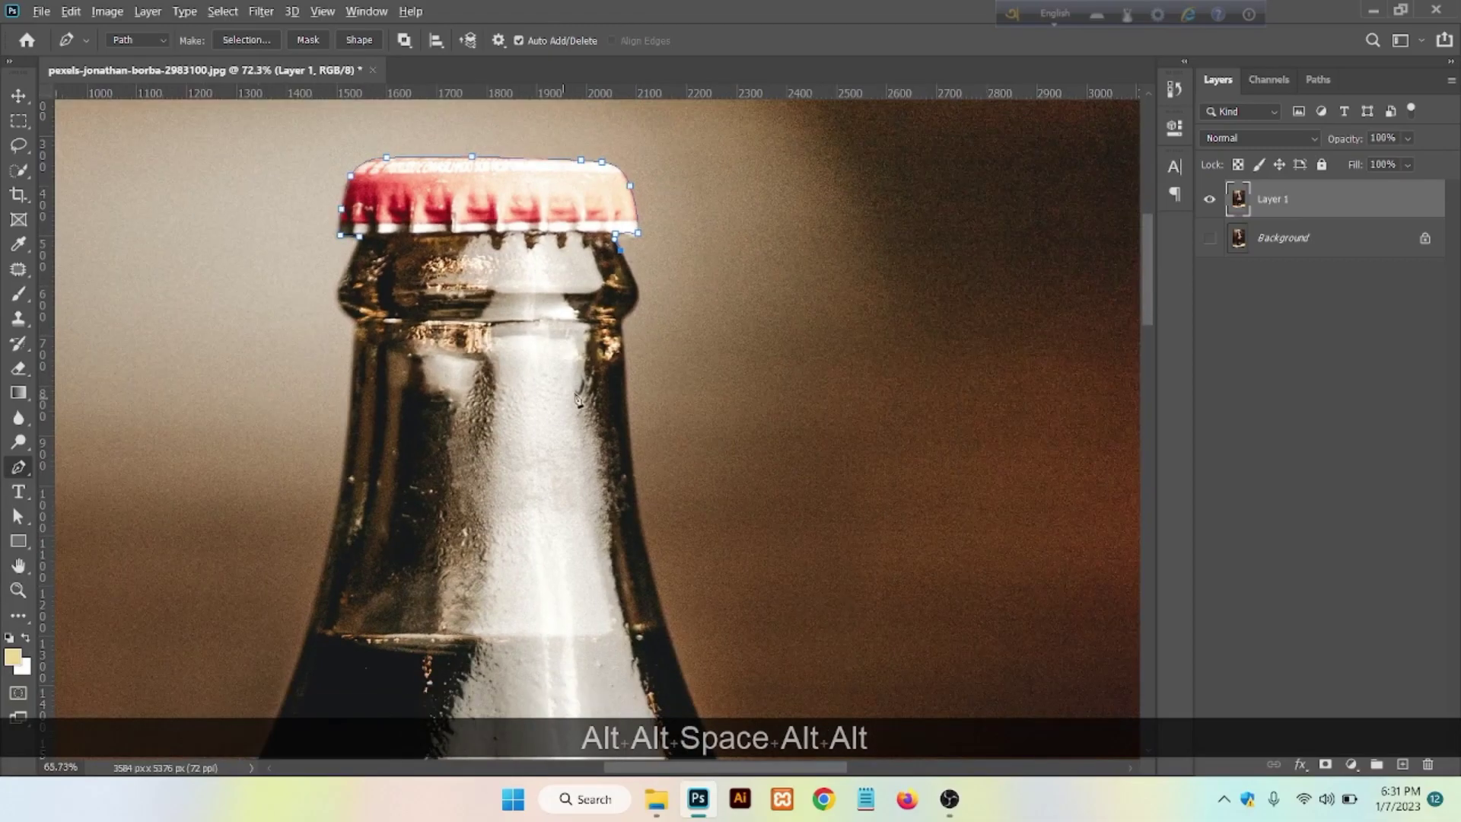
alt+scroll(578, 380, up, 3)
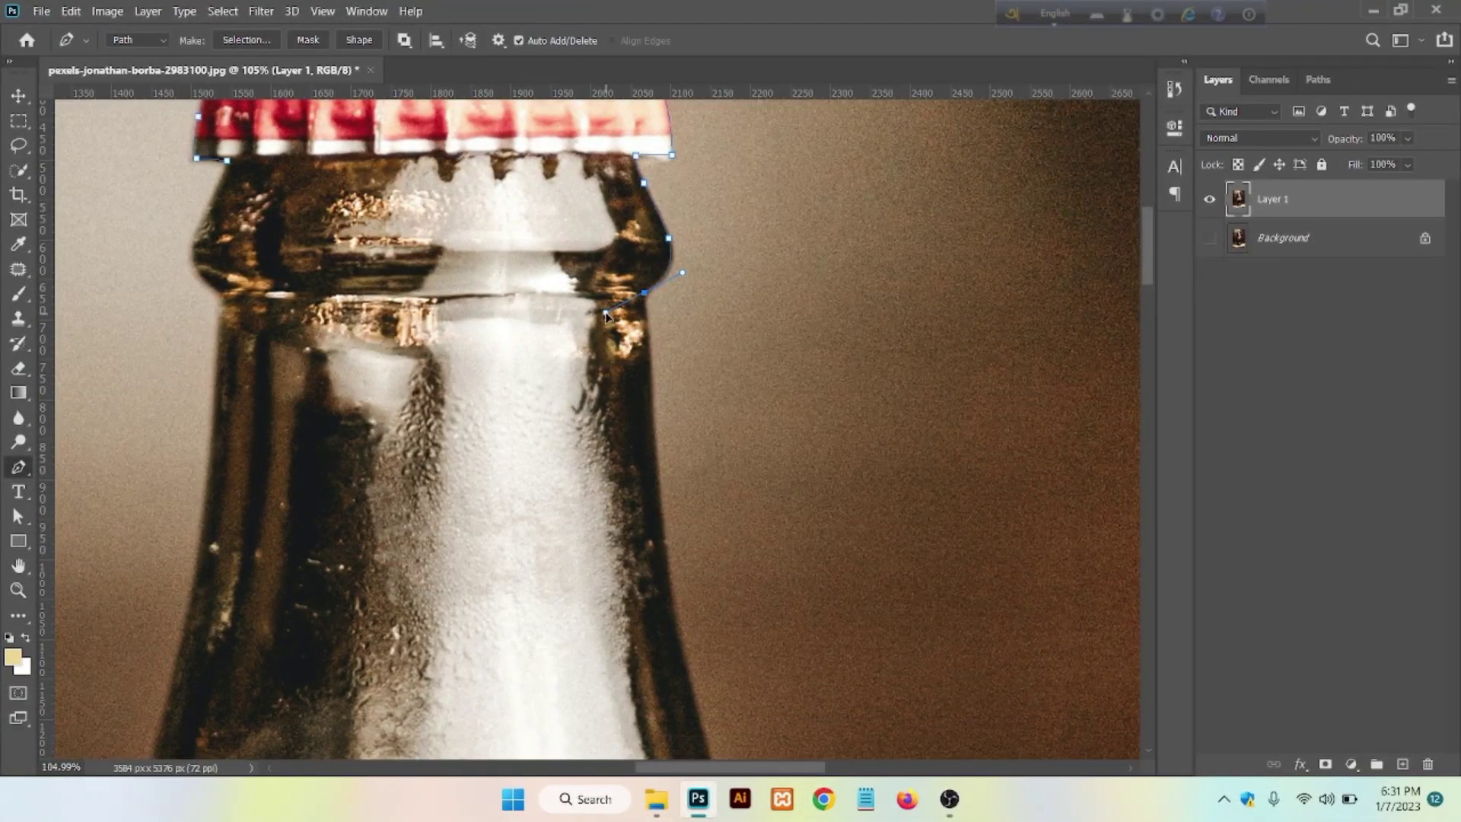
alt+click(643, 292)
- Trace the path down the right edge of the bottle's neck, removing the outgoing handle at the curved anchor
scroll(645, 327, down, 1)
click(650, 360)
alt+scroll(646, 381, down, 3)
drag(677, 570, 633, 351)
click(651, 425)
drag(651, 424, 688, 522)
alt+click(651, 425)
- Continue the path along the right shoulder of the bottle with curved anchor points and trimmed outgoing handles
drag(641, 454, 606, 204)
drag(717, 423, 770, 513)
alt+click(718, 423)
drag(673, 480, 598, 190)
drag(697, 370, 684, 247)
alt+click(698, 370)
- Trace the path down the bottle's right edge beside the label
alt+click(687, 235)
drag(669, 304, 665, 191)
click(679, 596)
drag(627, 730, 590, 514)
click(627, 199)
scroll(627, 209, down, 1)
alt+click(615, 366)
drag(580, 584, 557, 237)
alt+click(586, 321)
- Continue the path down the right edge of the bottle's lower body below the label
drag(595, 445, 566, 329)
alt+click(595, 444)
drag(615, 402, 562, 257)
alt+click(615, 402)
mouse_move(580, 269)
mouse_down()
mouse_move(558, 296)
mouse_move(565, 287)
mouse_up()
alt+click(580, 268)
scroll(581, 312, up, 2)
click(588, 304)
alt+click(587, 304)
- Curve the path around the bottle's lower-right corner and trace along the base towards the left
drag(518, 503, 455, 571)
alt+click(517, 503)
drag(403, 554, 399, 223)
alt+click(565, 250)
scroll(474, 320, up, 6)
alt+click(476, 218)
drag(301, 241, 607, 226)
drag(446, 261, 659, 278)
drag(287, 227, 95, 189)
alt+click(328, 227)
drag(305, 198, 877, 379)
- Curve the path around the bottle's lower-left corner and start it up the left edge
drag(512, 328, 714, 452)
alt+click(512, 328)
drag(633, 305, 606, 549)
alt+click(633, 305)
drag(550, 340, 541, 235)
alt+click(549, 340)
drag(636, 450, 677, 729)
- Trace the path up the left edge of the bottle's lower body with curved anchor points
click(586, 587)
drag(558, 434, 577, 342)
alt+click(558, 435)
scroll(599, 402, down, 5)
drag(599, 402, 561, 587)
drag(573, 429, 600, 547)
alt+click(572, 430)
drag(549, 502, 576, 521)
alt+click(550, 502)
- Continue the path up the bottle's left edge beside the label
scroll(536, 484, up, 2)
drag(535, 409, 535, 390)
alt+click(535, 409)
drag(539, 327, 565, 494)
alt+click(549, 438)
drag(549, 437, 575, 543)
alt+click(571, 557)
drag(612, 559, 627, 707)
- Curve the path from above the label up the bottle's left shoulder, removing the outgoing handles
alt+click(585, 305)
drag(586, 305, 612, 471)
drag(587, 352, 594, 534)
alt+click(587, 352)
drag(630, 321, 696, 182)
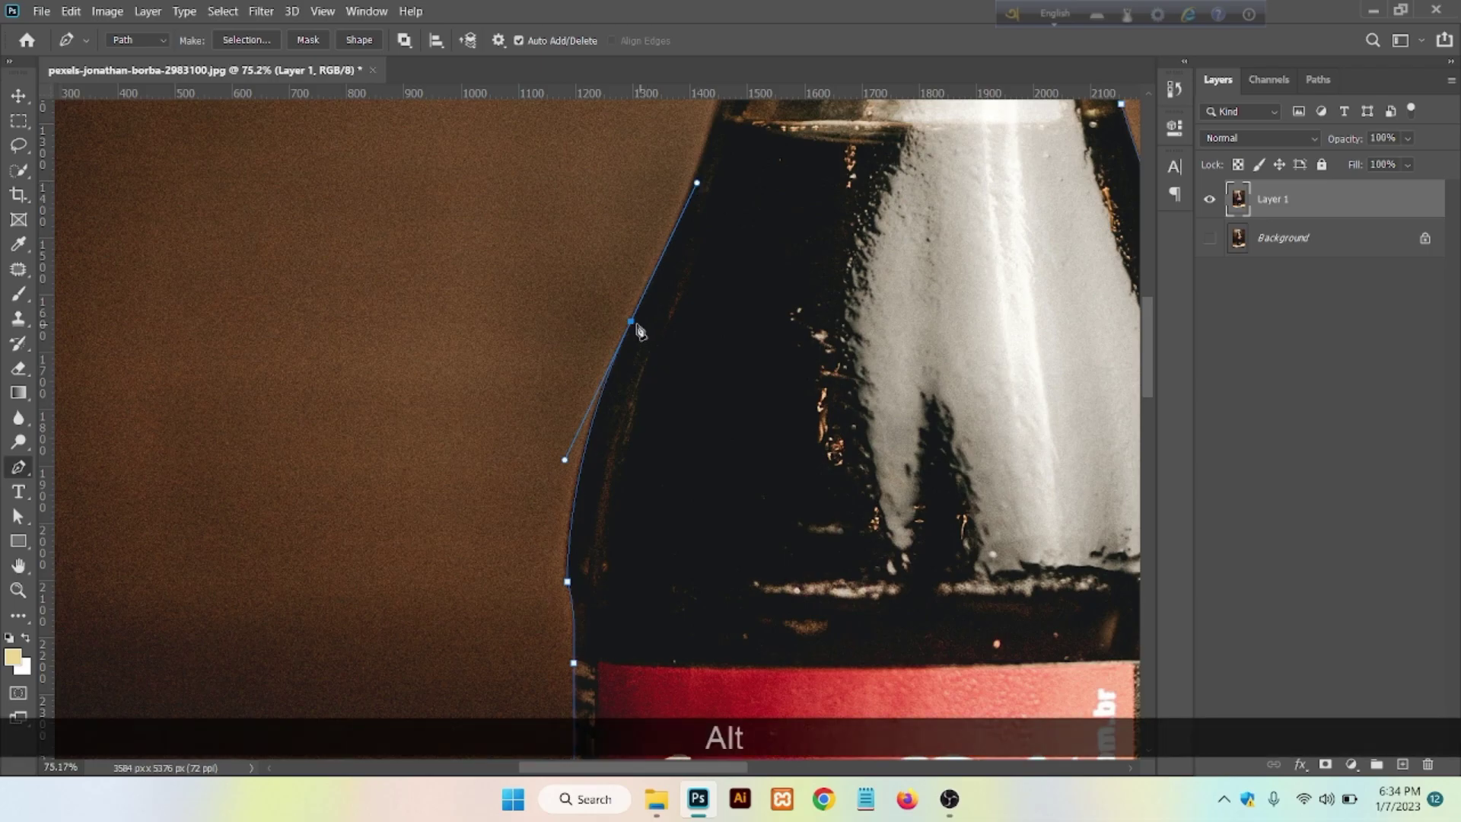
alt+click(631, 321)
- Trace the path up the left edge of the bottle's neck
drag(660, 262, 616, 504)
drag(674, 346, 704, 272)
alt+click(674, 346)
alt+click(710, 340)
- Trace the left side of the bottle's glass lip with curved anchors and close the path at its starting point under the cap
scroll(707, 383, up, 4)
drag(756, 382, 754, 526)
drag(718, 373, 718, 367)
drag(695, 252, 773, 347)
alt+click(694, 252)
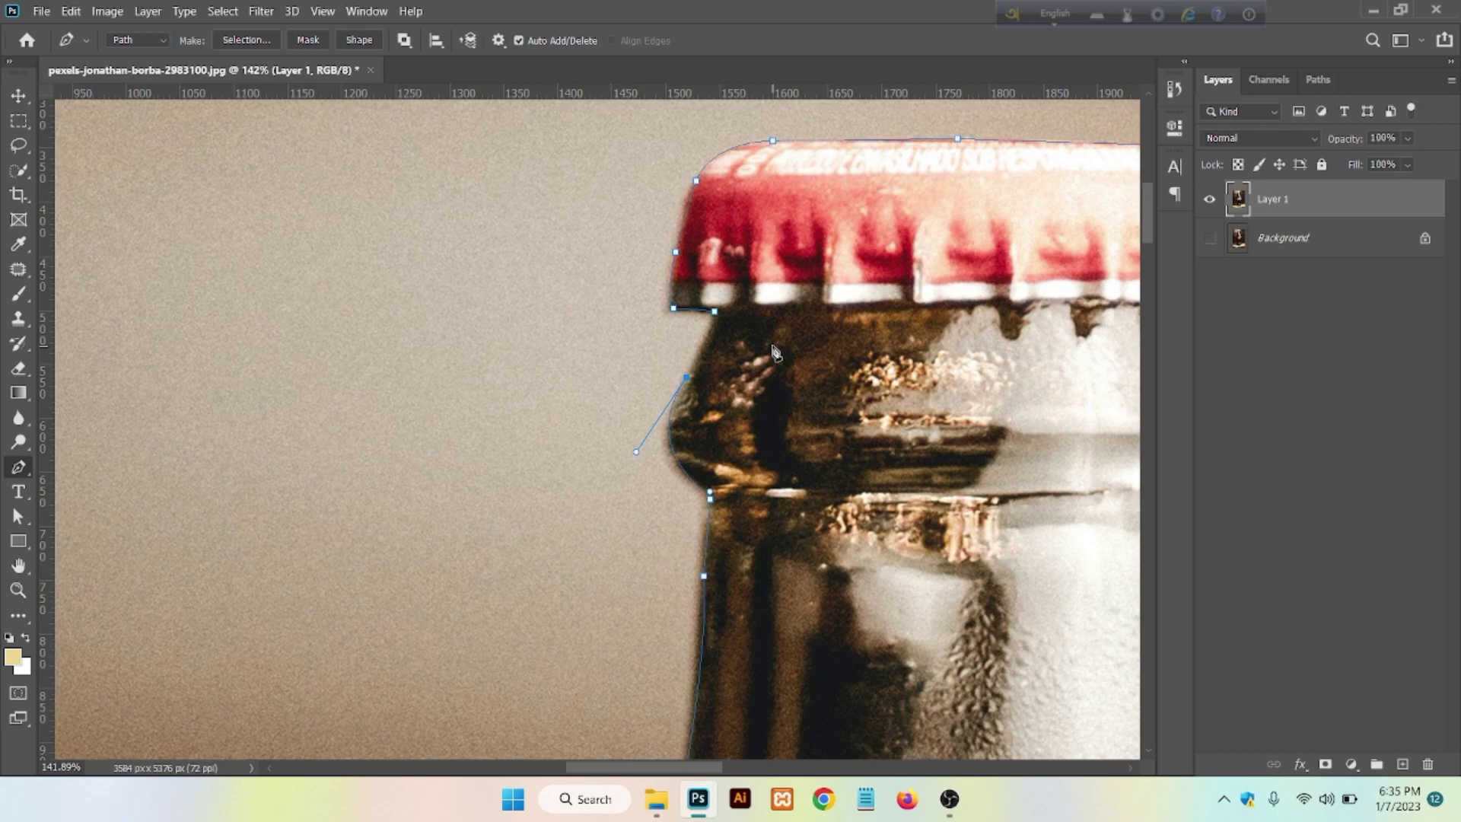
click(716, 314)
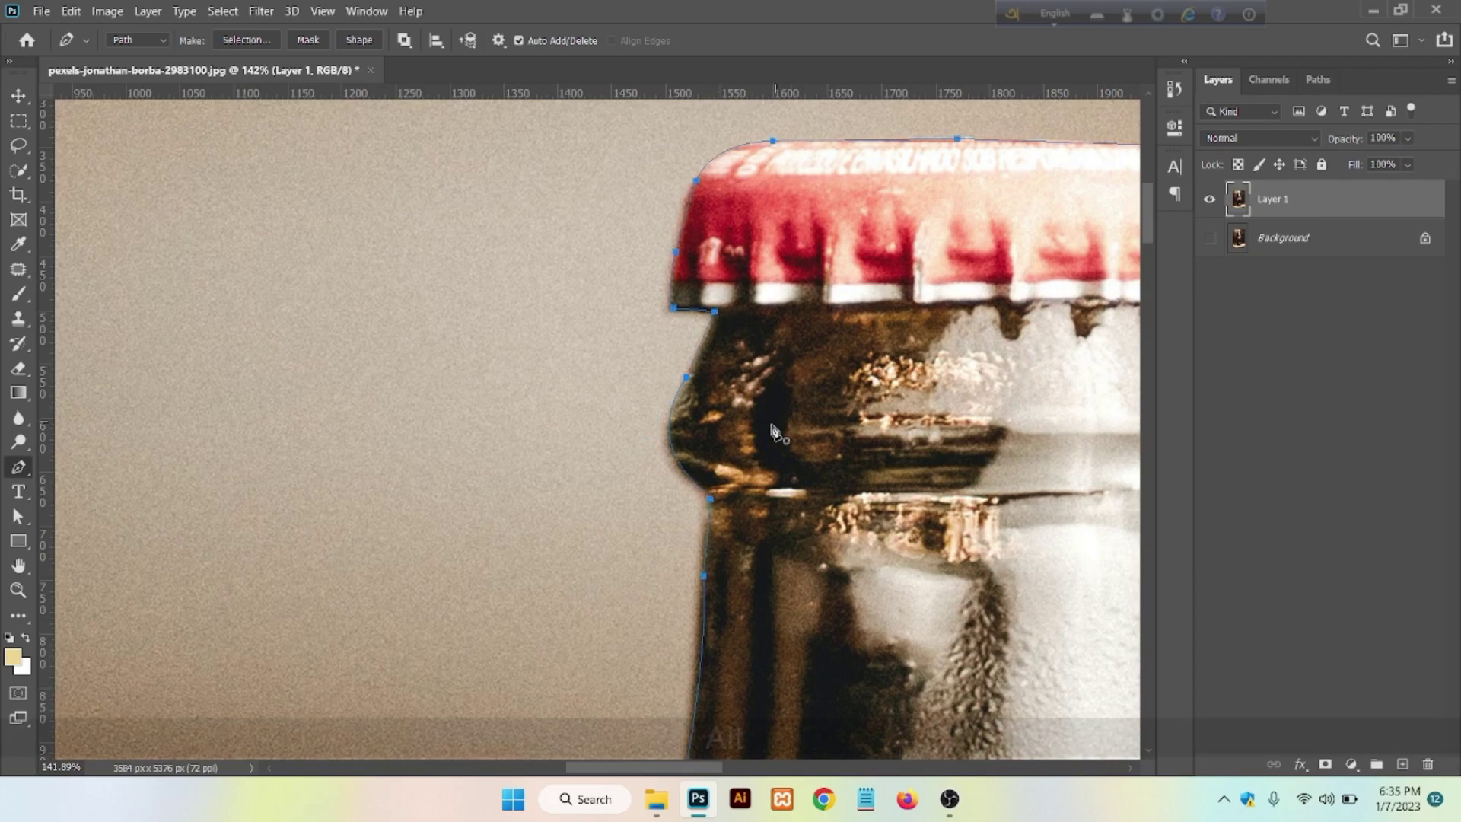
- Delete the existing saved path named "cola", keeping the new Work Path
scroll(776, 429, down, 6)
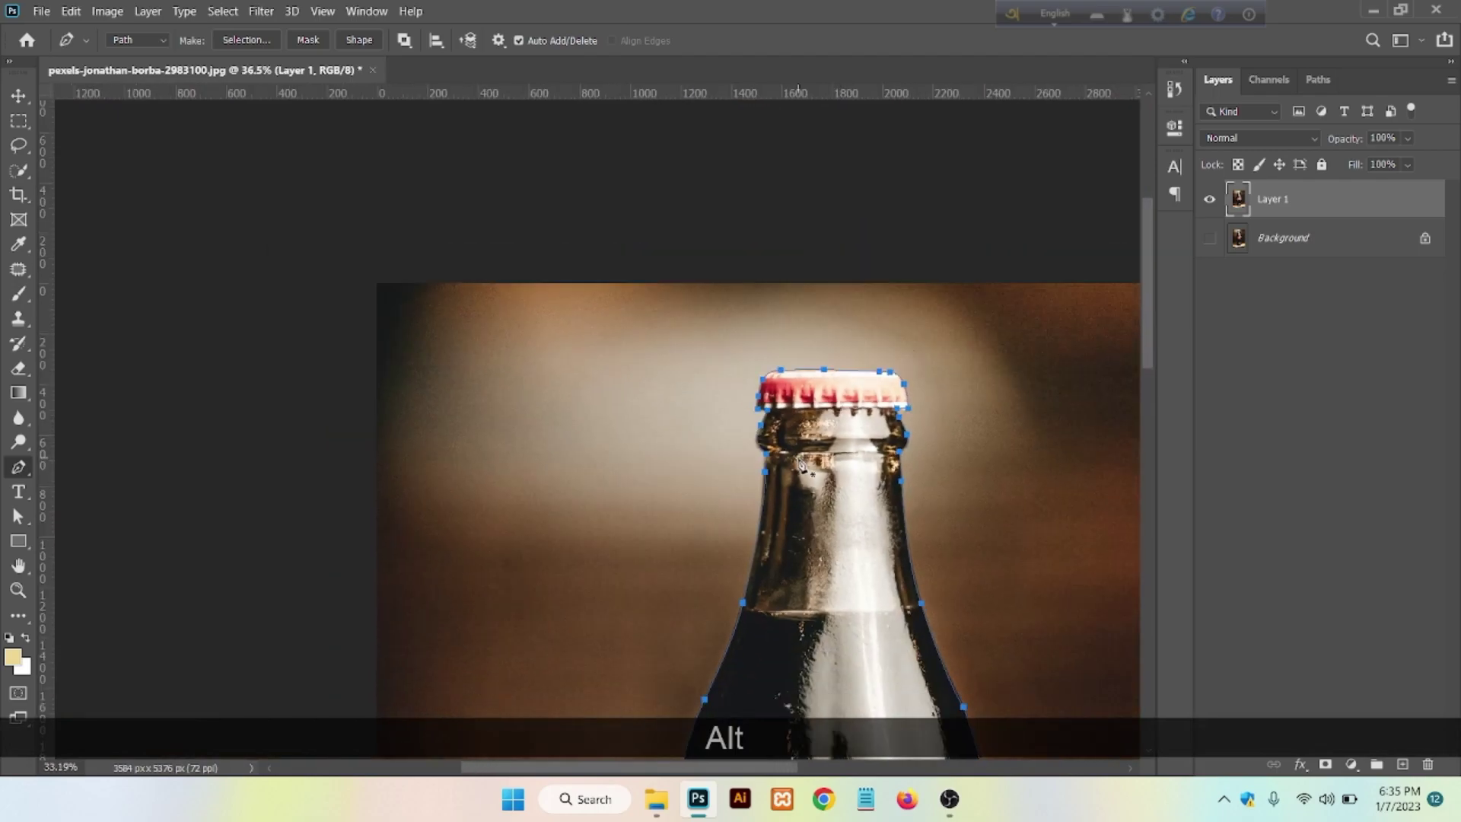
scroll(801, 465, down, 4)
drag(837, 662, 700, 438)
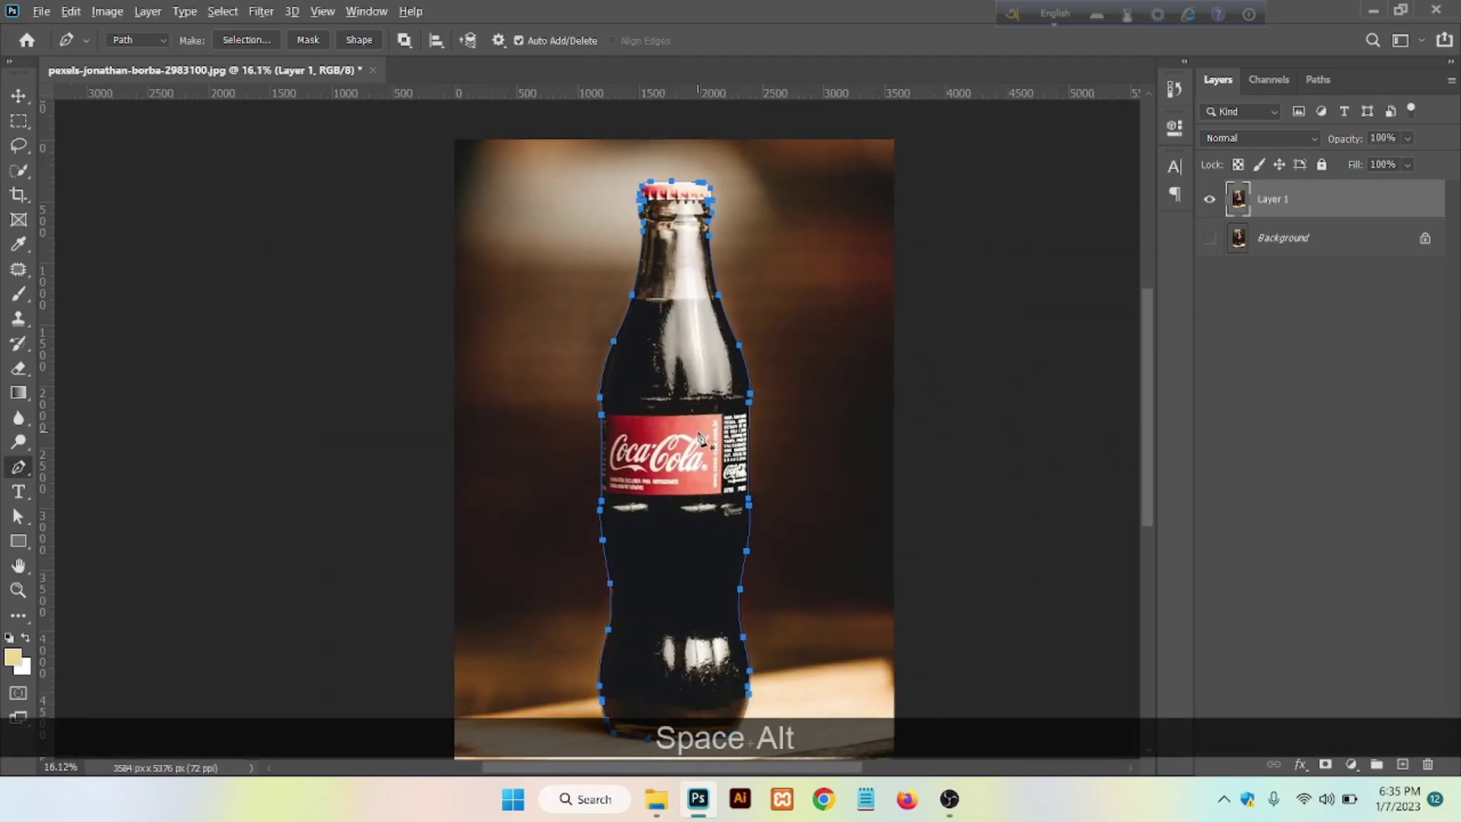
scroll(700, 437, down, 1)
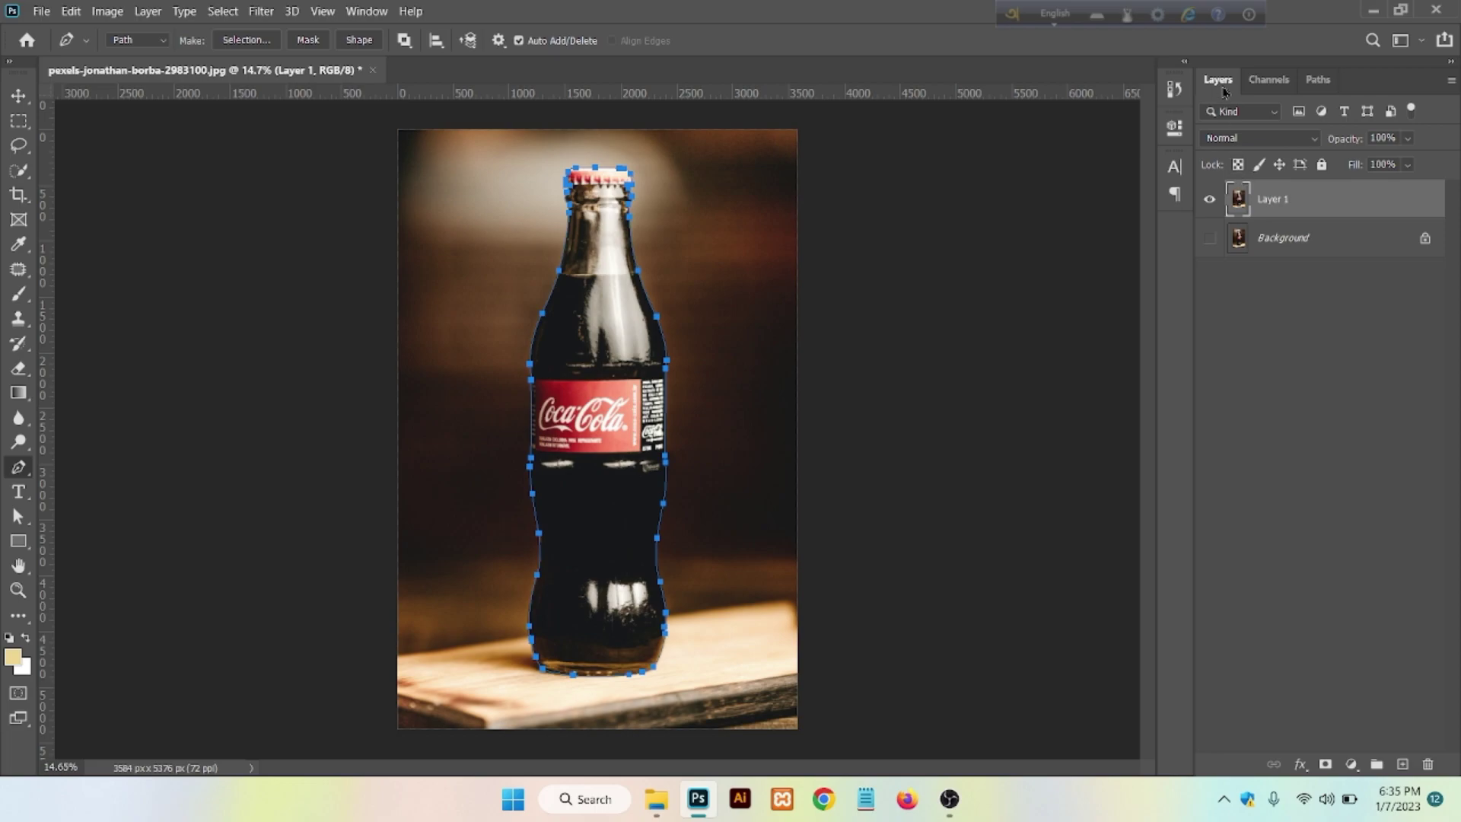
click(1310, 82)
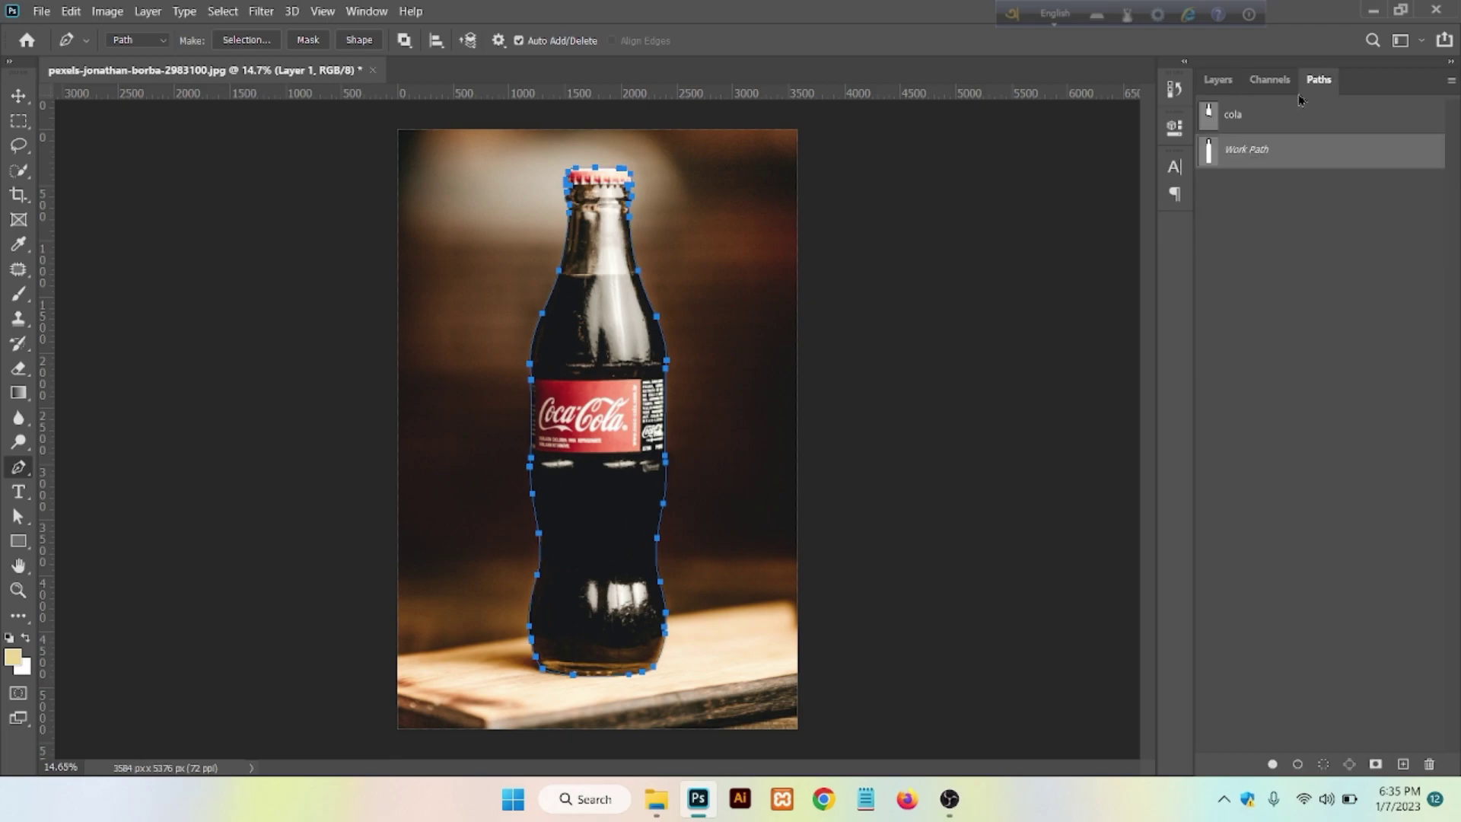
click(1232, 118)
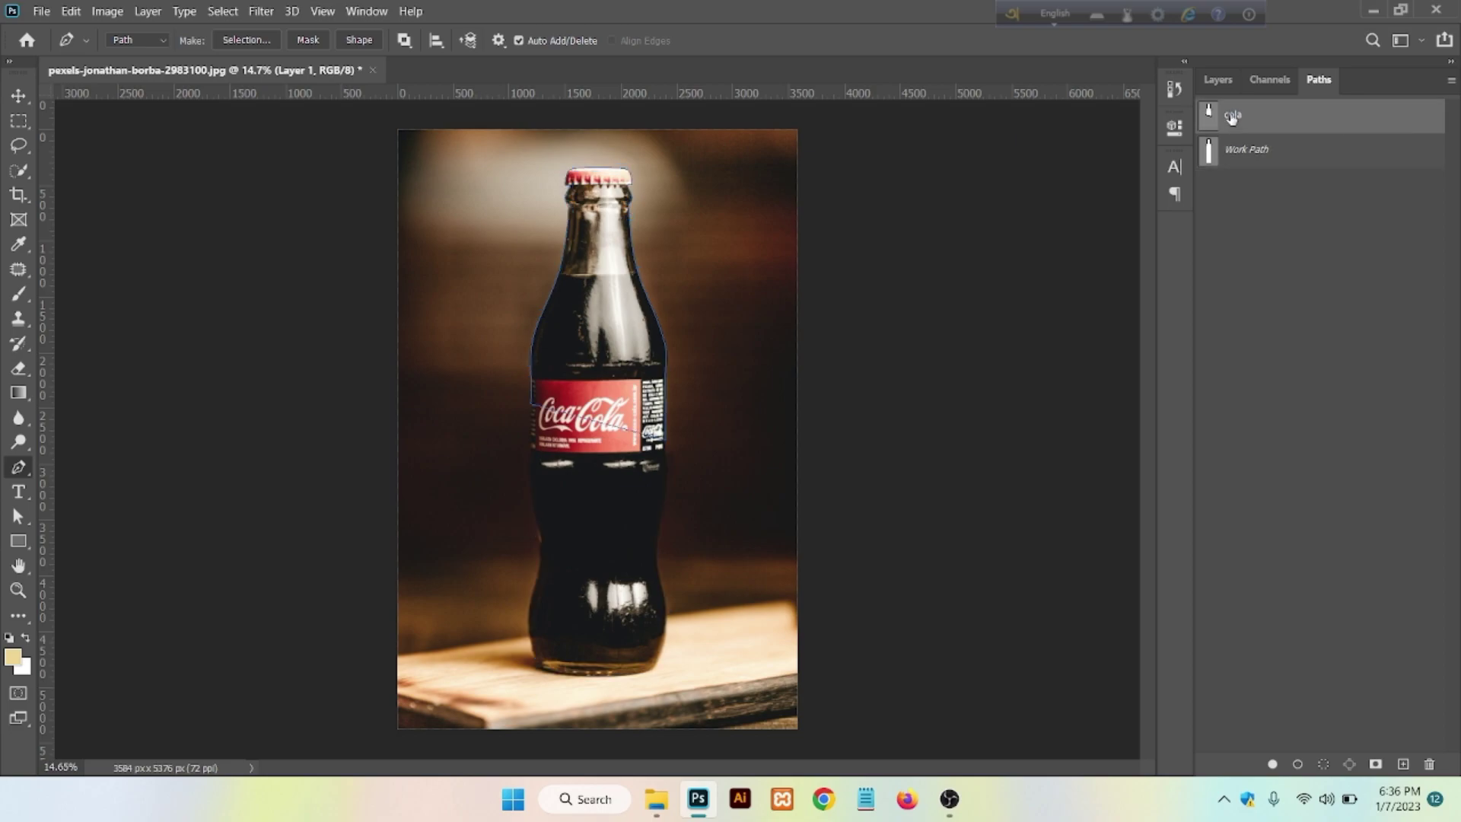
key(BackSpace)
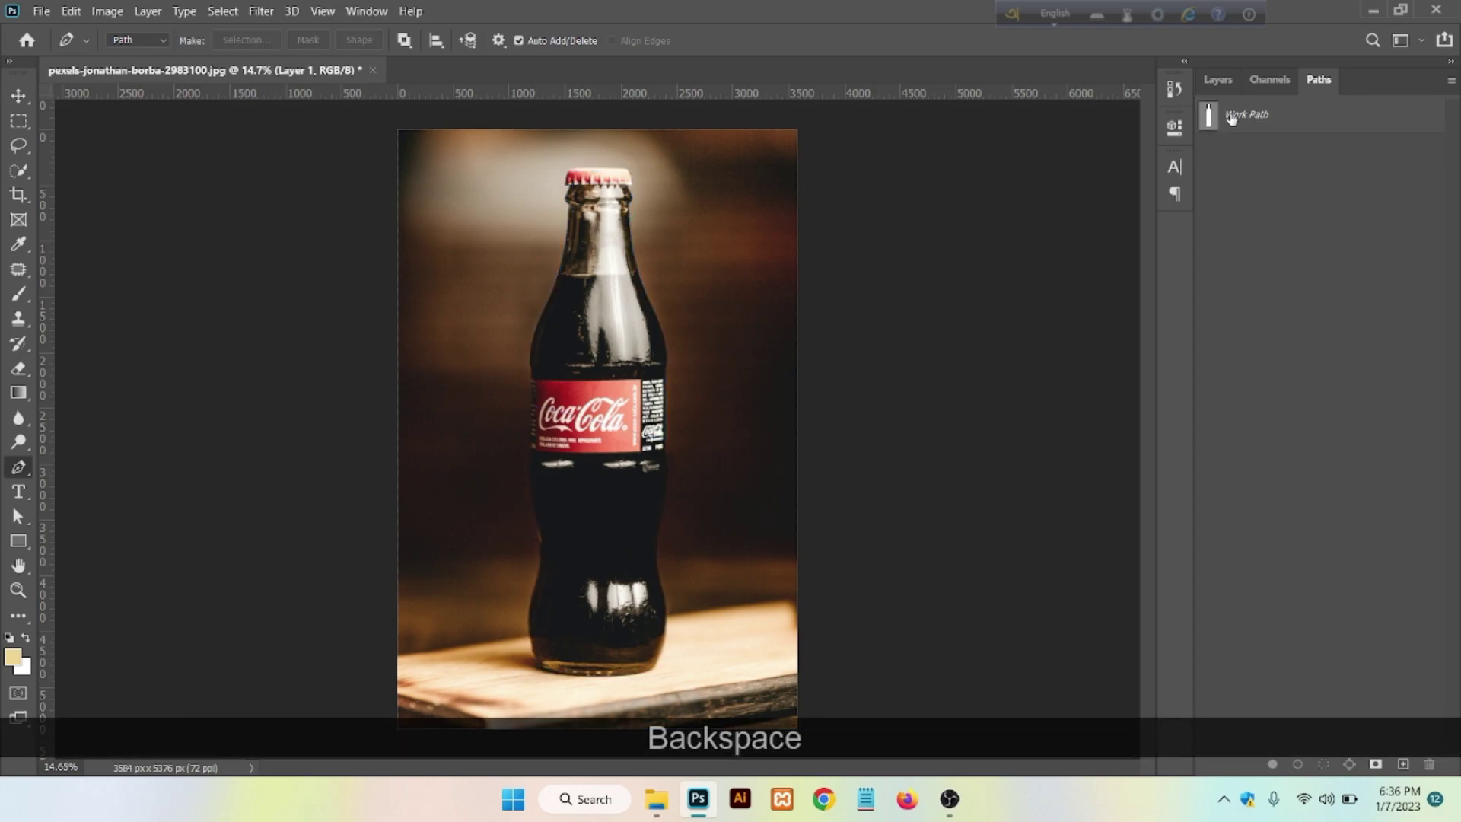
- Save the bottle's Work Path under the name "cola"
click(1271, 121)
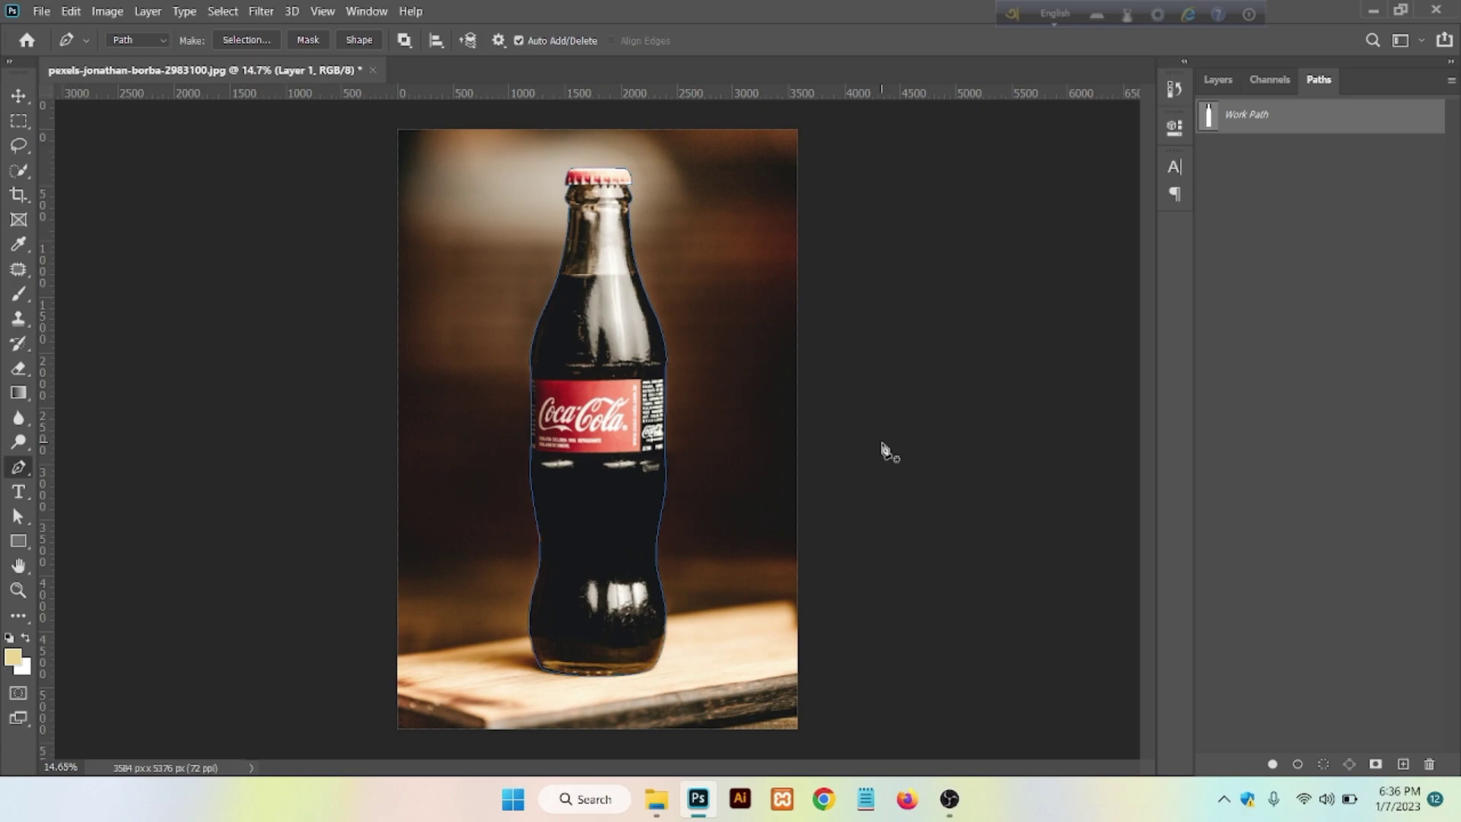
click(1450, 81)
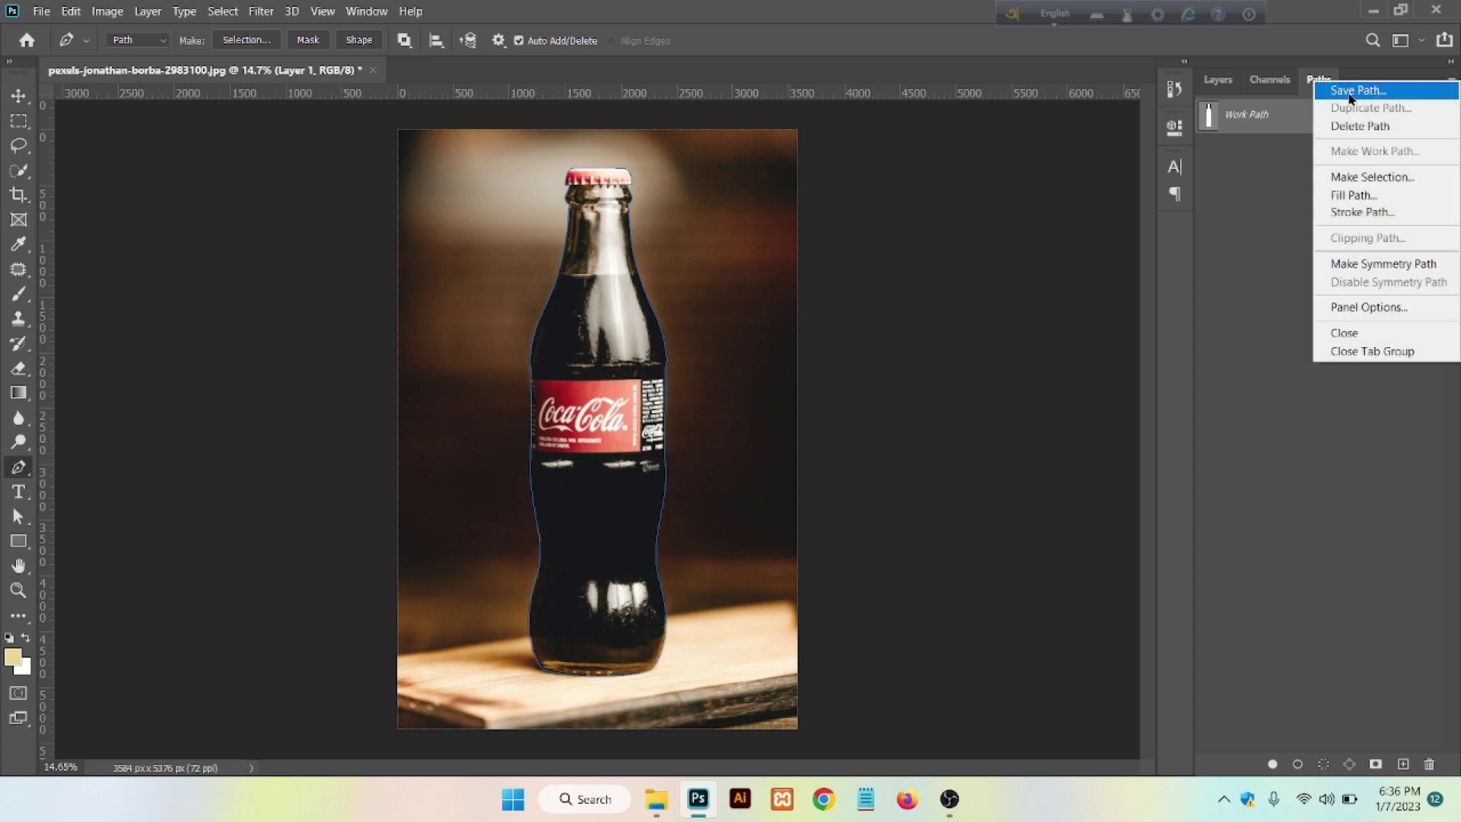
click(1350, 91)
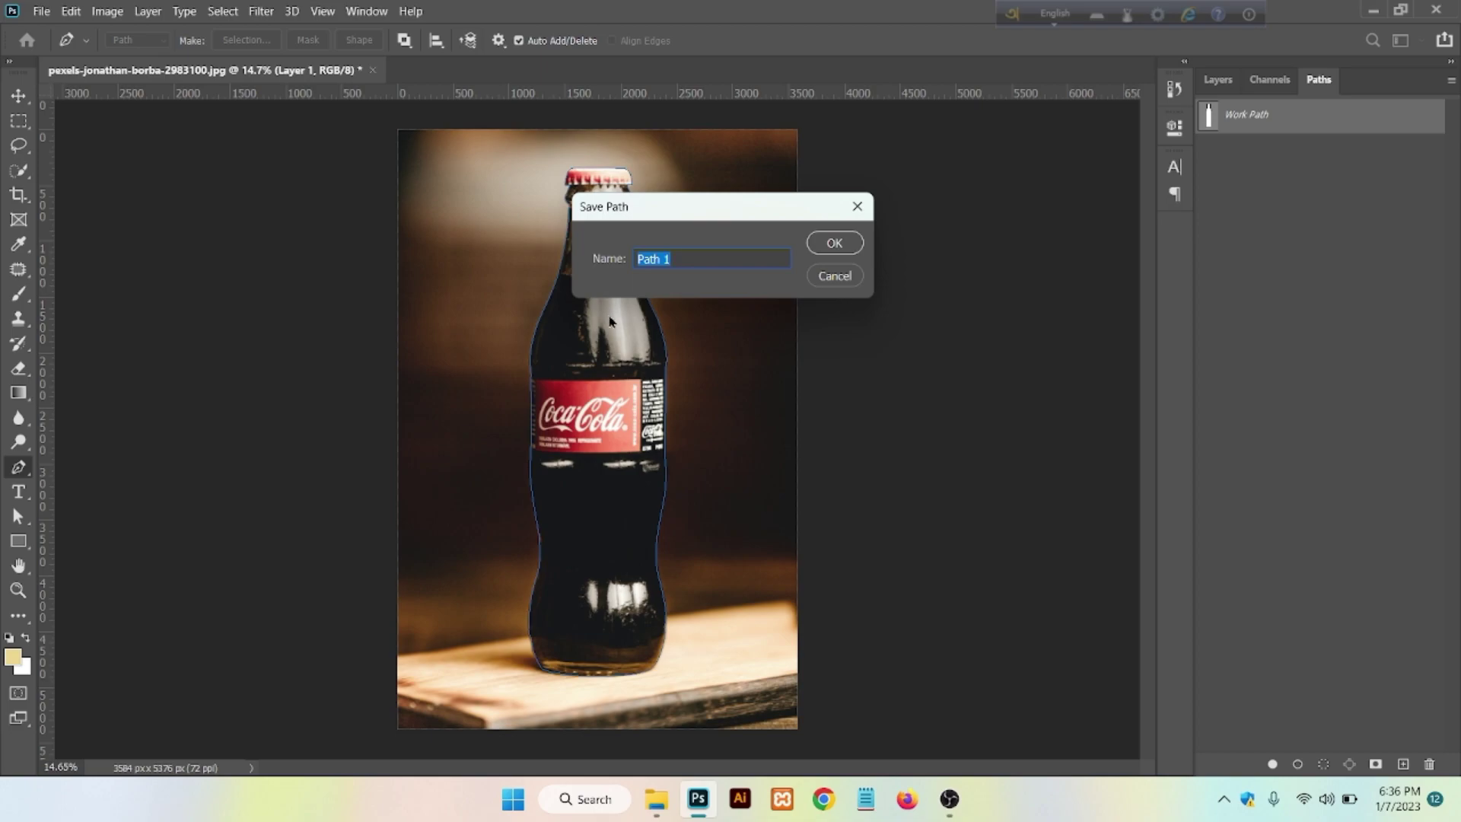
text(cola)
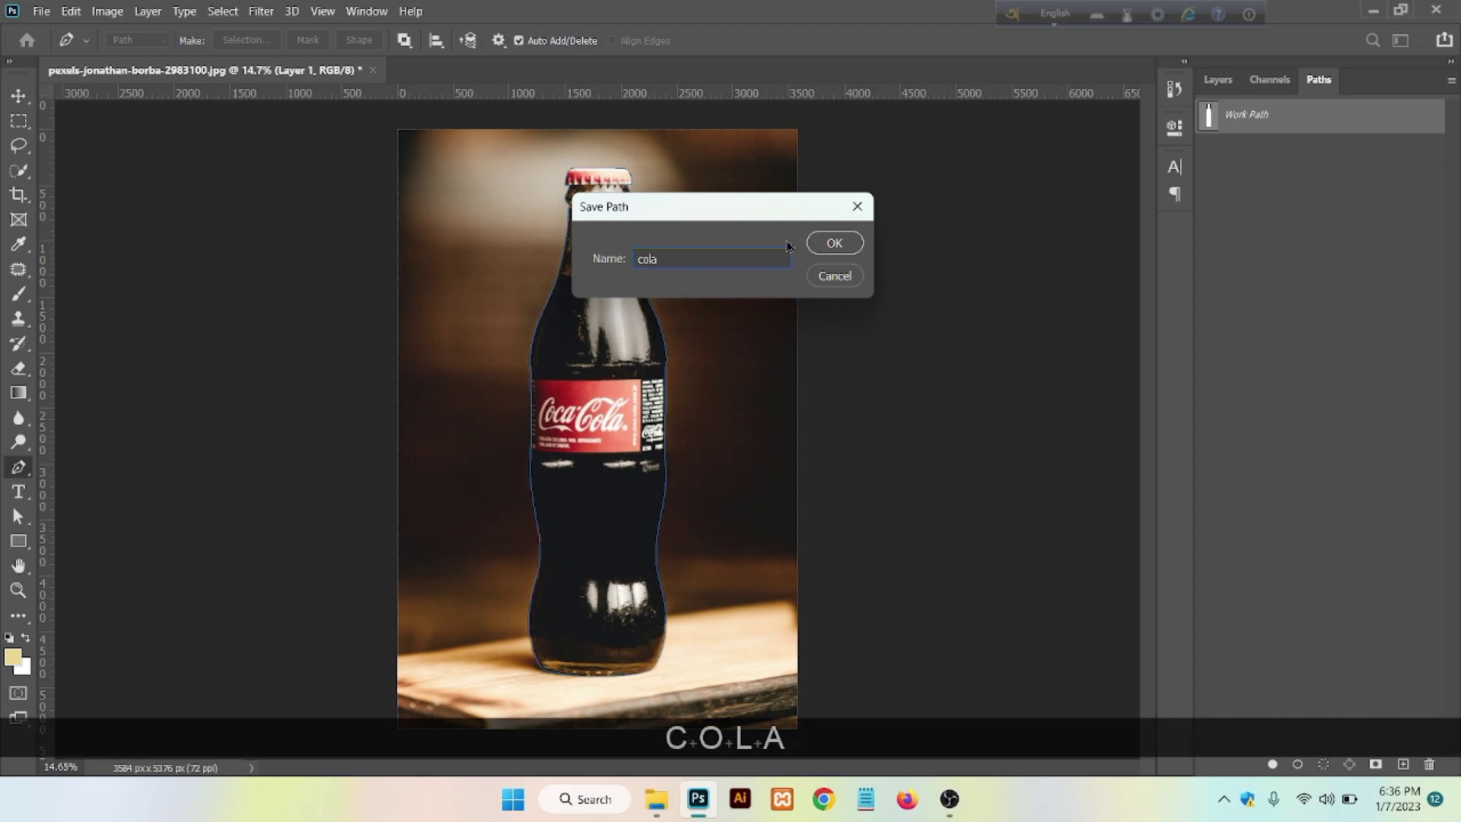
click(823, 248)
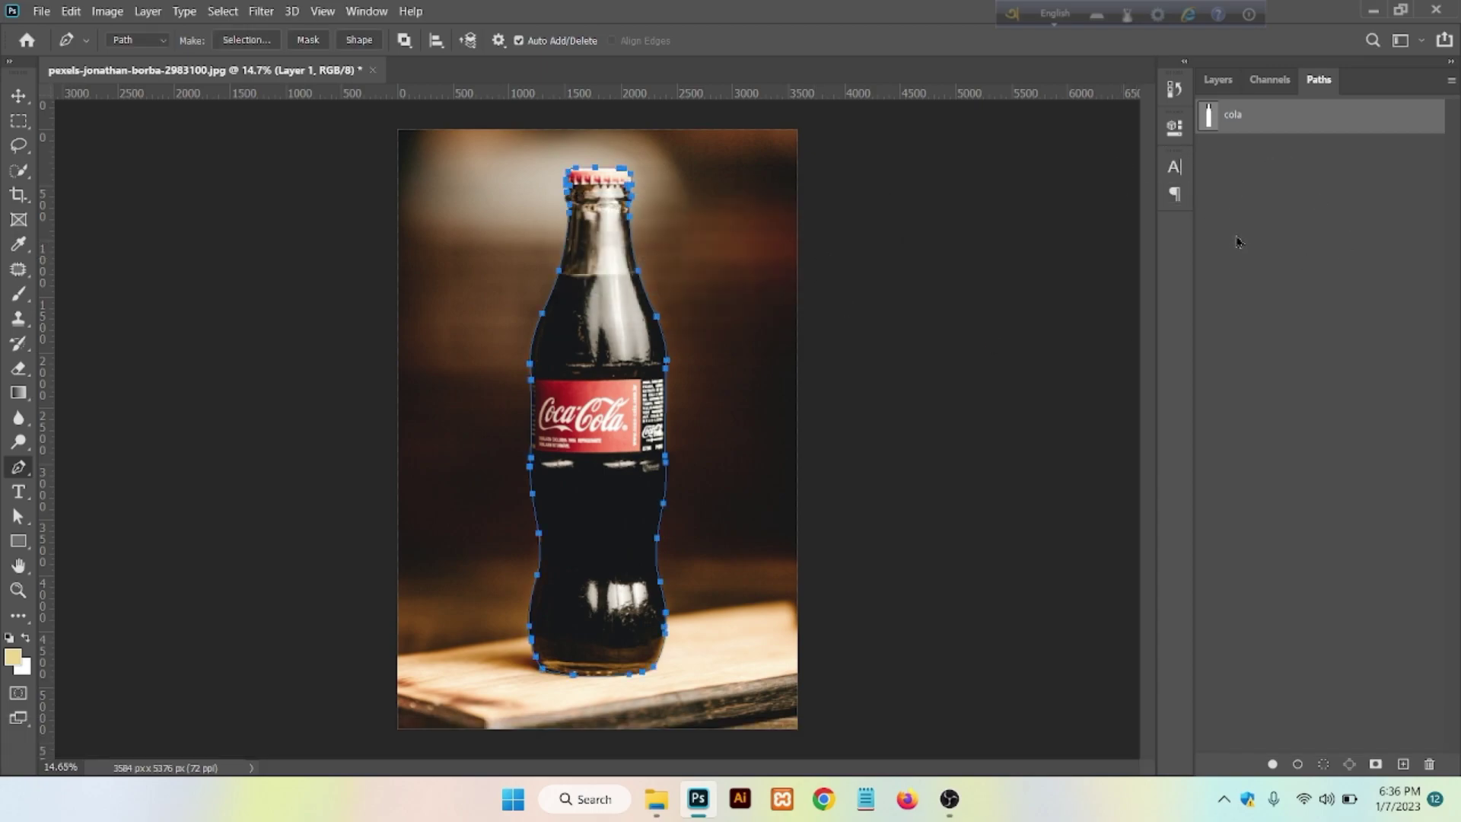
- Copy the bottle to a new layer using a selection made from the path, and check the cutout with Layer 1 hidden
click(1218, 82)
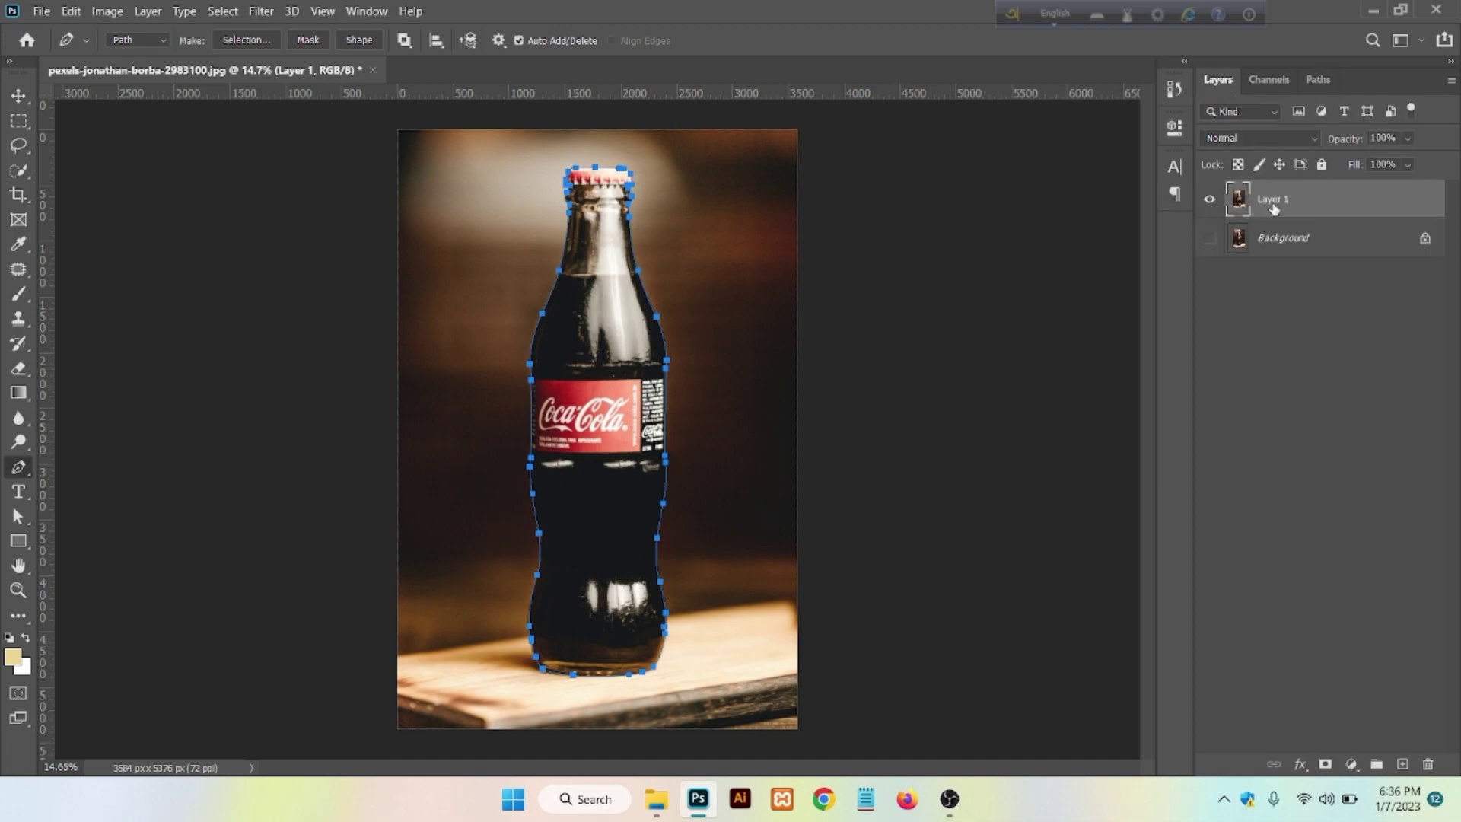
key(ctrl+Return)
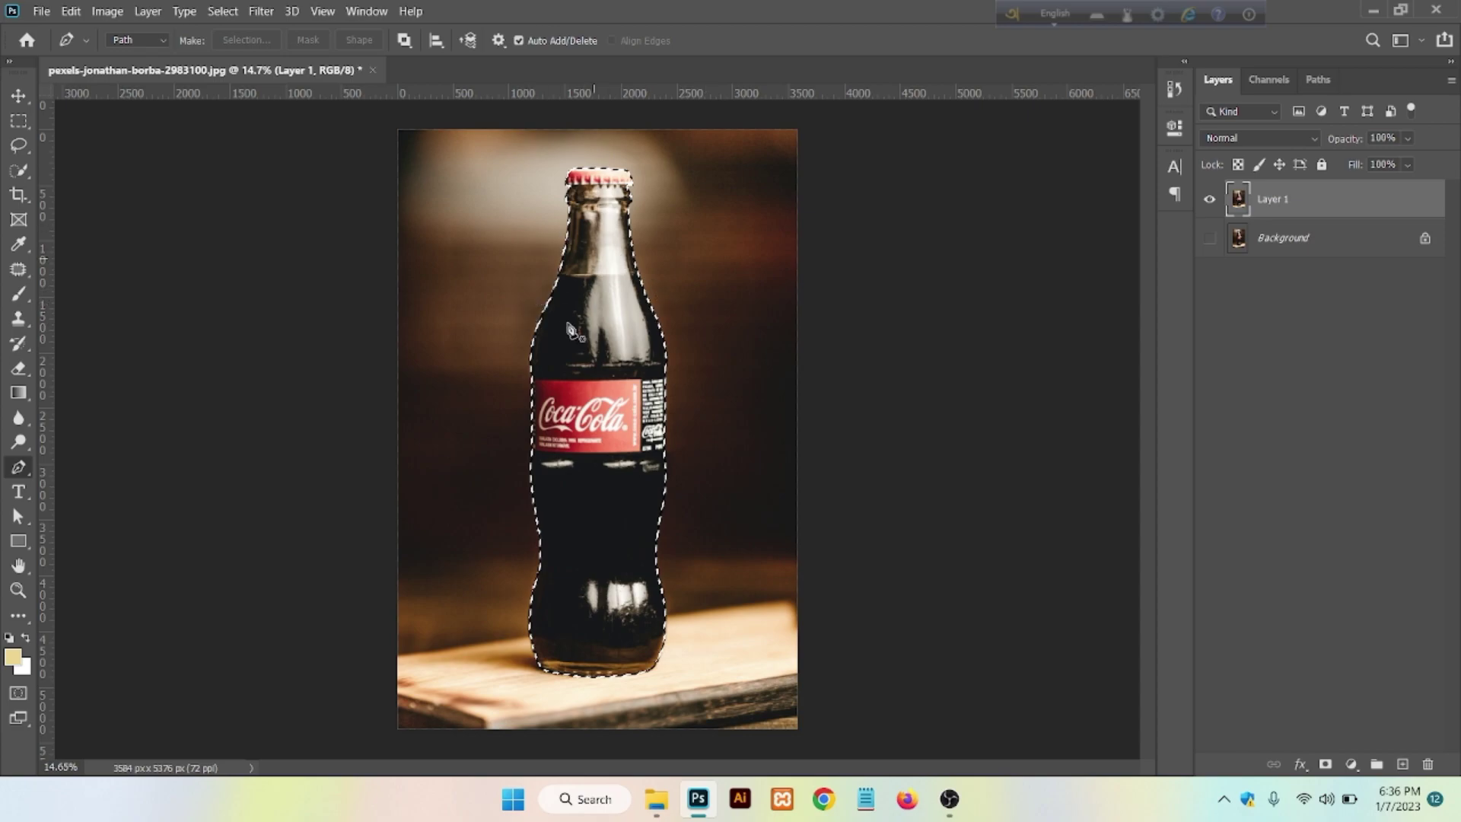
click(19, 95)
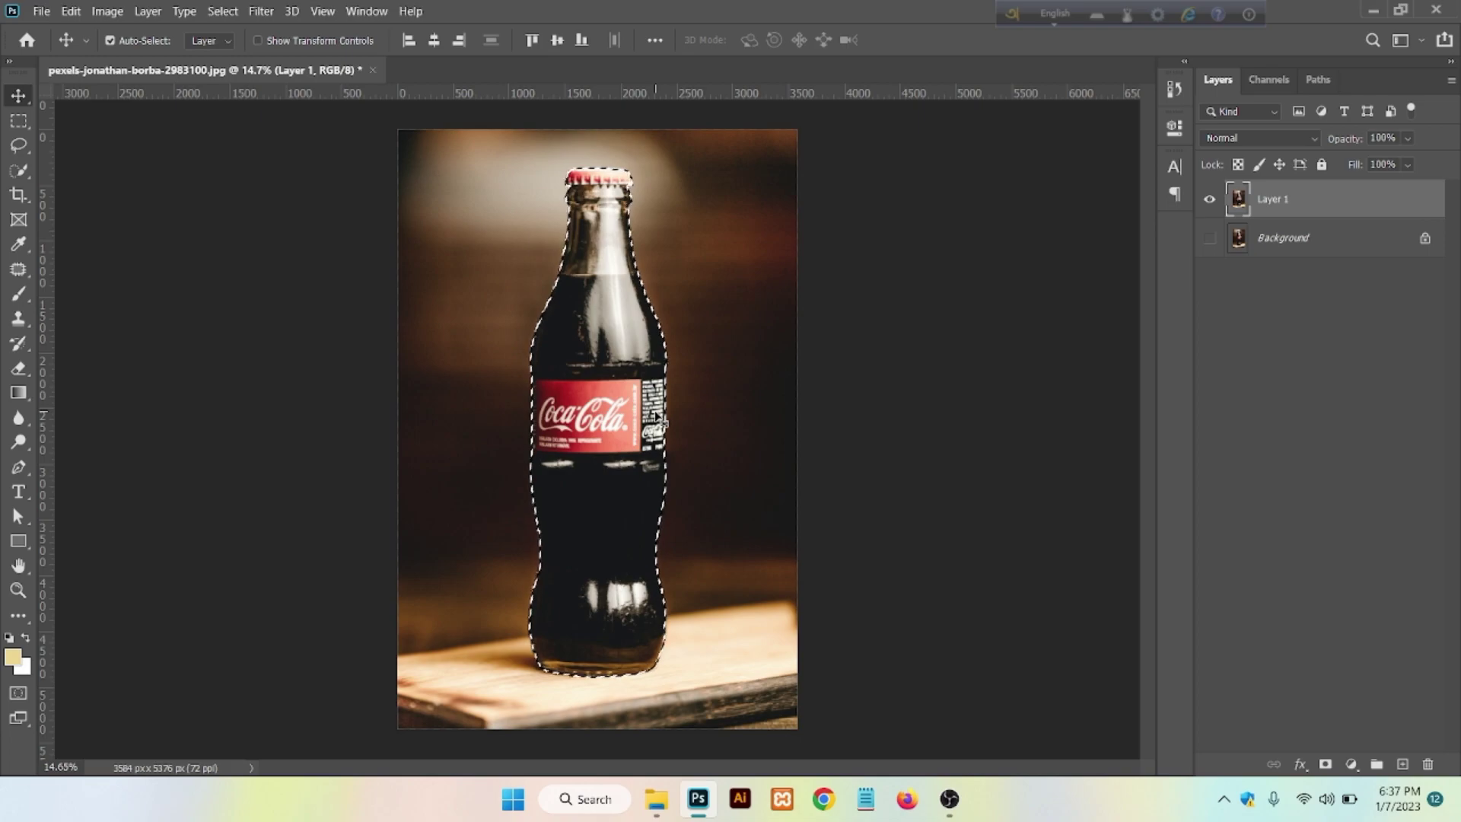
key(ctrl)
key(ctrl+j)
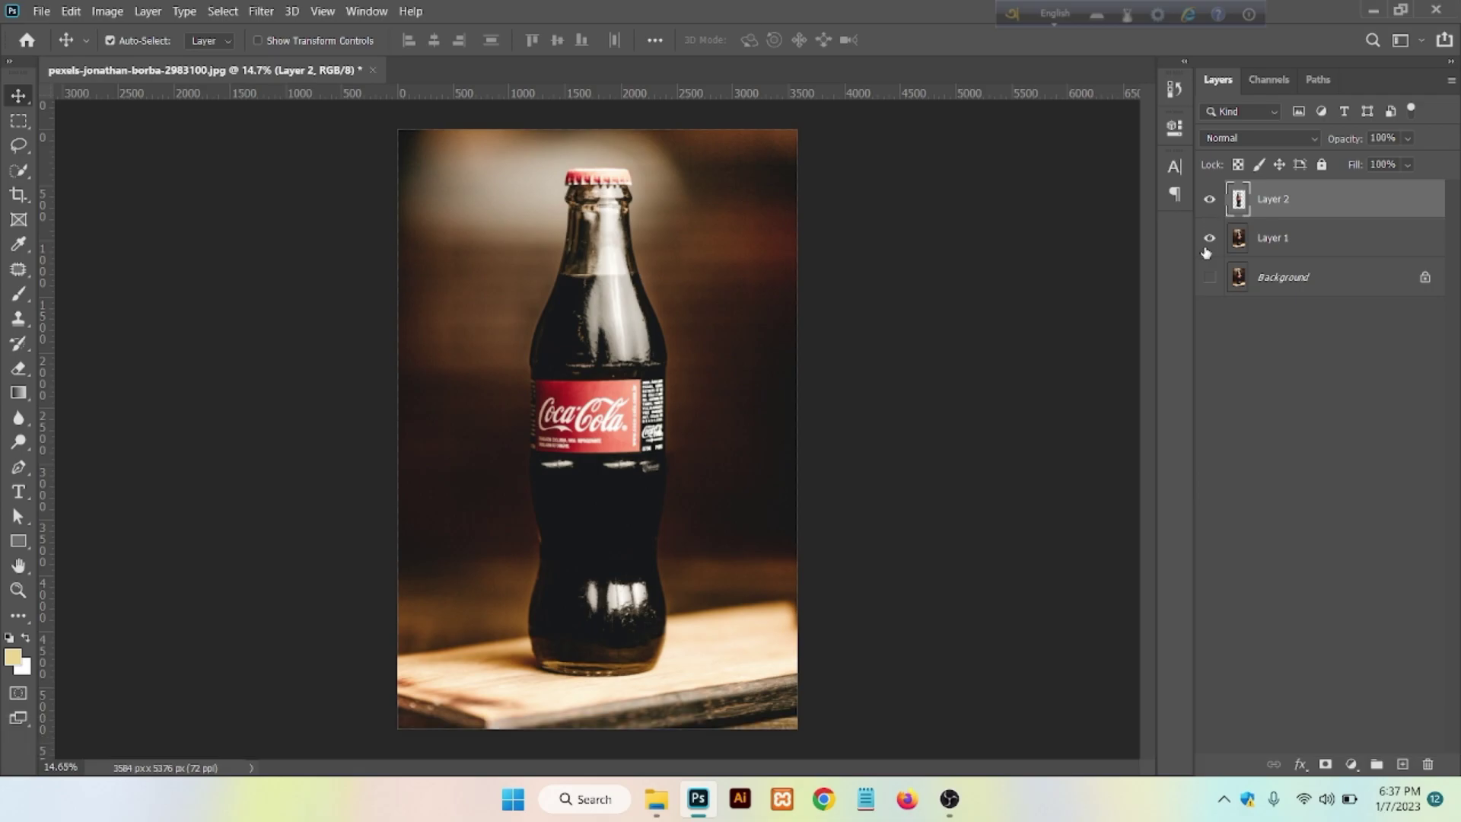
click(1209, 238)
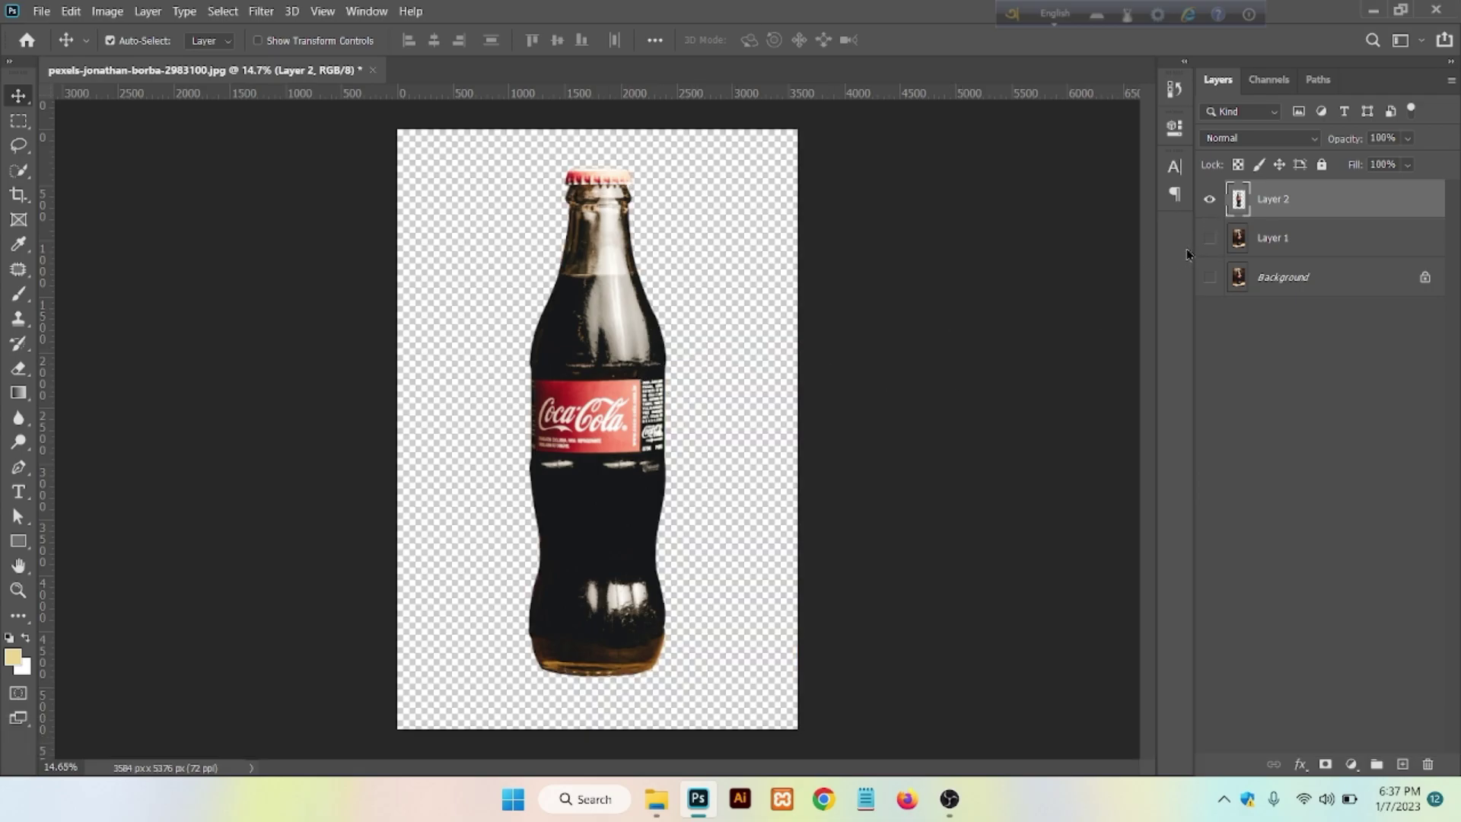
click(1208, 242)
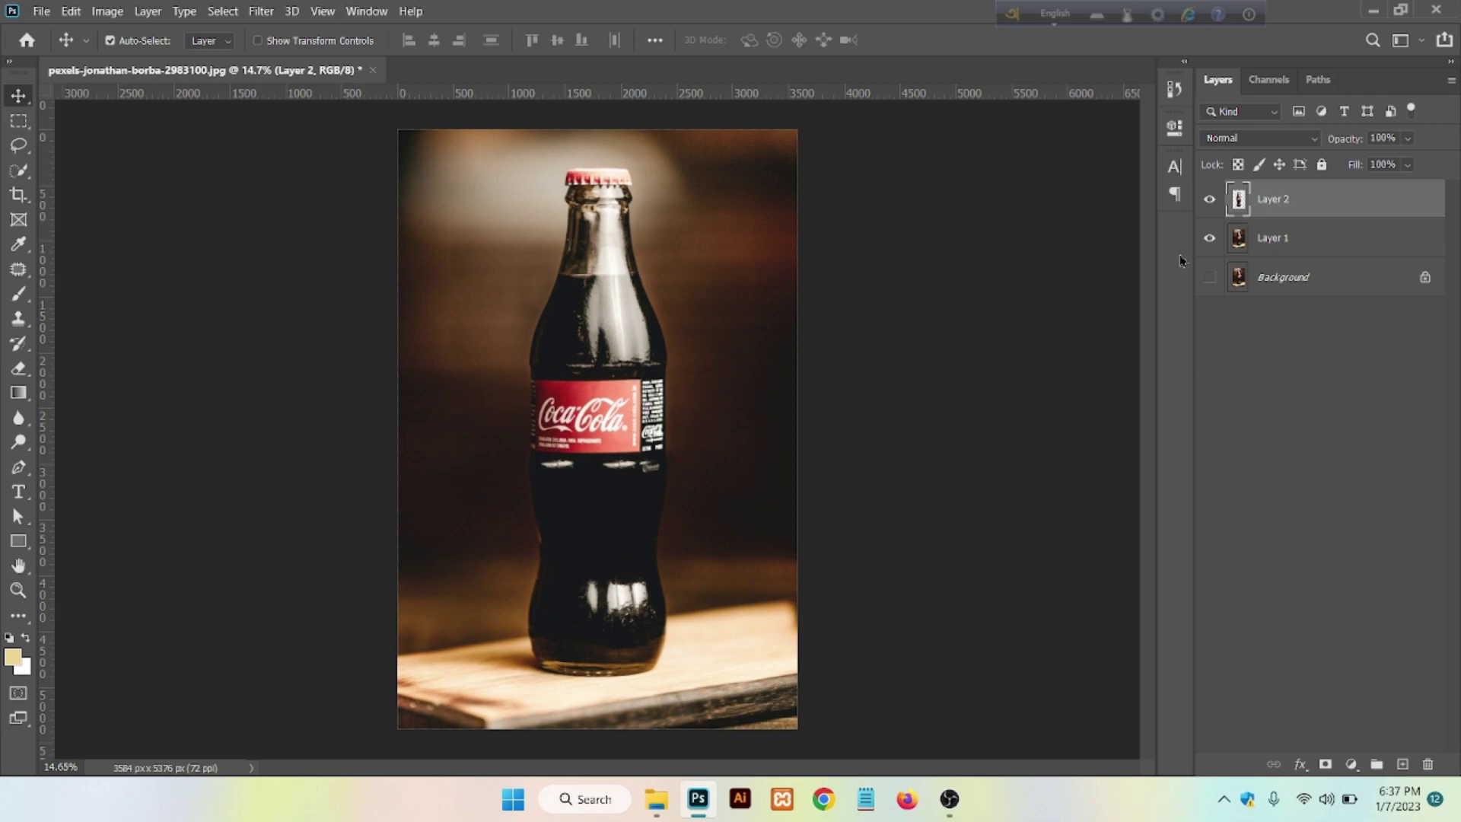
- Add a Solid Color fill layer in grey-beige a49f90 between Layer 1 and the bottle cutout
click(1317, 238)
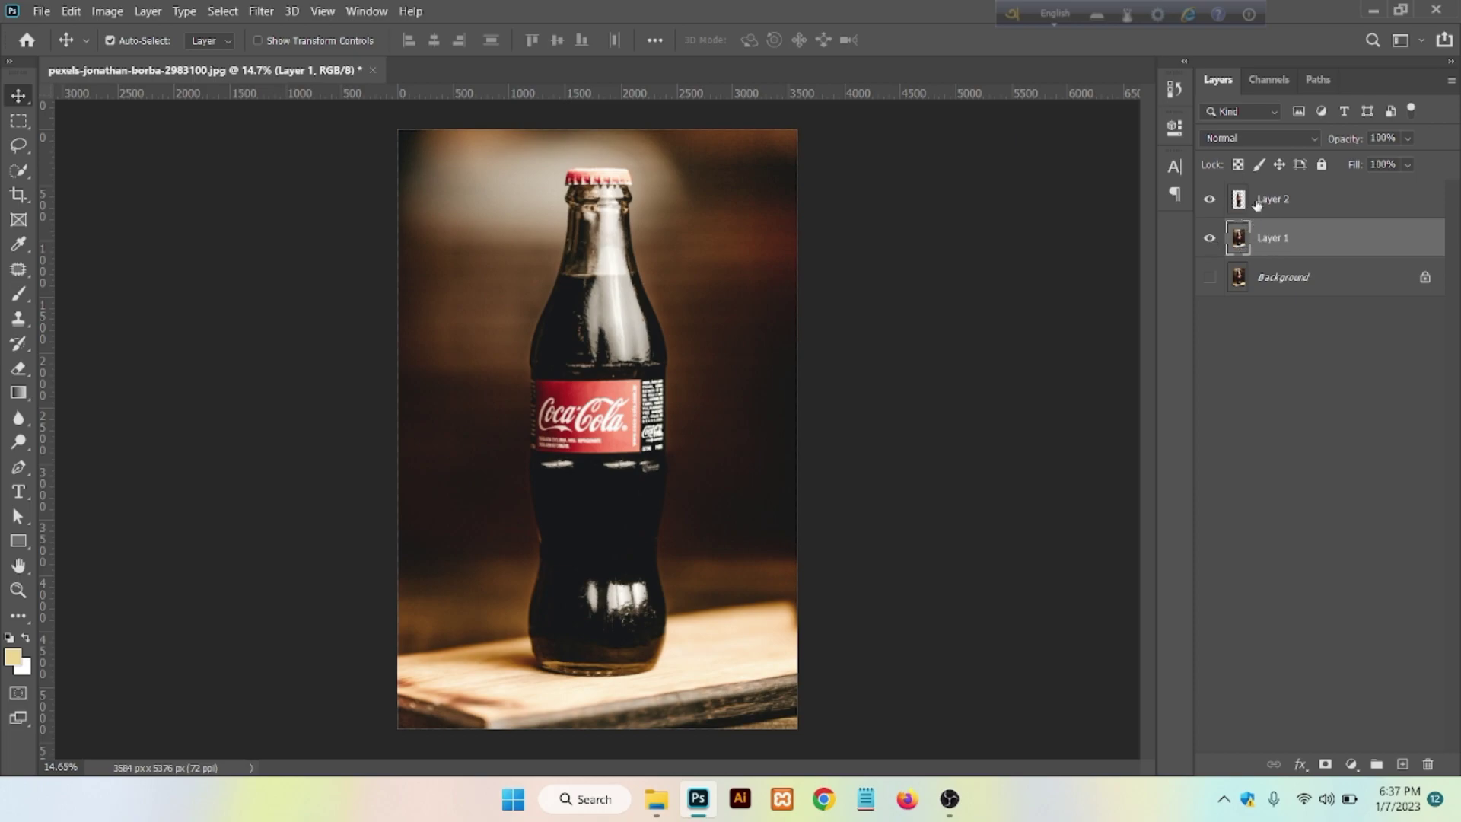
click(1351, 763)
click(1366, 431)
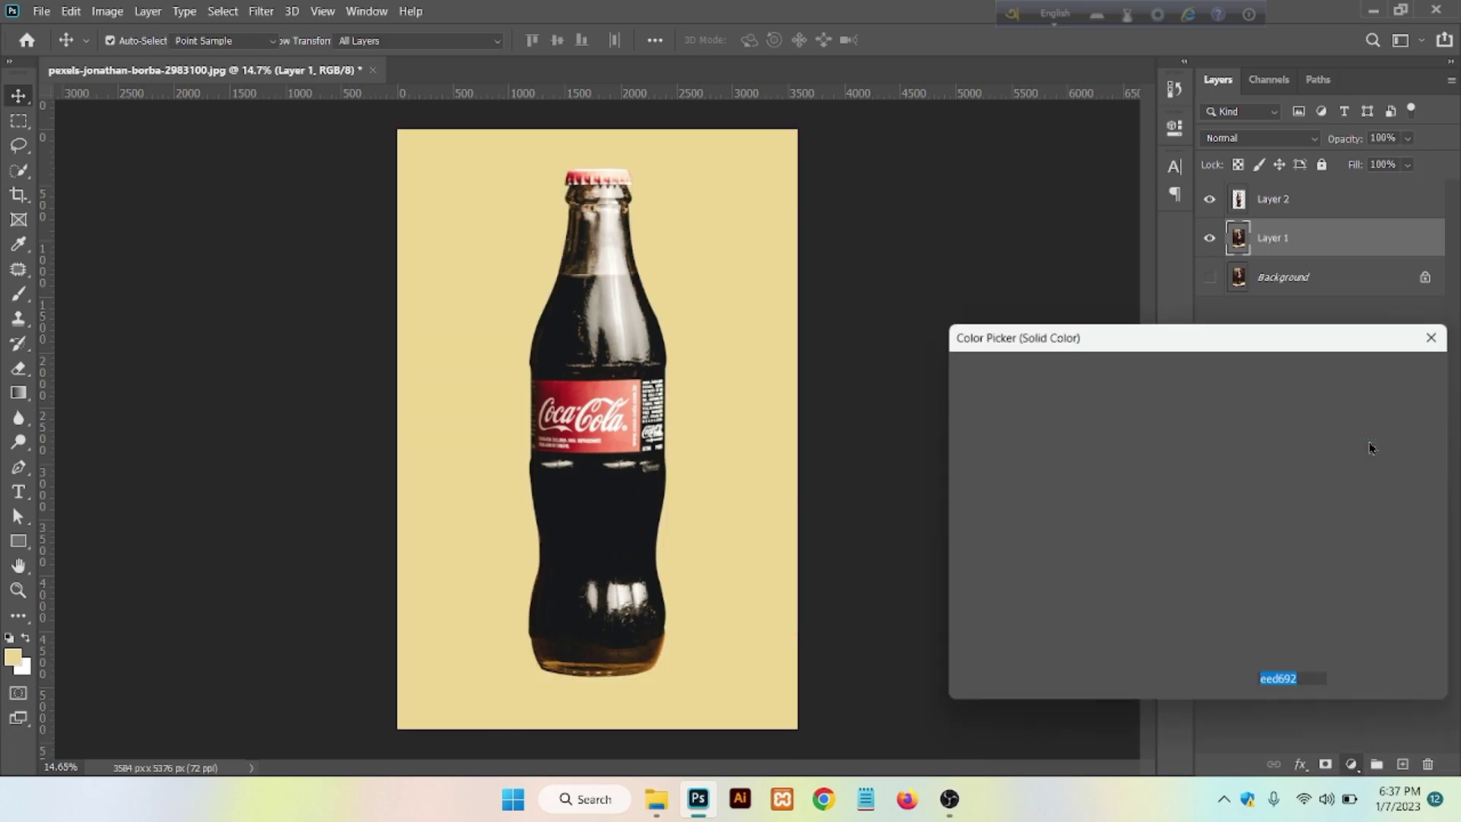
text(000000)
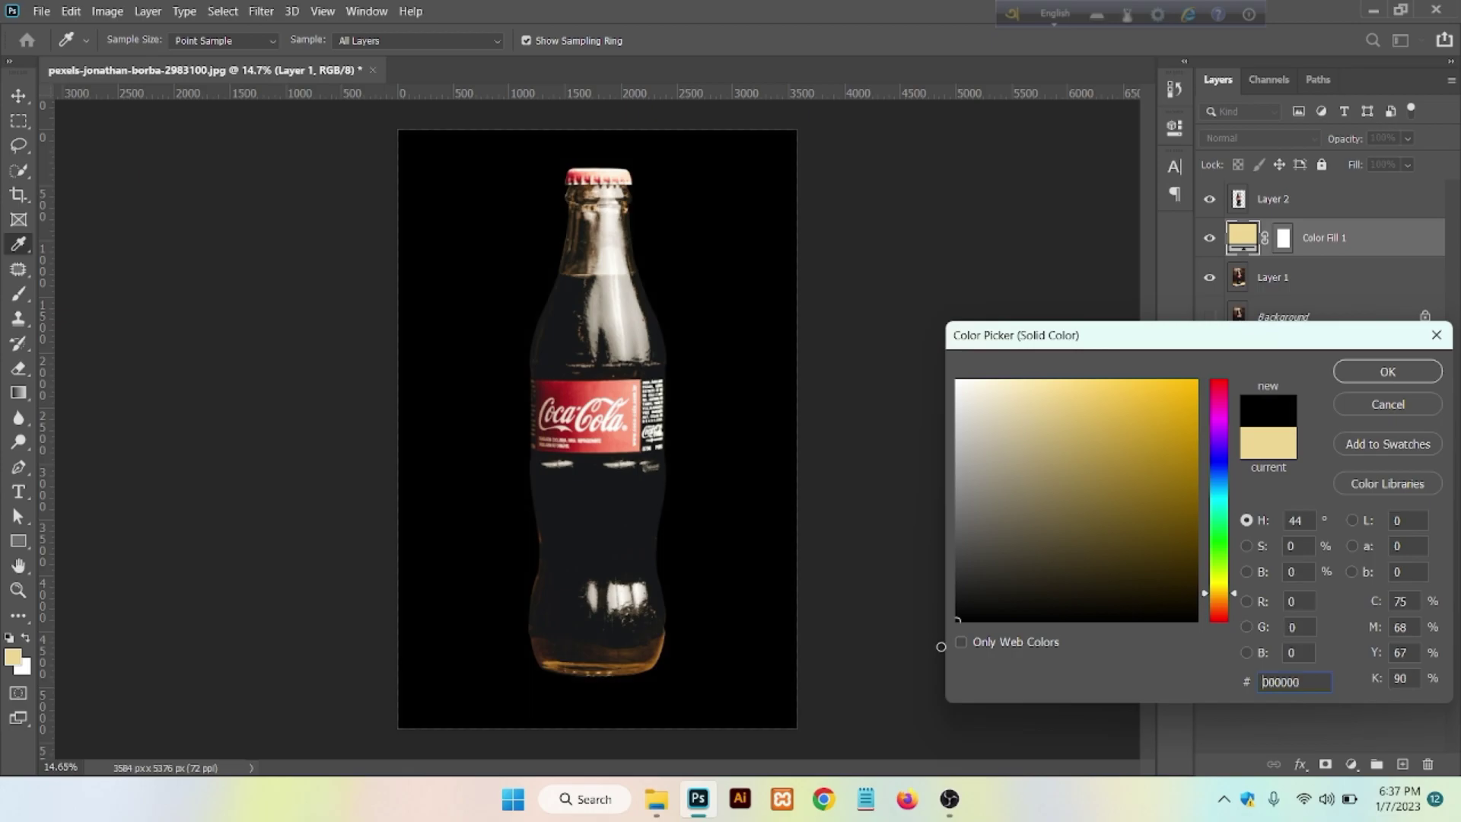
drag(960, 558, 986, 466)
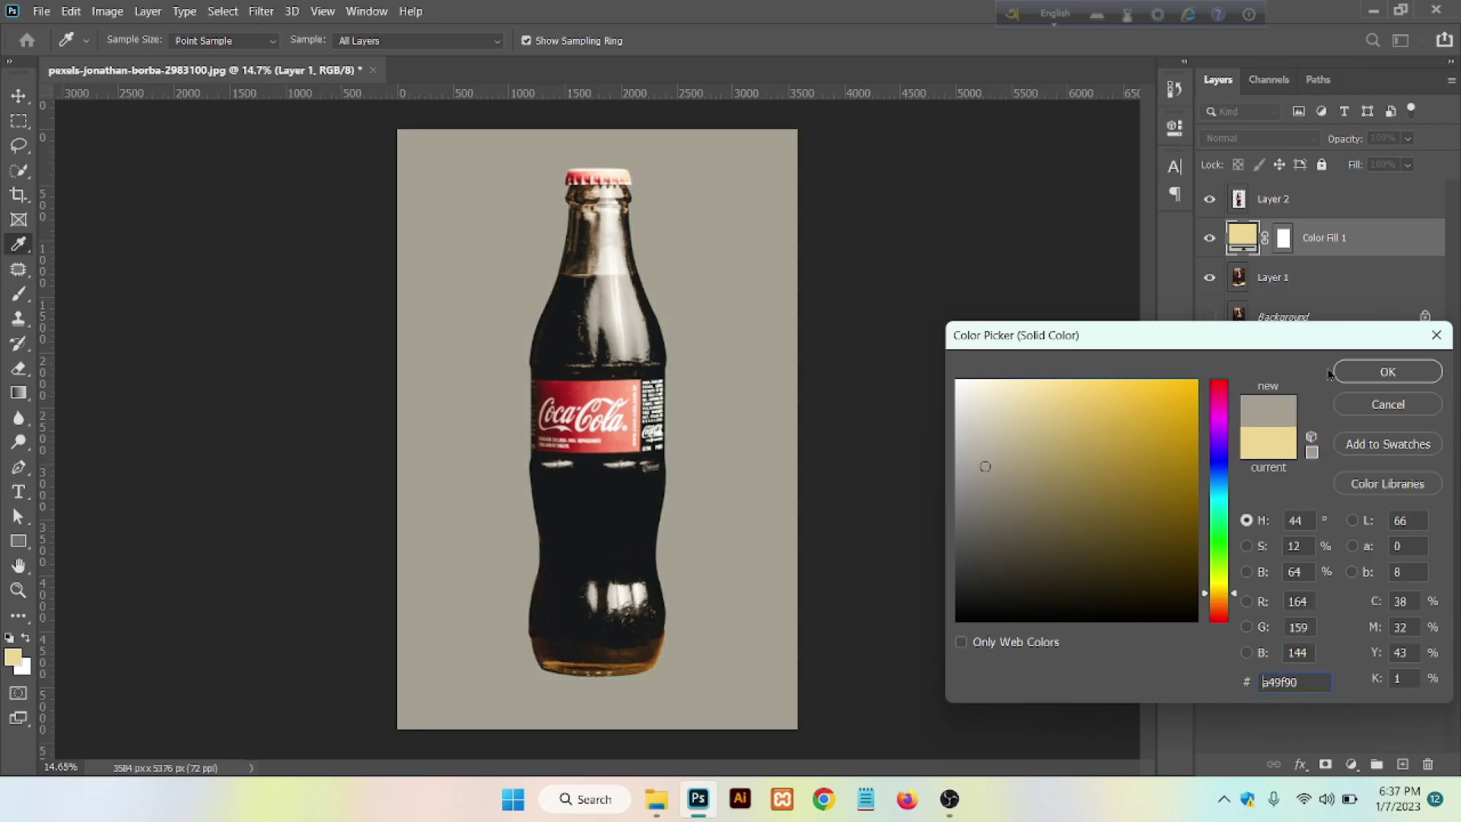
click(1387, 371)
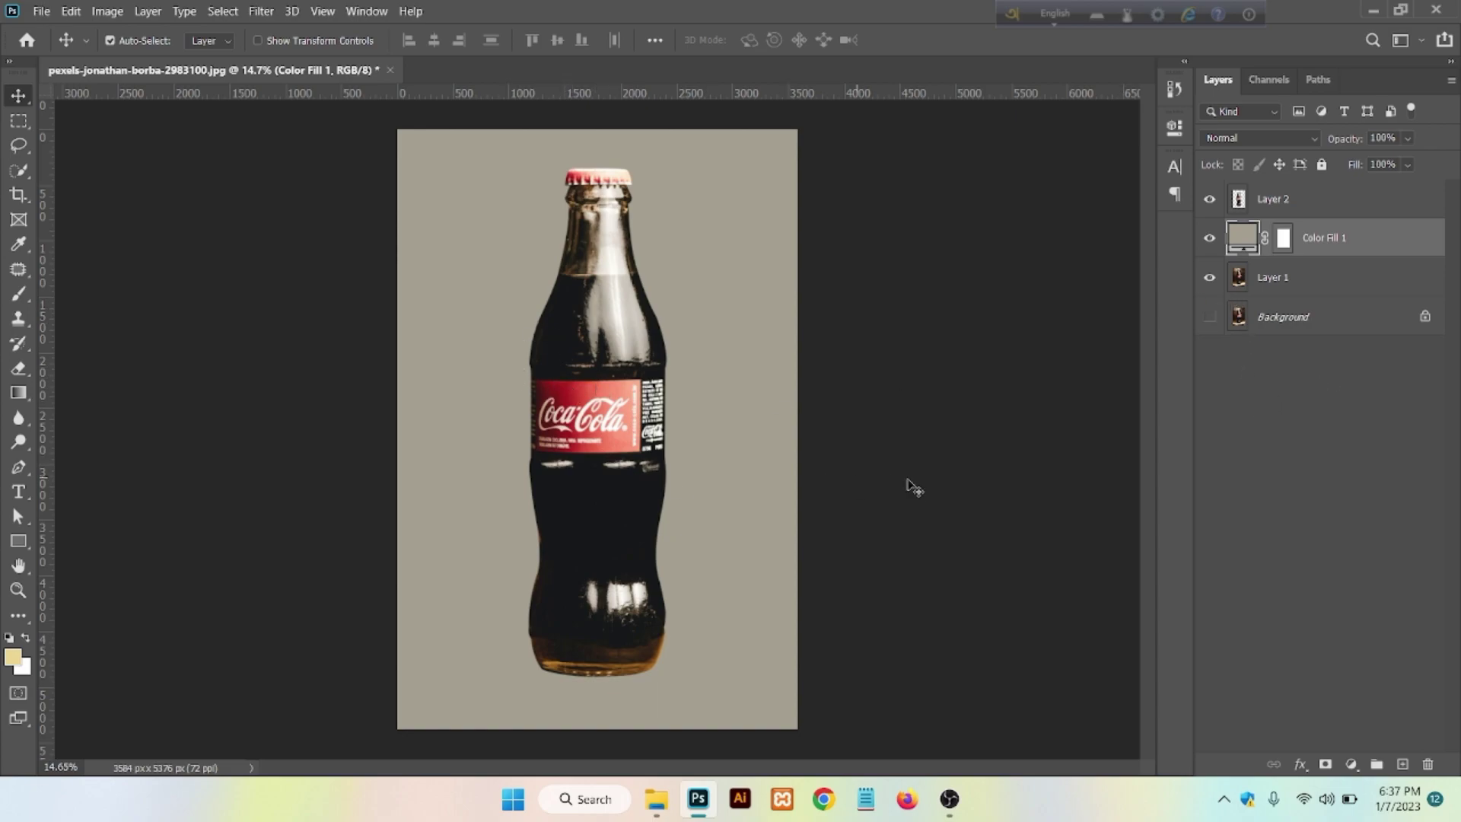
- Compare the cutout with the color fill shown and hidden, and inspect the bottle's edges up close
click(1208, 239)
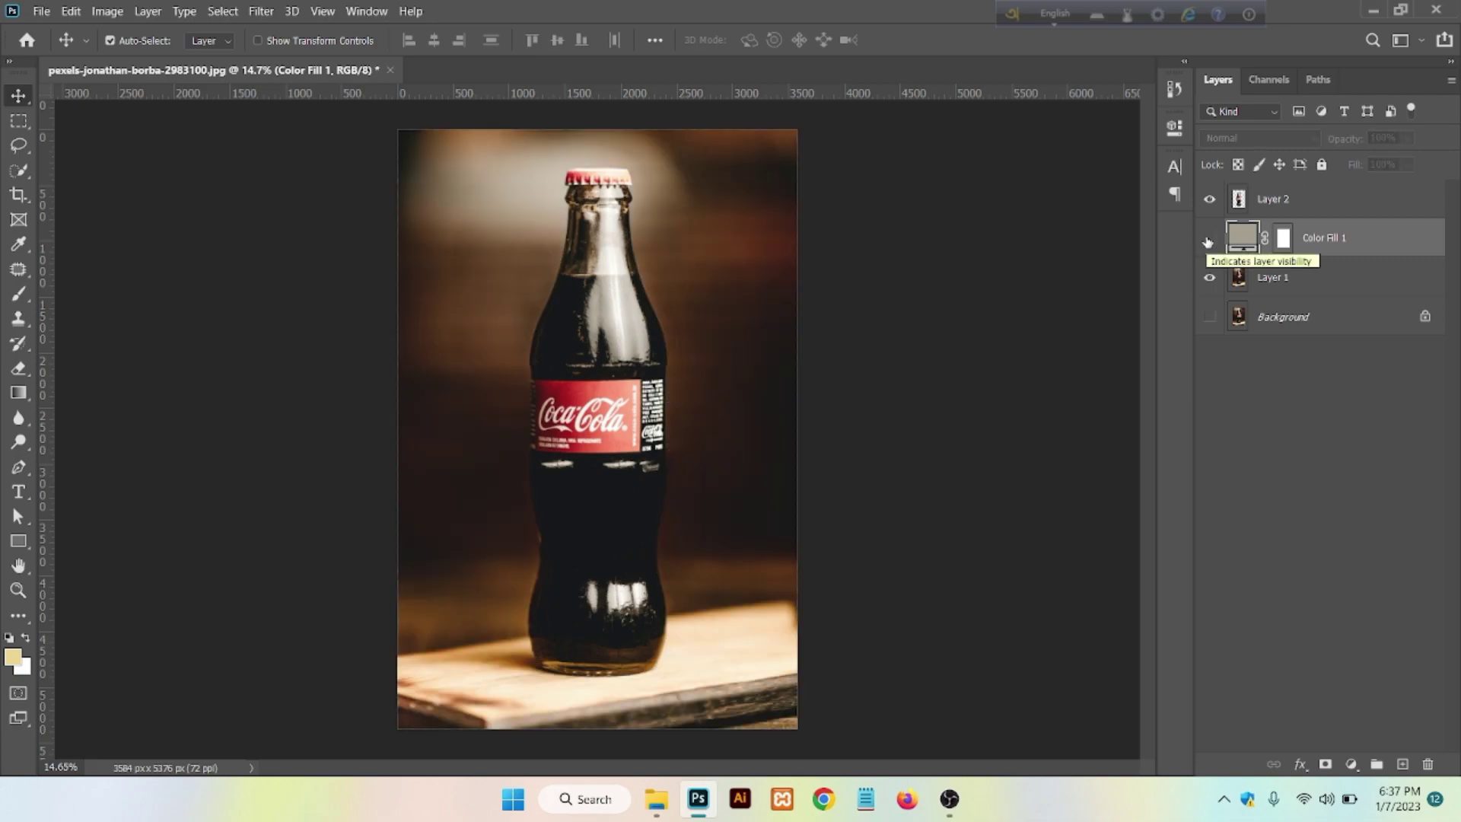
click(1208, 240)
click(1208, 239)
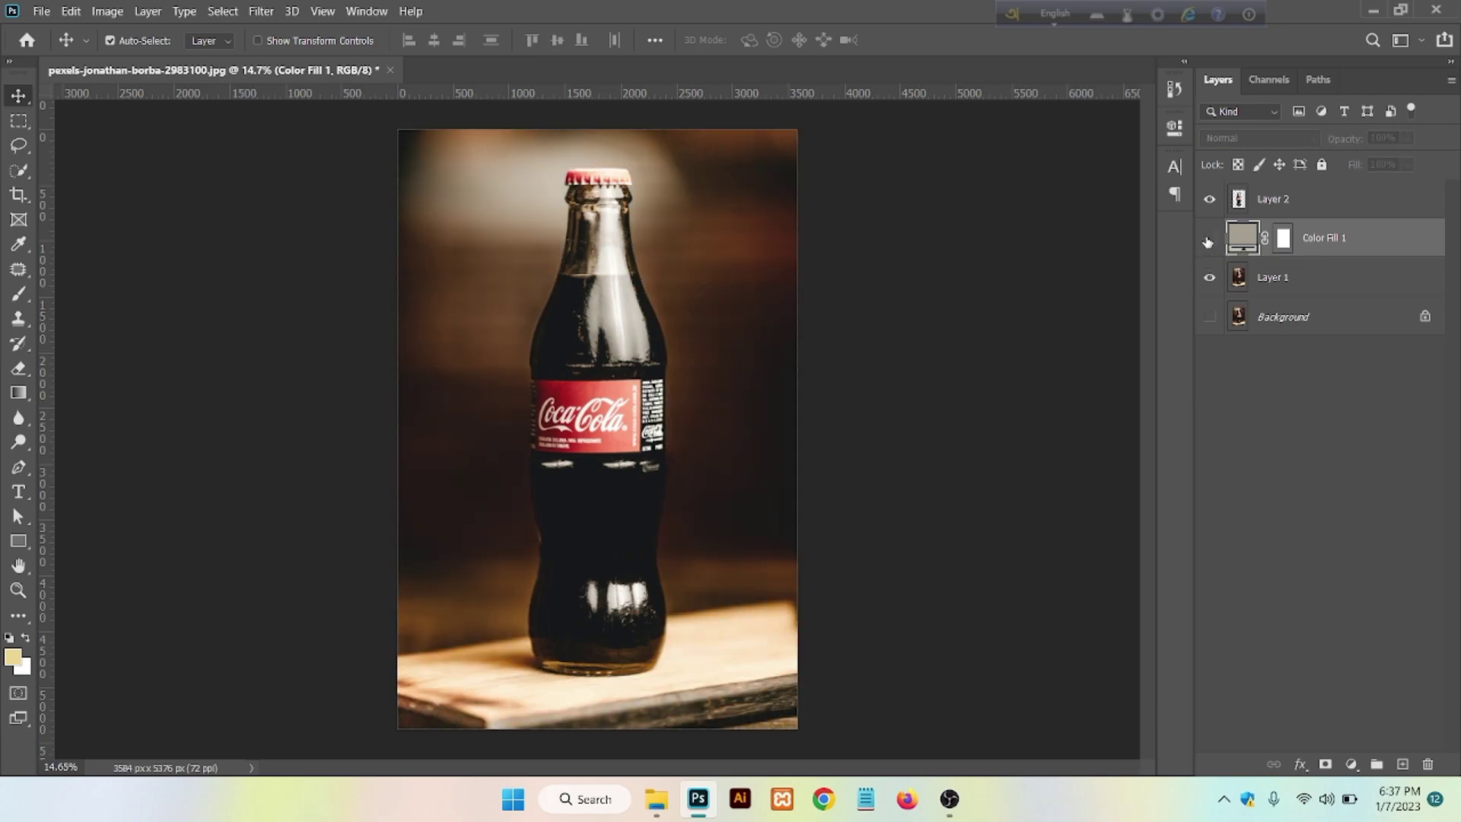
click(1208, 240)
click(1208, 240)
click(1208, 239)
click(1208, 241)
click(1209, 241)
alt+scroll(589, 505, up, 3)
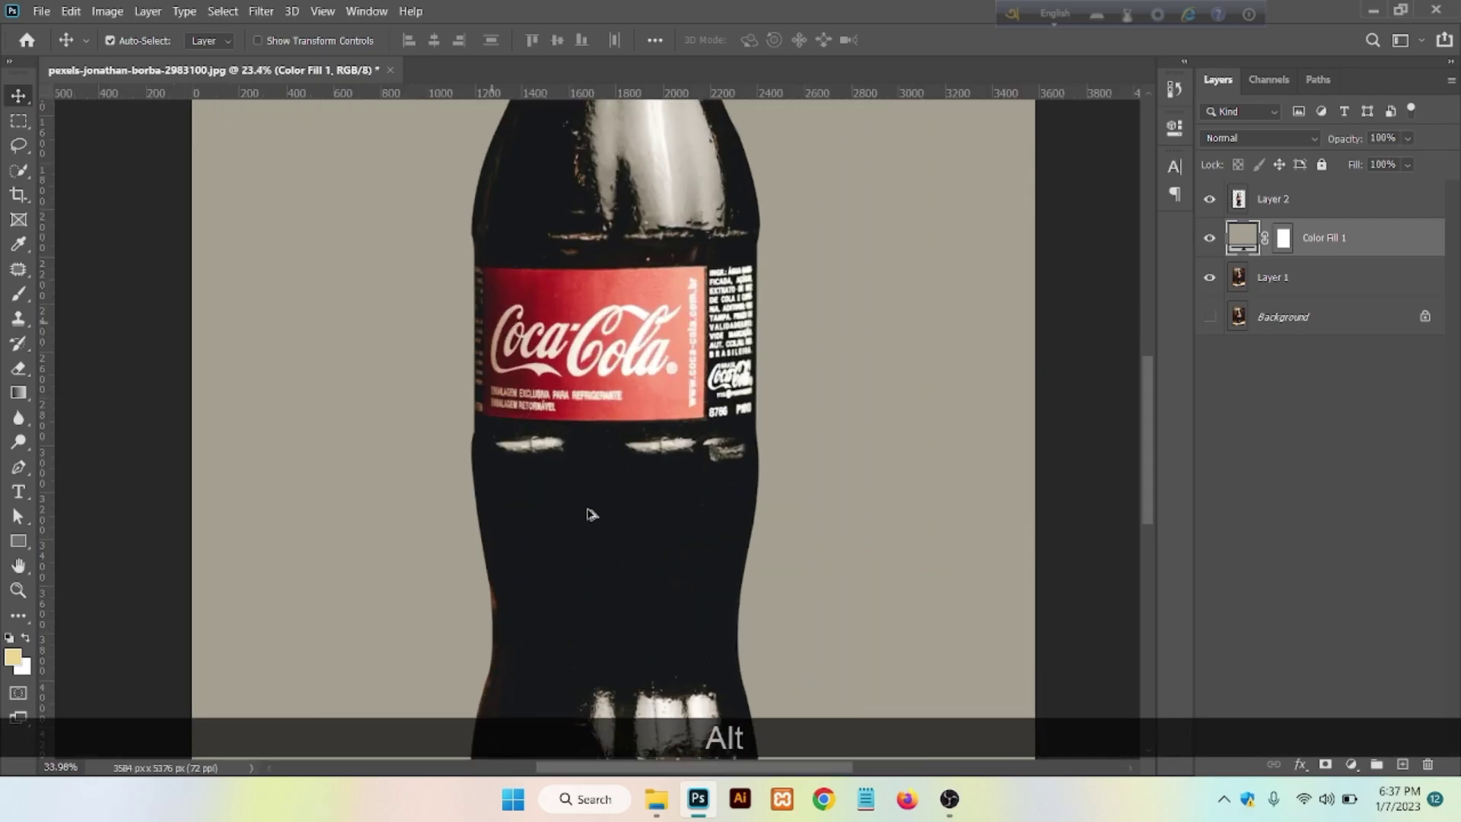
alt+scroll(592, 514, up, 3)
drag(554, 586, 552, 195)
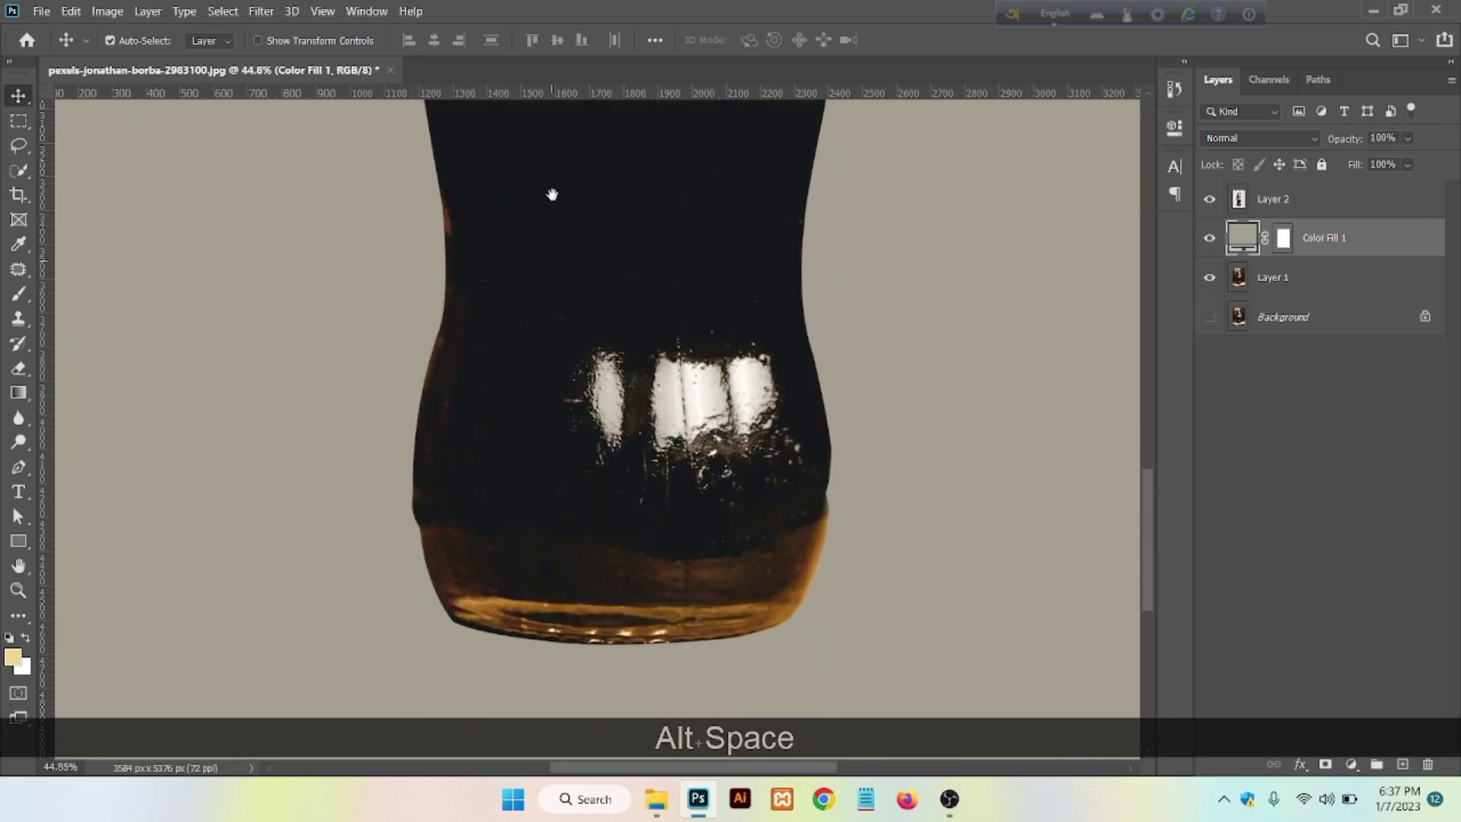
alt+scroll(577, 262, down, 4)
drag(583, 275, 561, 532)
alt+scroll(563, 534, down, 1)
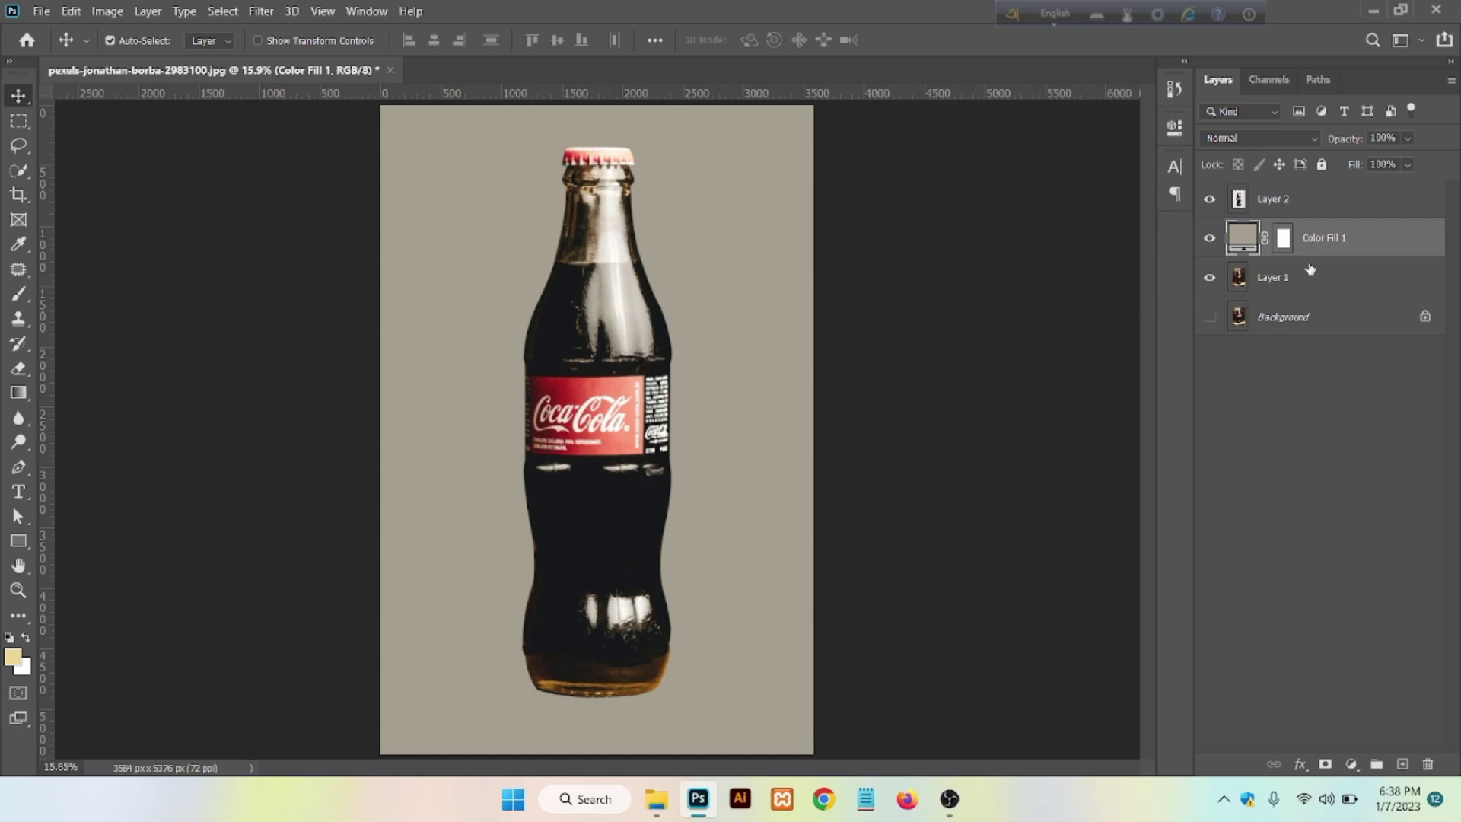
- Undo the color fill, the copied bottle layer and the selection made from the path
key(ctrl+z)
key(ctrl+z)
key(ctrl+z)
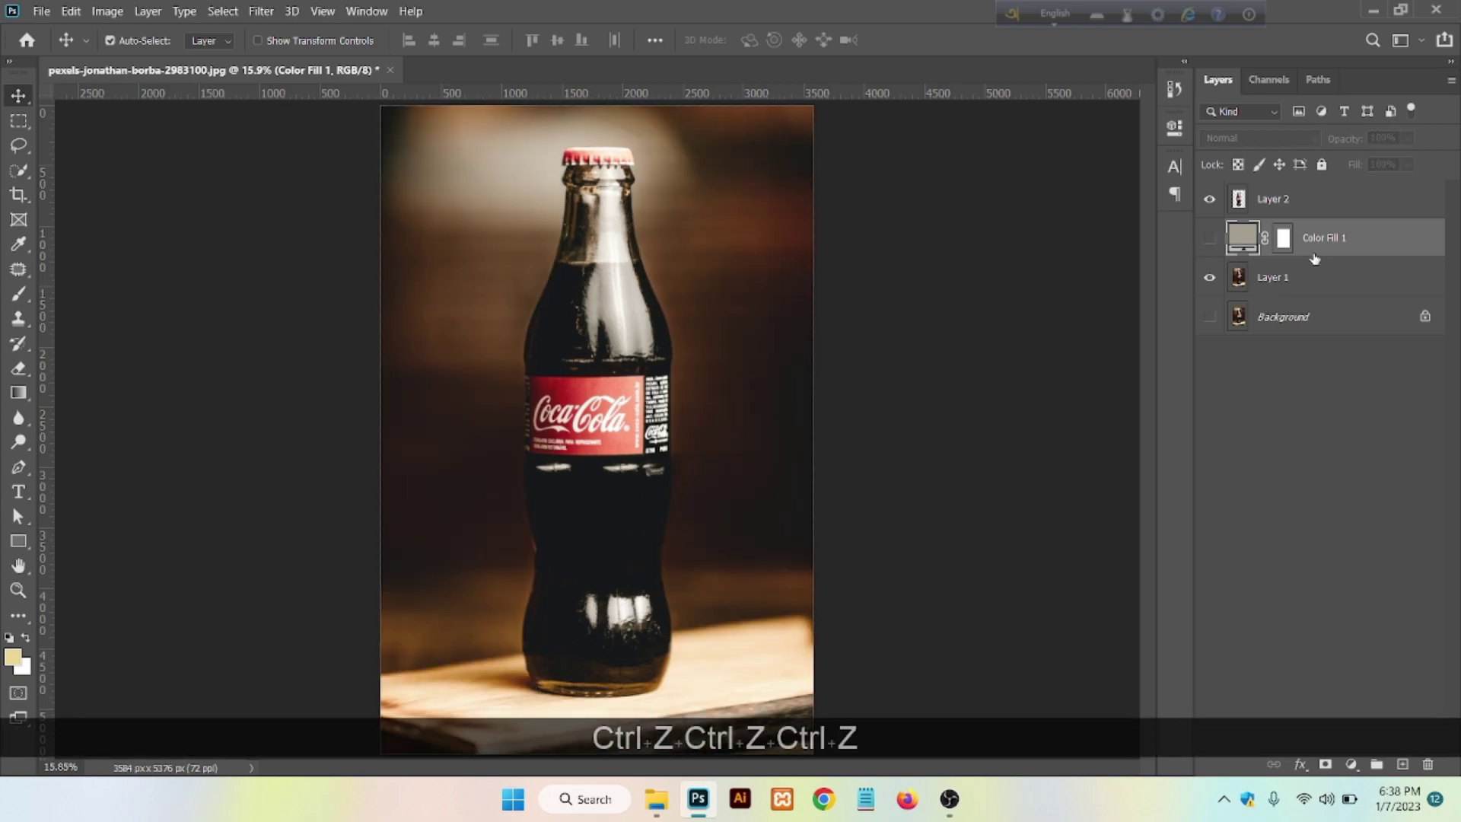
key(ctrl+z)
key(ctrl+z)
key(ctrl+z)
key(ctrl+z)
key(ctrl+z)
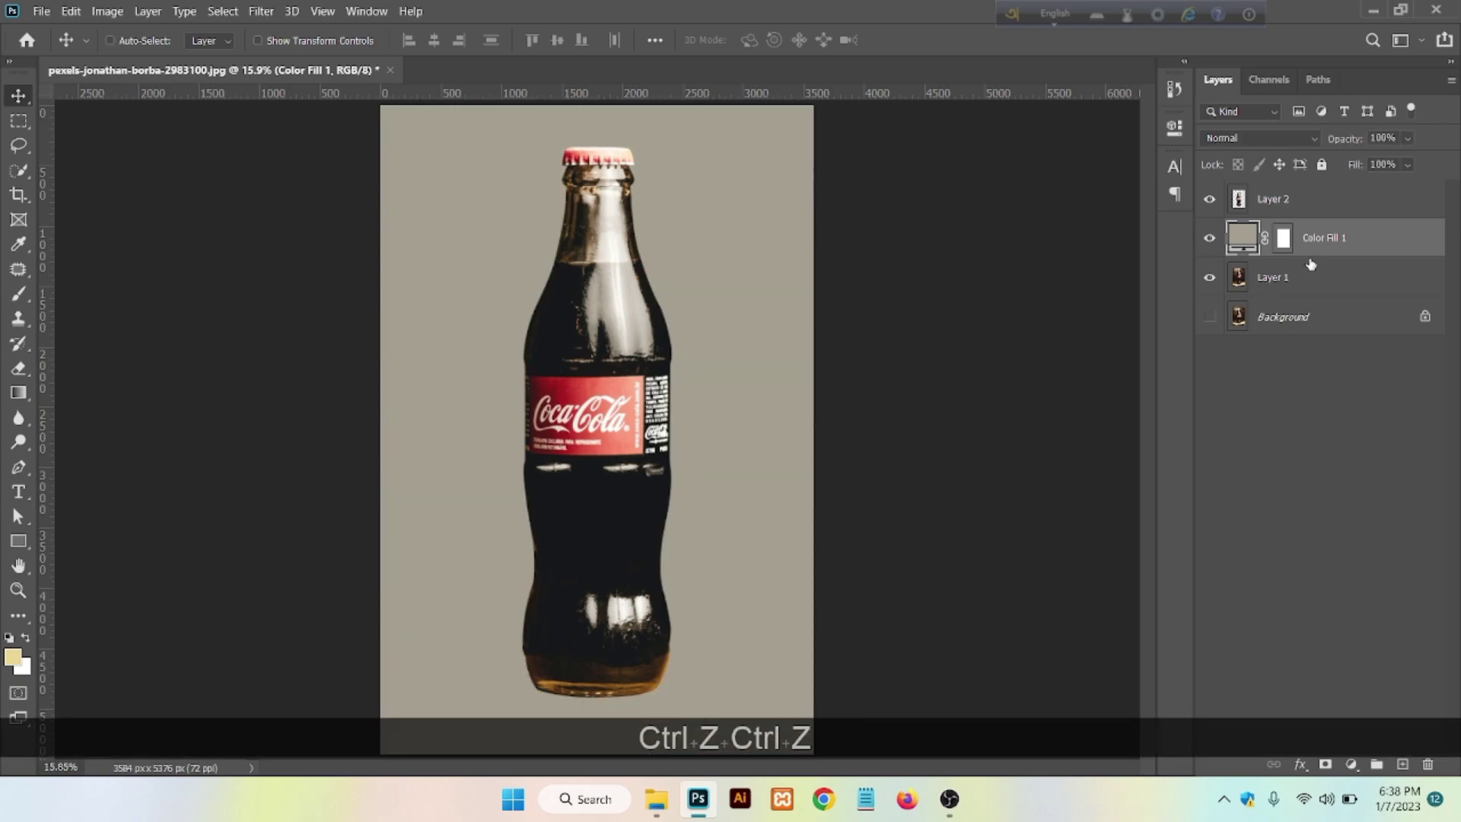
key(ctrl+z)
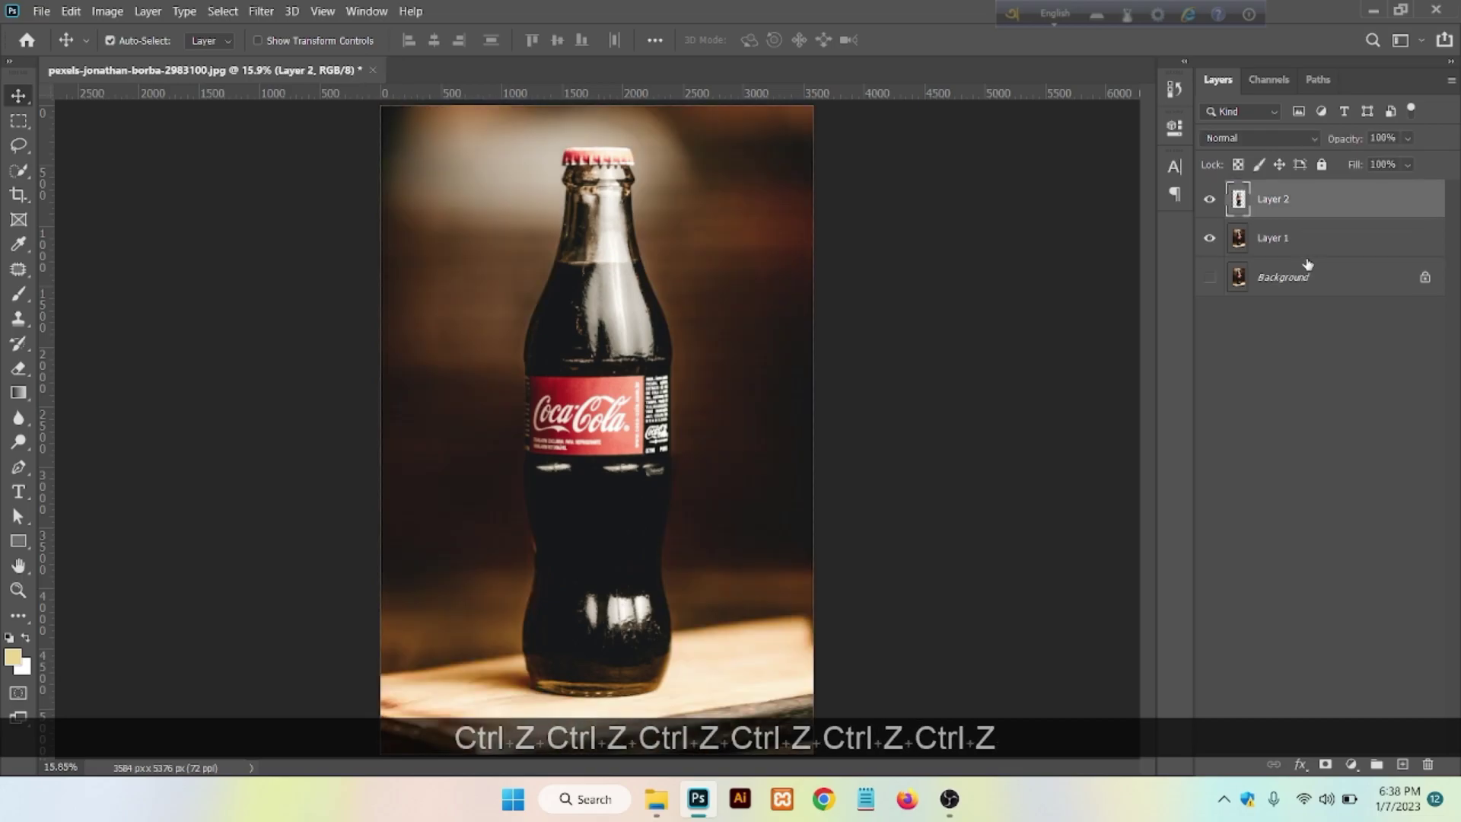
key(ctrl+z)
key(ctrl+z)
key(ctrl+z)
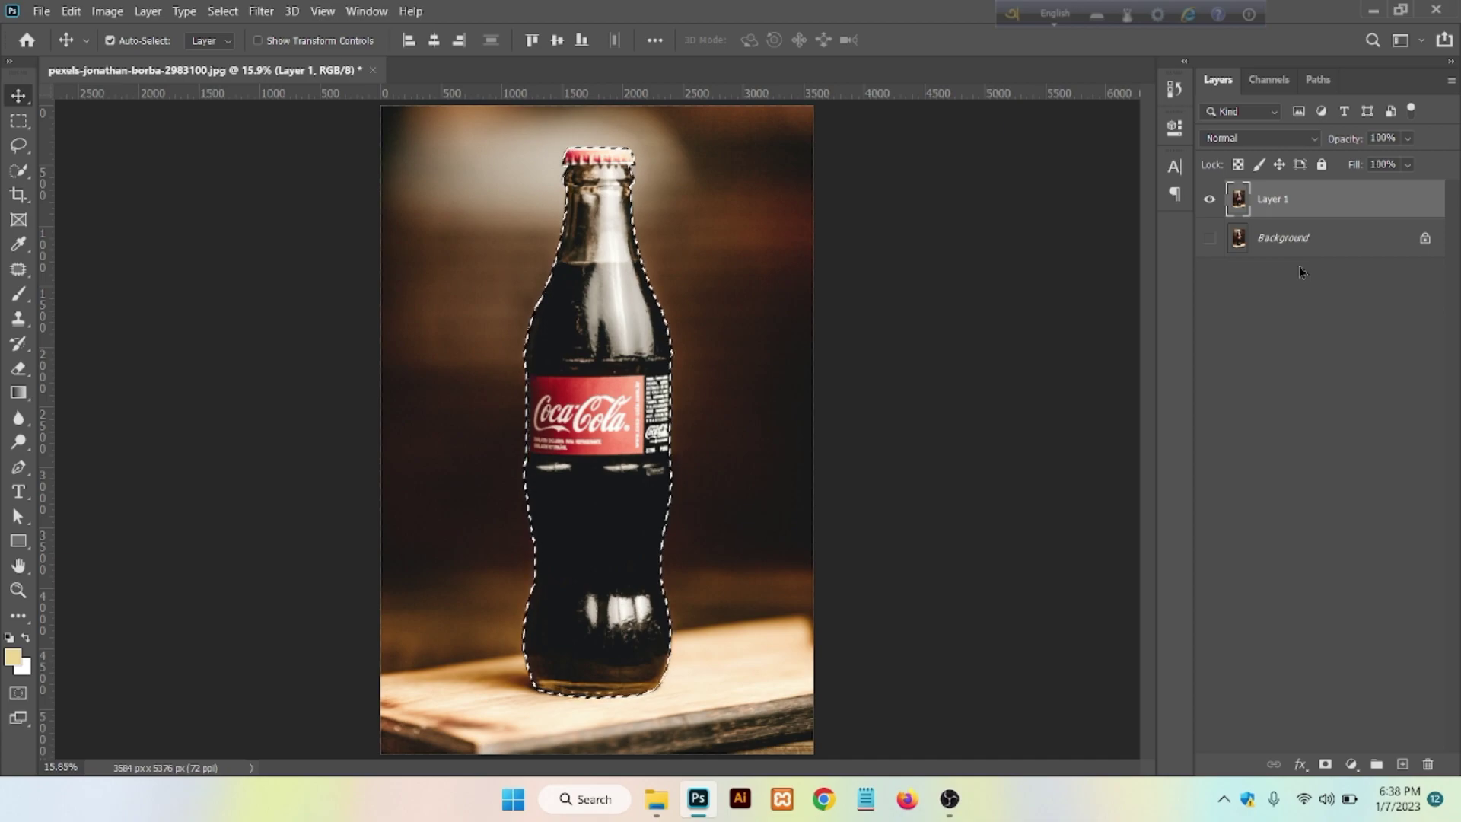
key(ctrl+z)
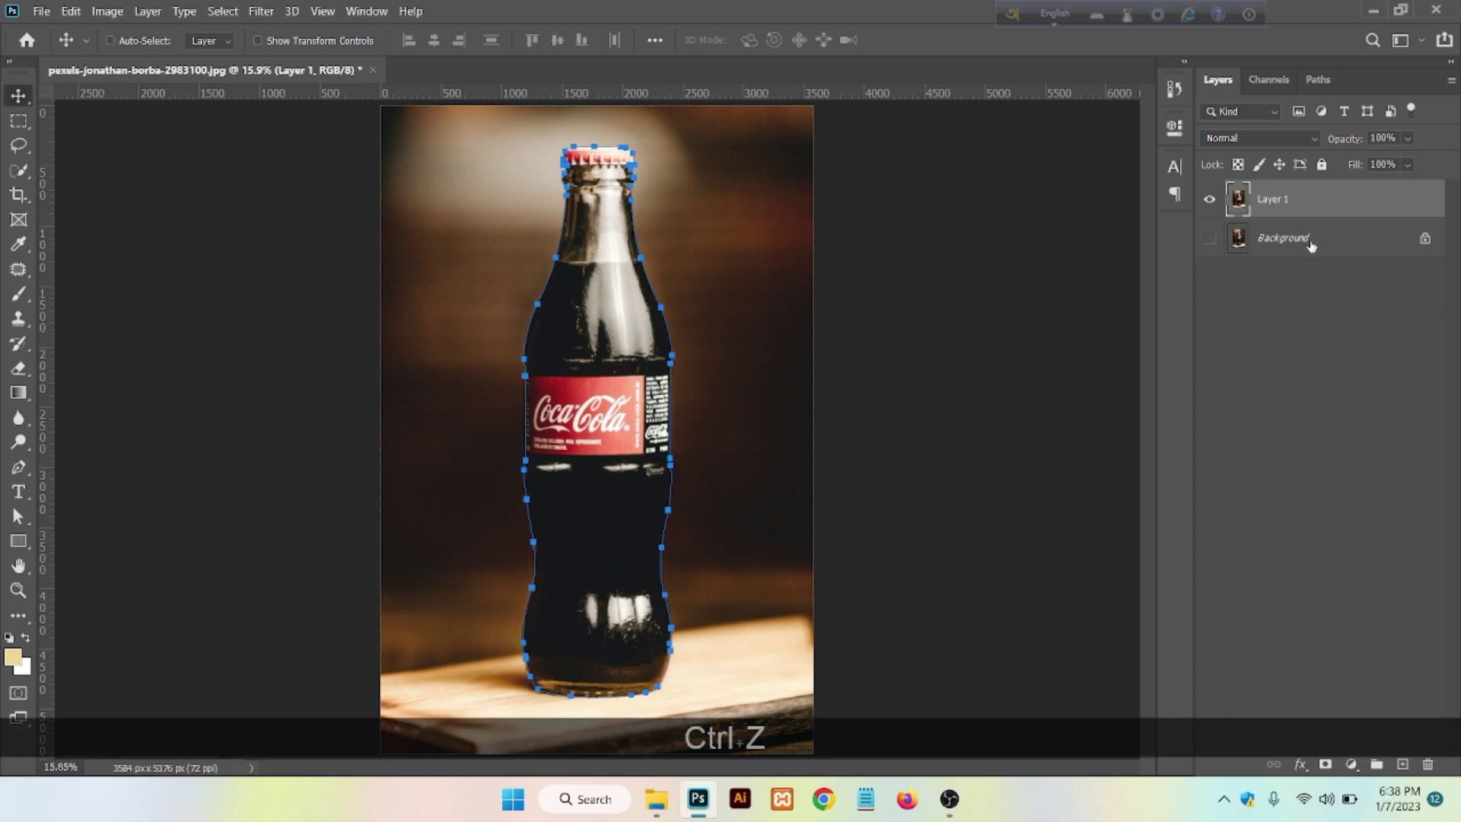
- Save a JPEG copy of the image, including the "cola" path, to the Downloads folder as "coca cola"
click(1314, 81)
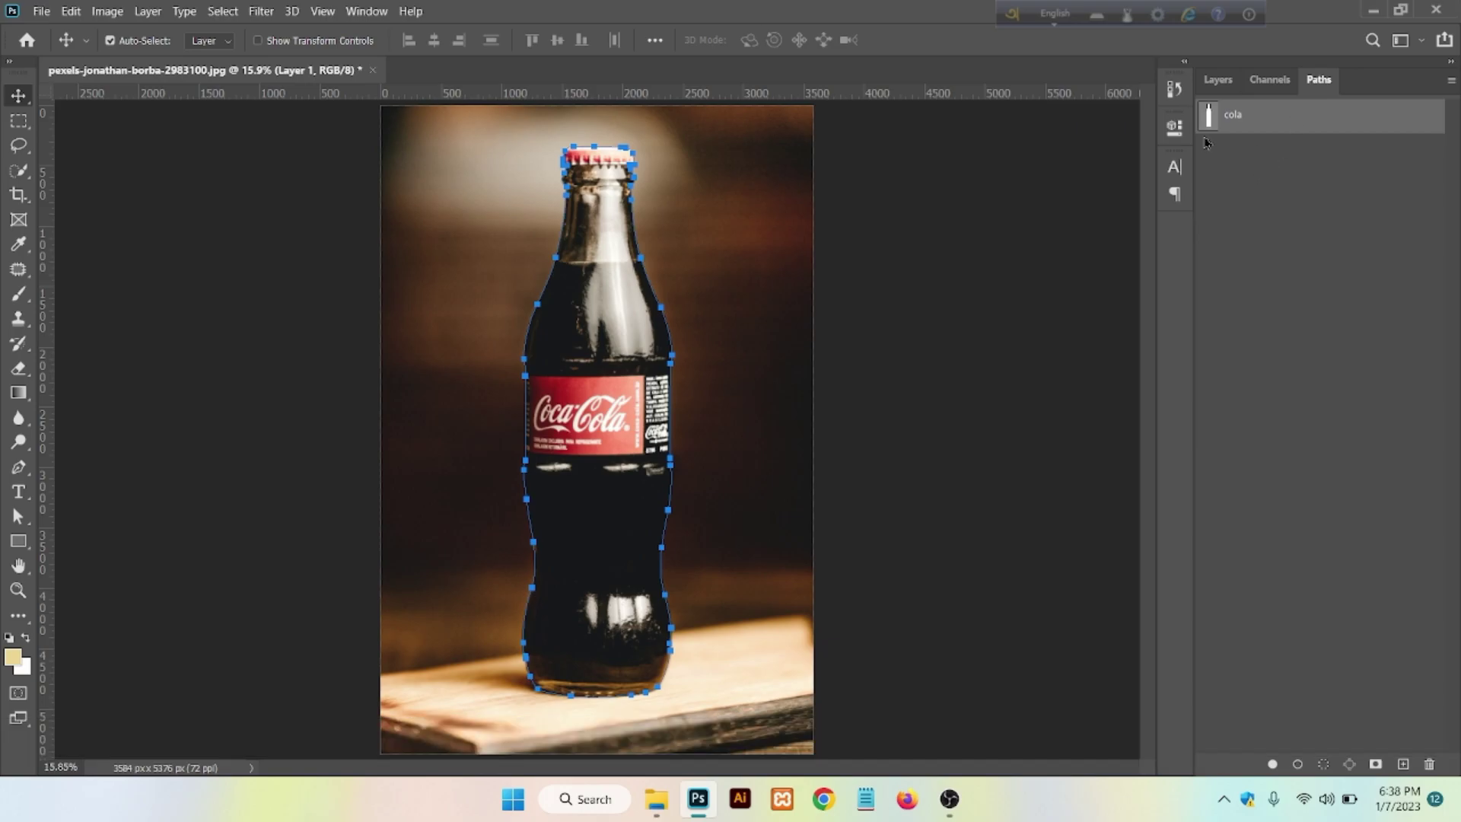
click(41, 11)
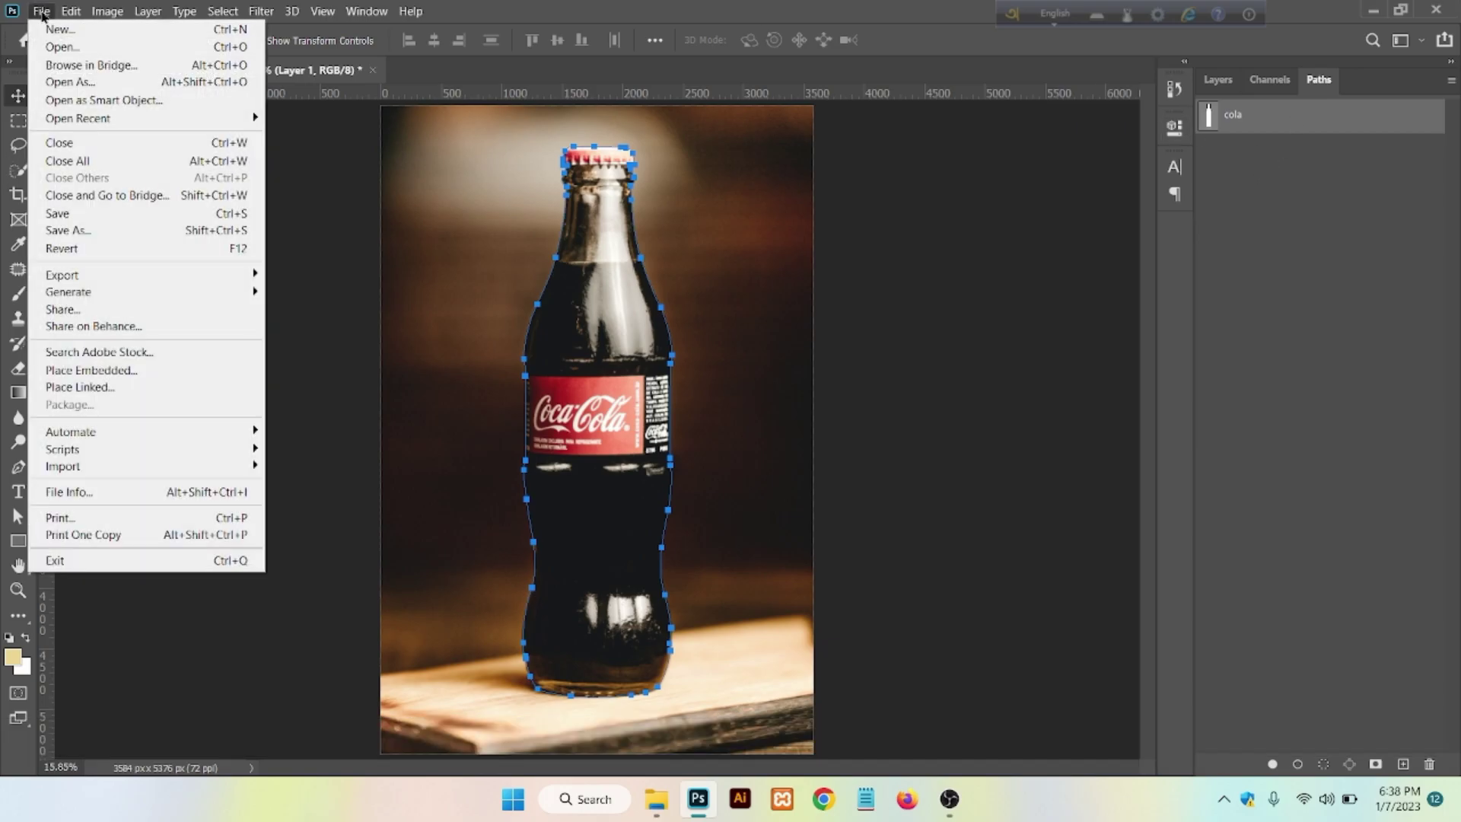
click(90, 228)
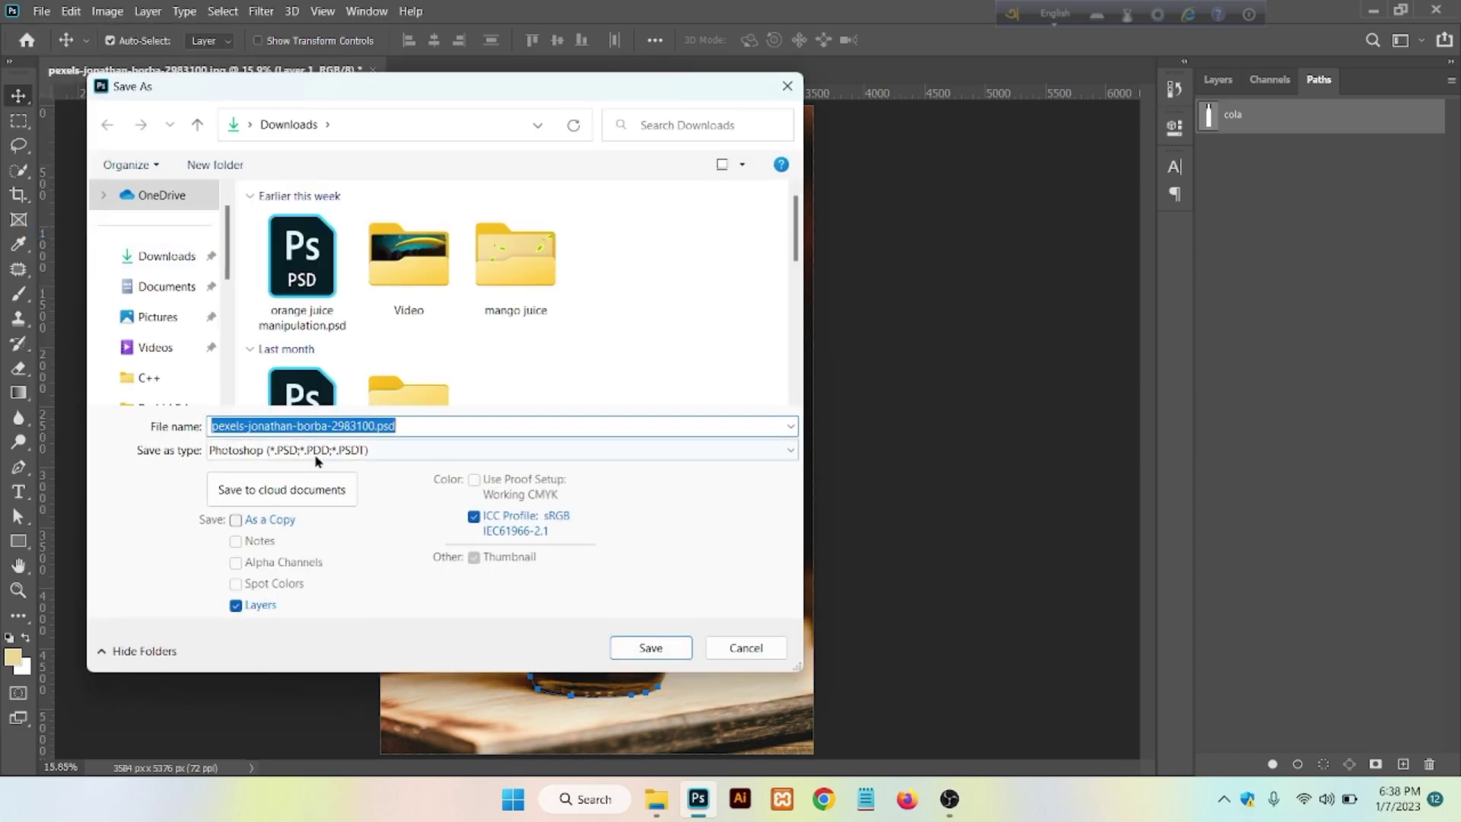
click(316, 452)
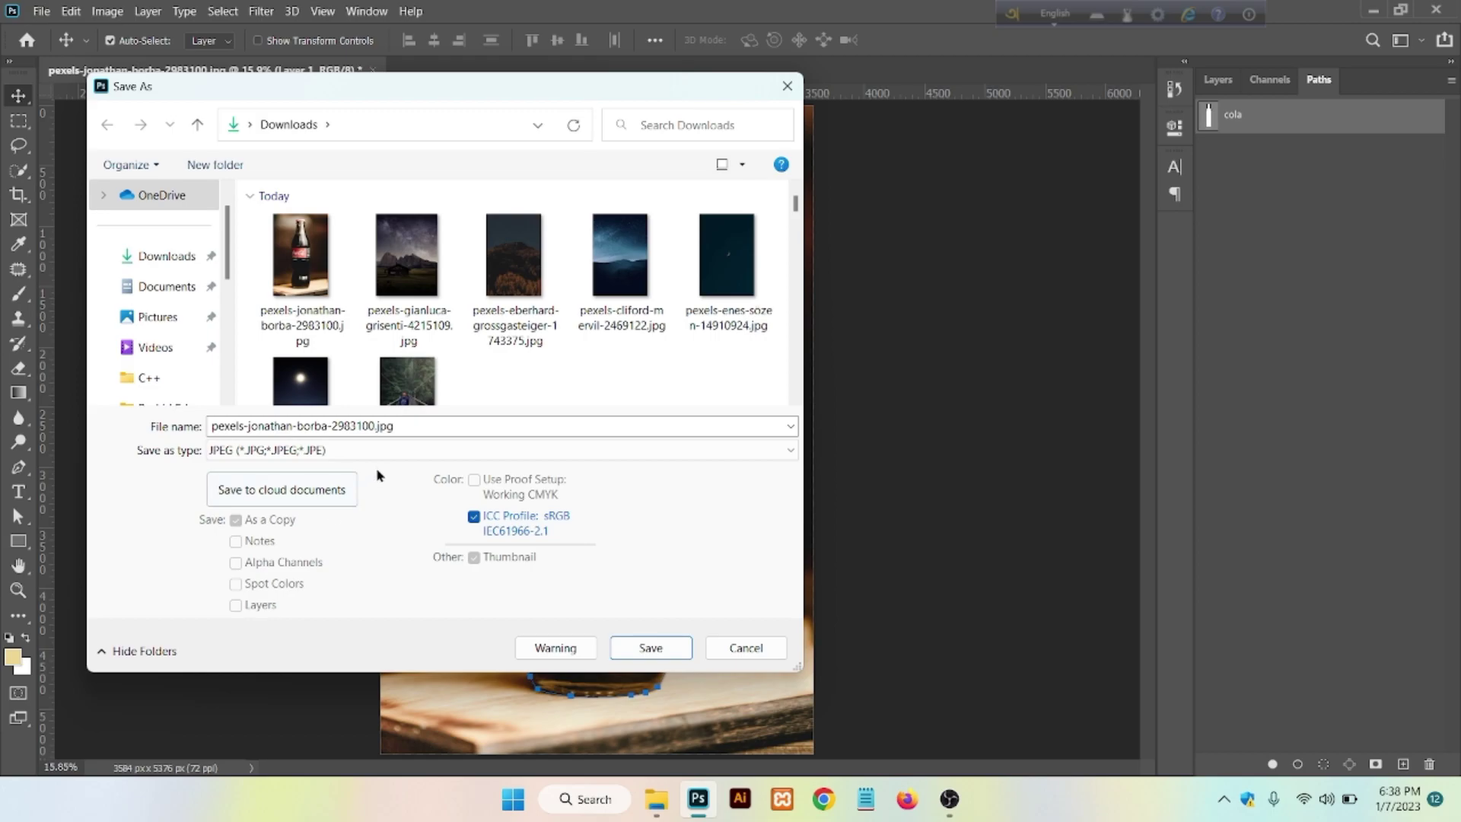
drag(395, 429, 207, 430)
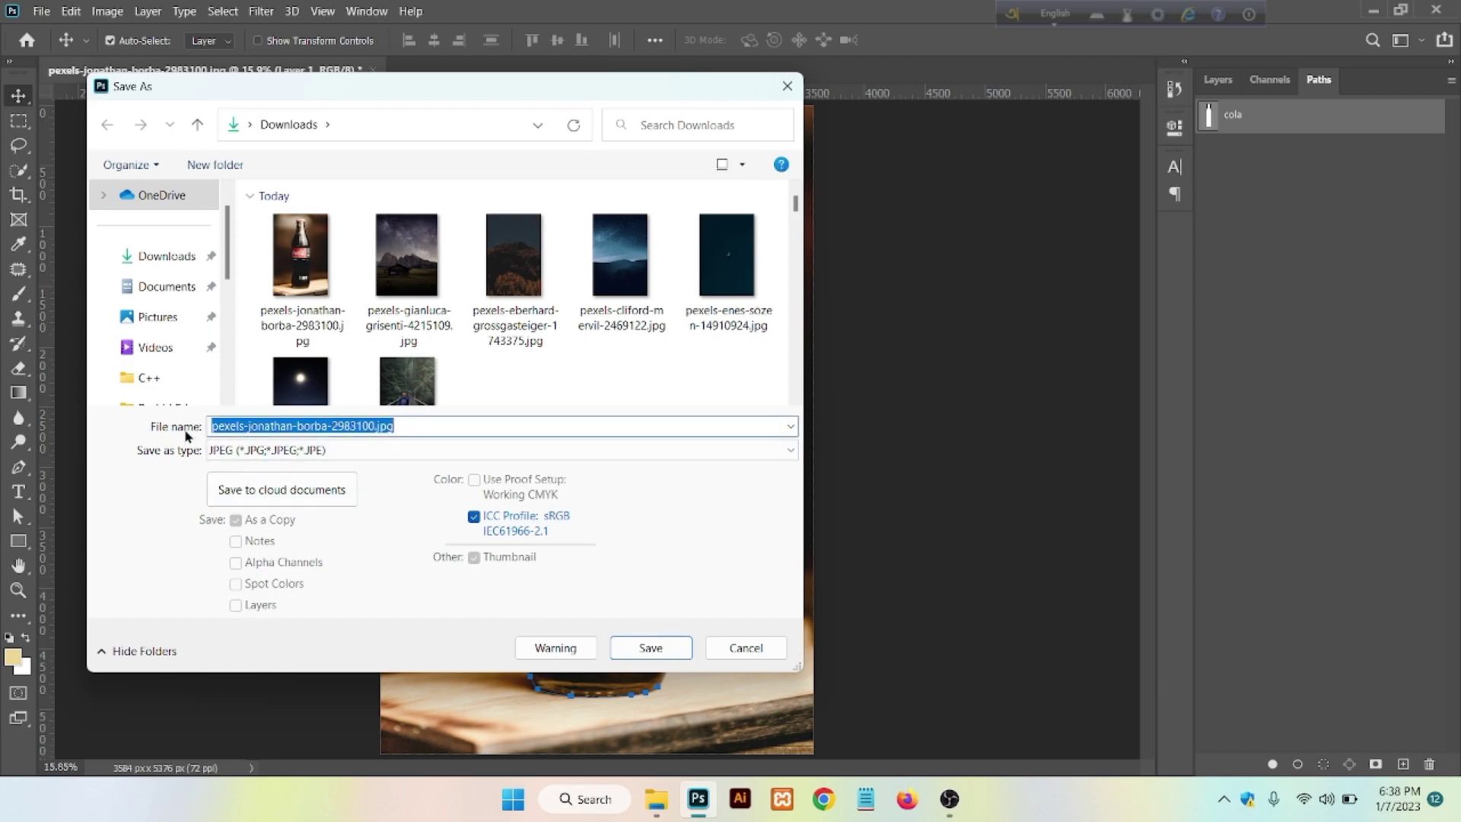
text(coca)
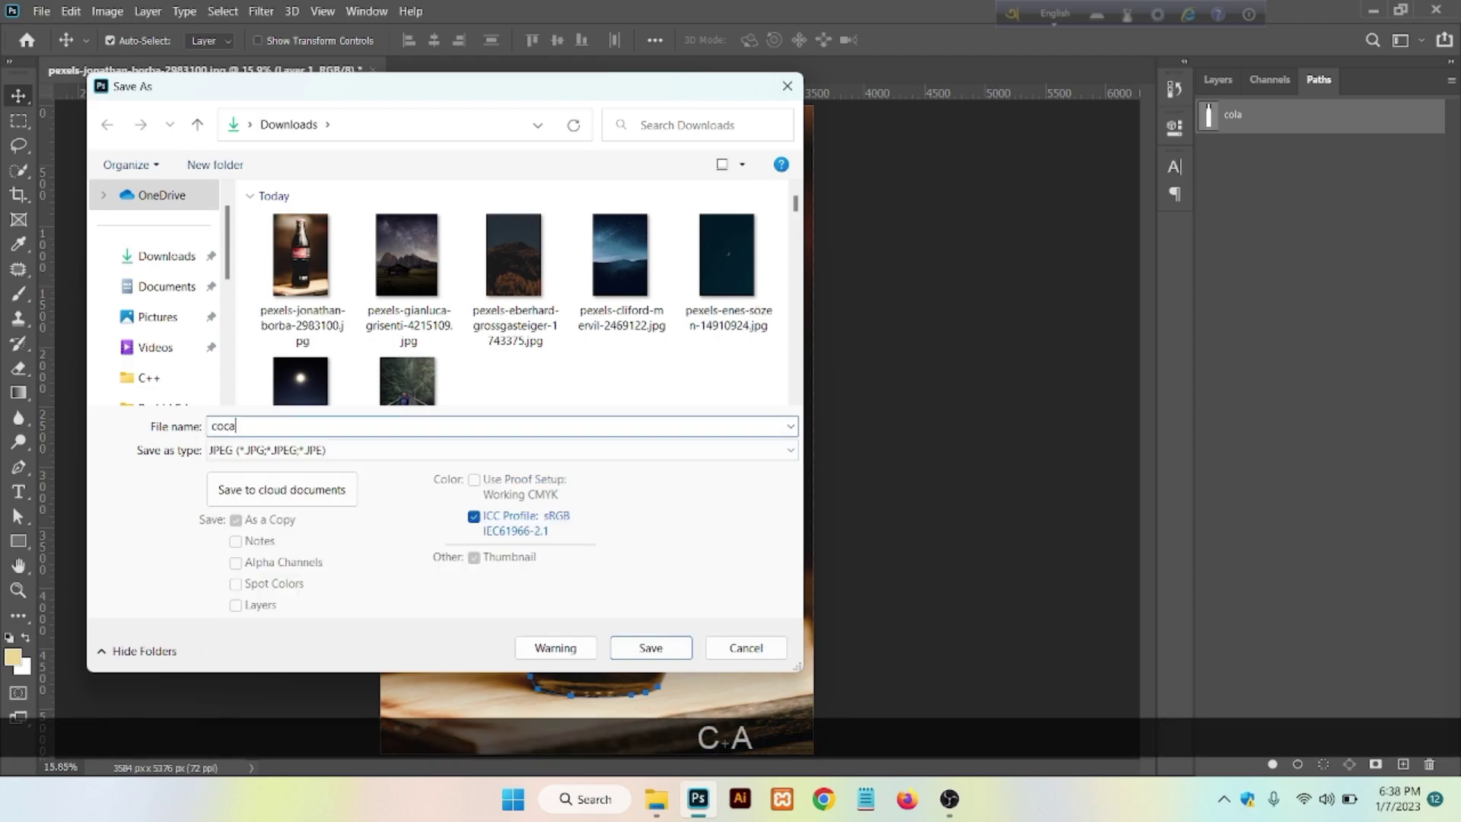
text( cola)
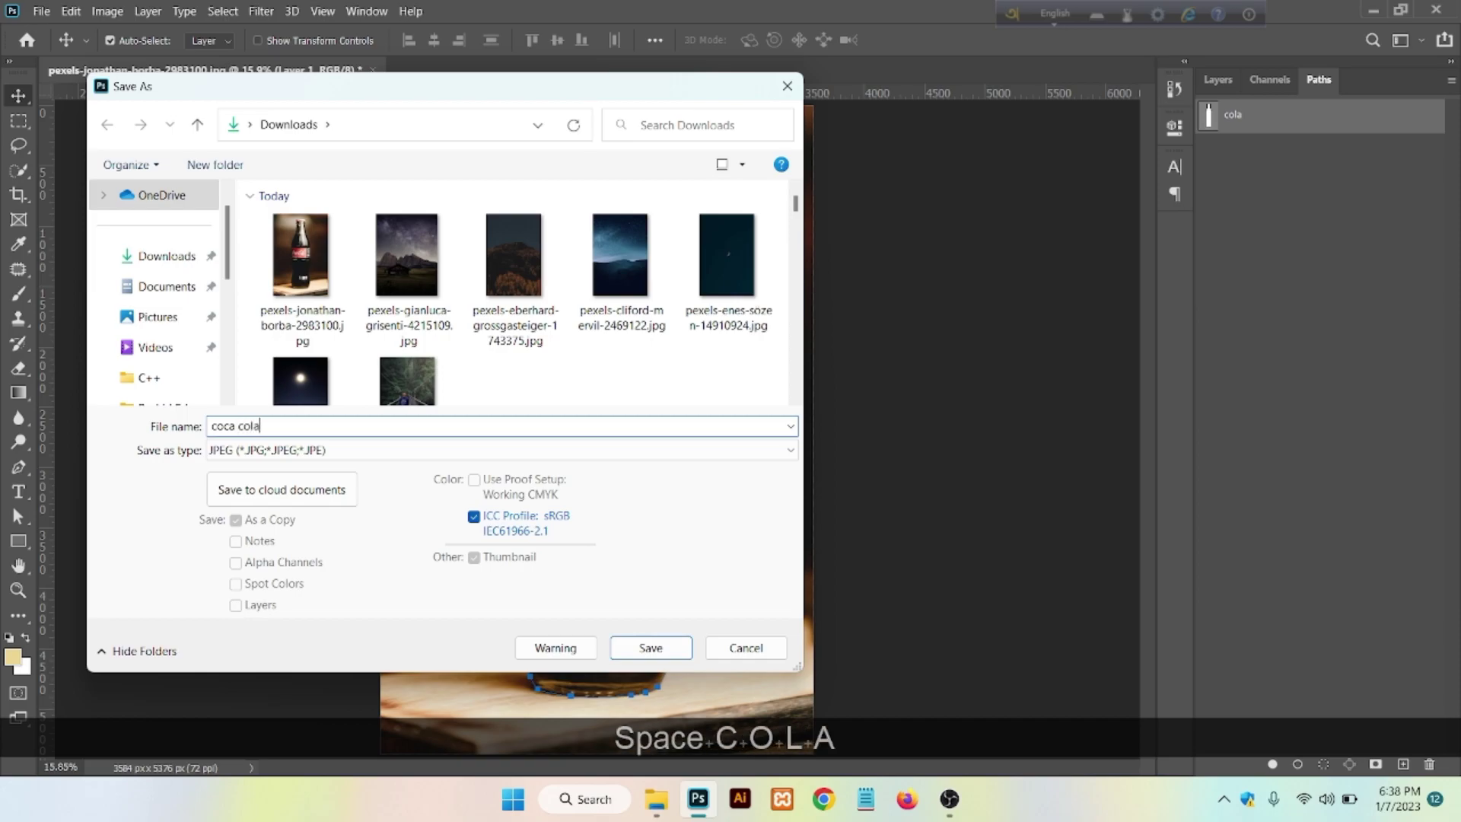
key(Return)
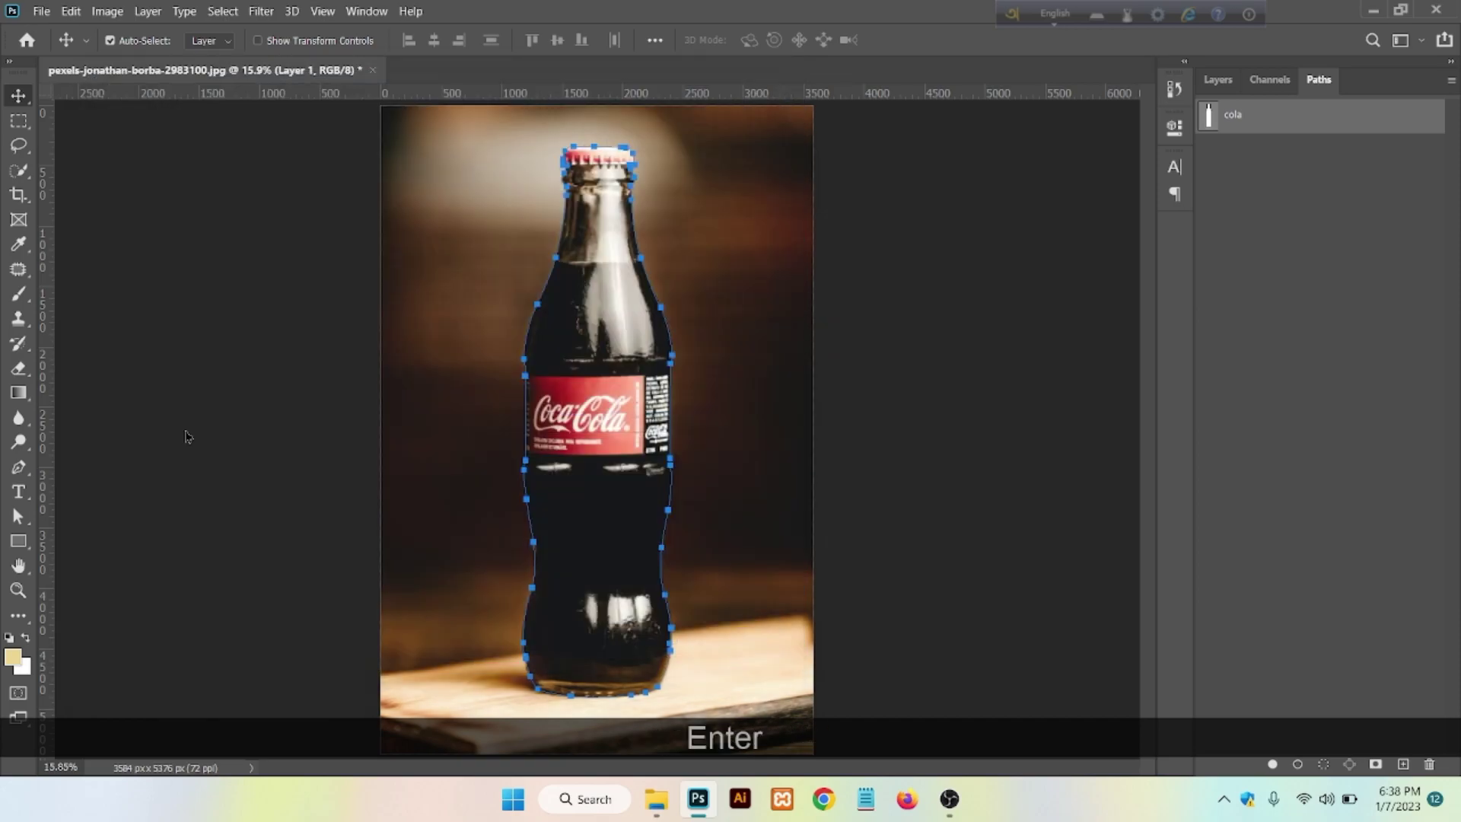
click(859, 181)
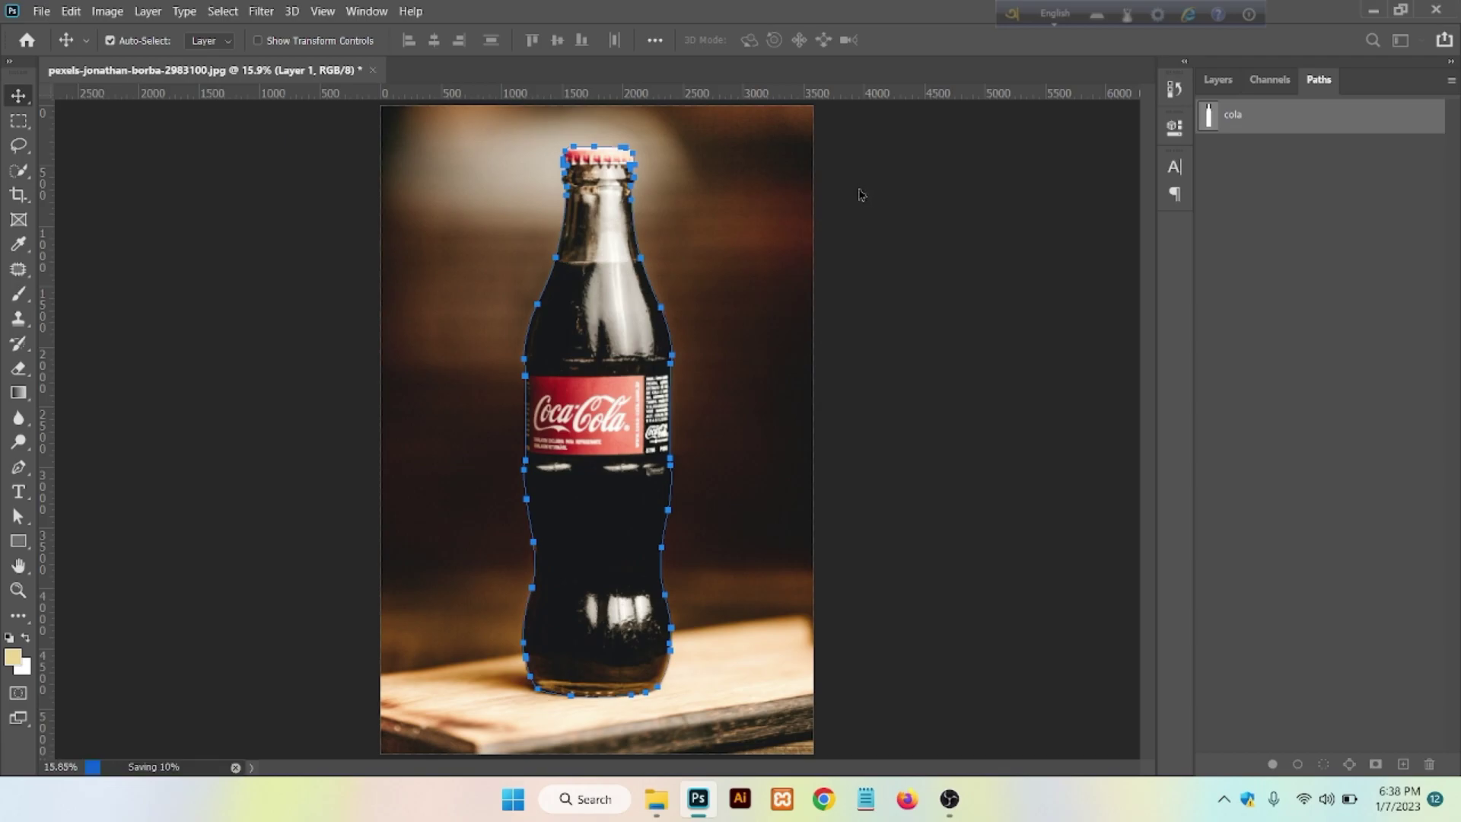
- Switch to File Explorer and open coca cola.jpg from the Downloads folder as a separate document in Photoshop
click(660, 801)
click(156, 301)
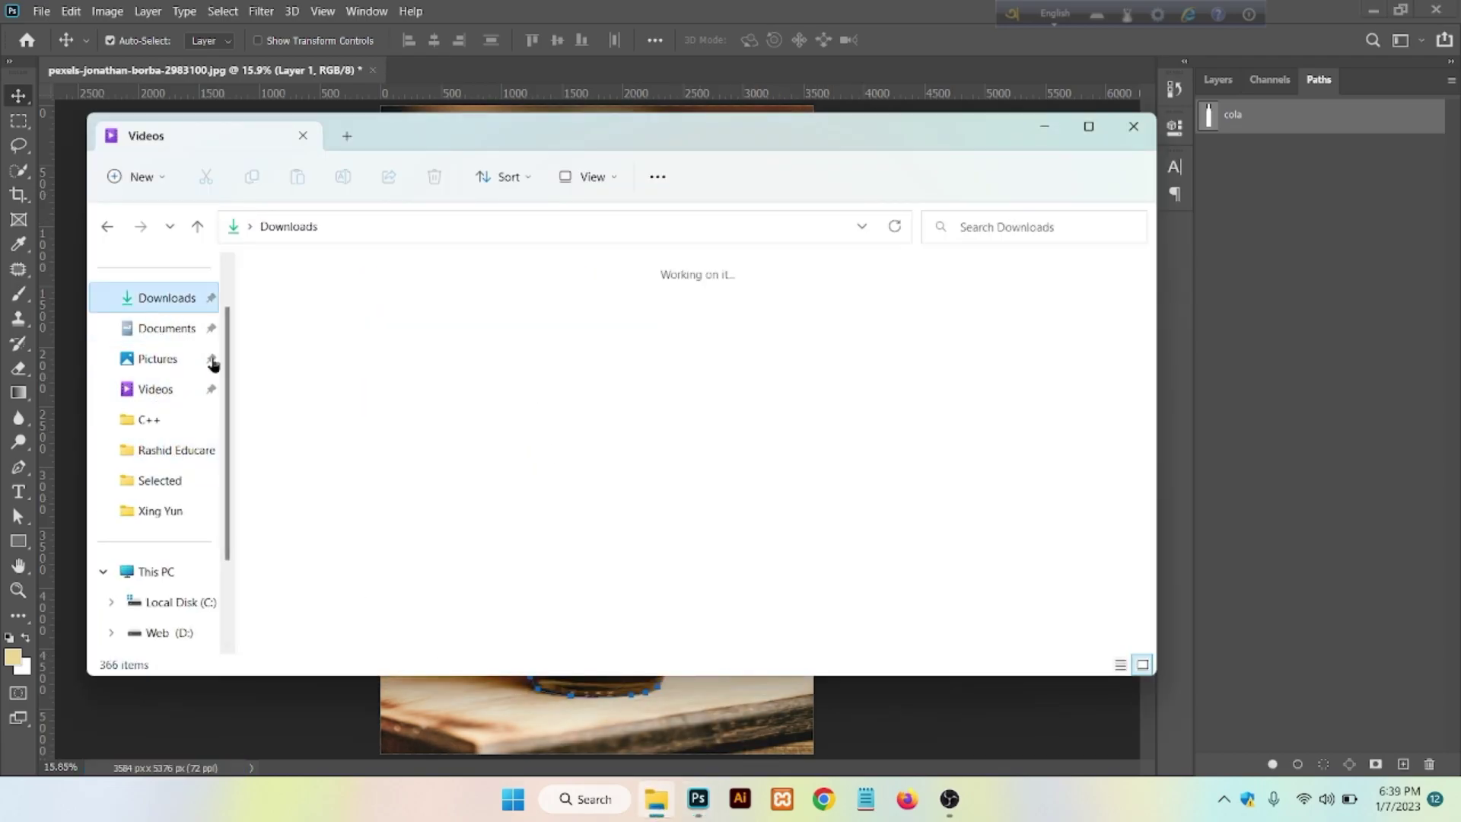
drag(313, 365, 482, 71)
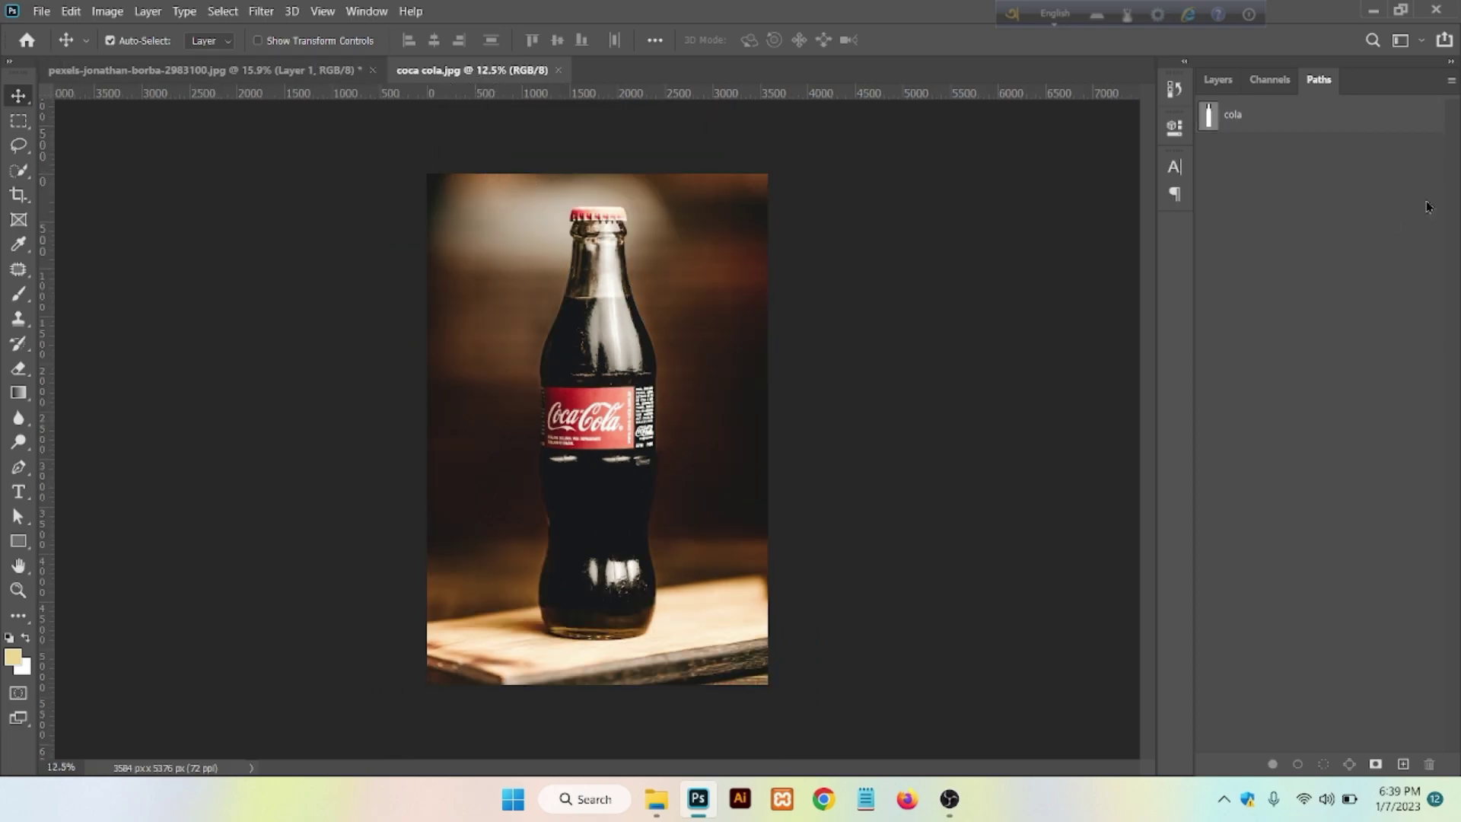
- Check the layers of coca cola.jpg and load its saved "cola" path as a selection
click(1218, 80)
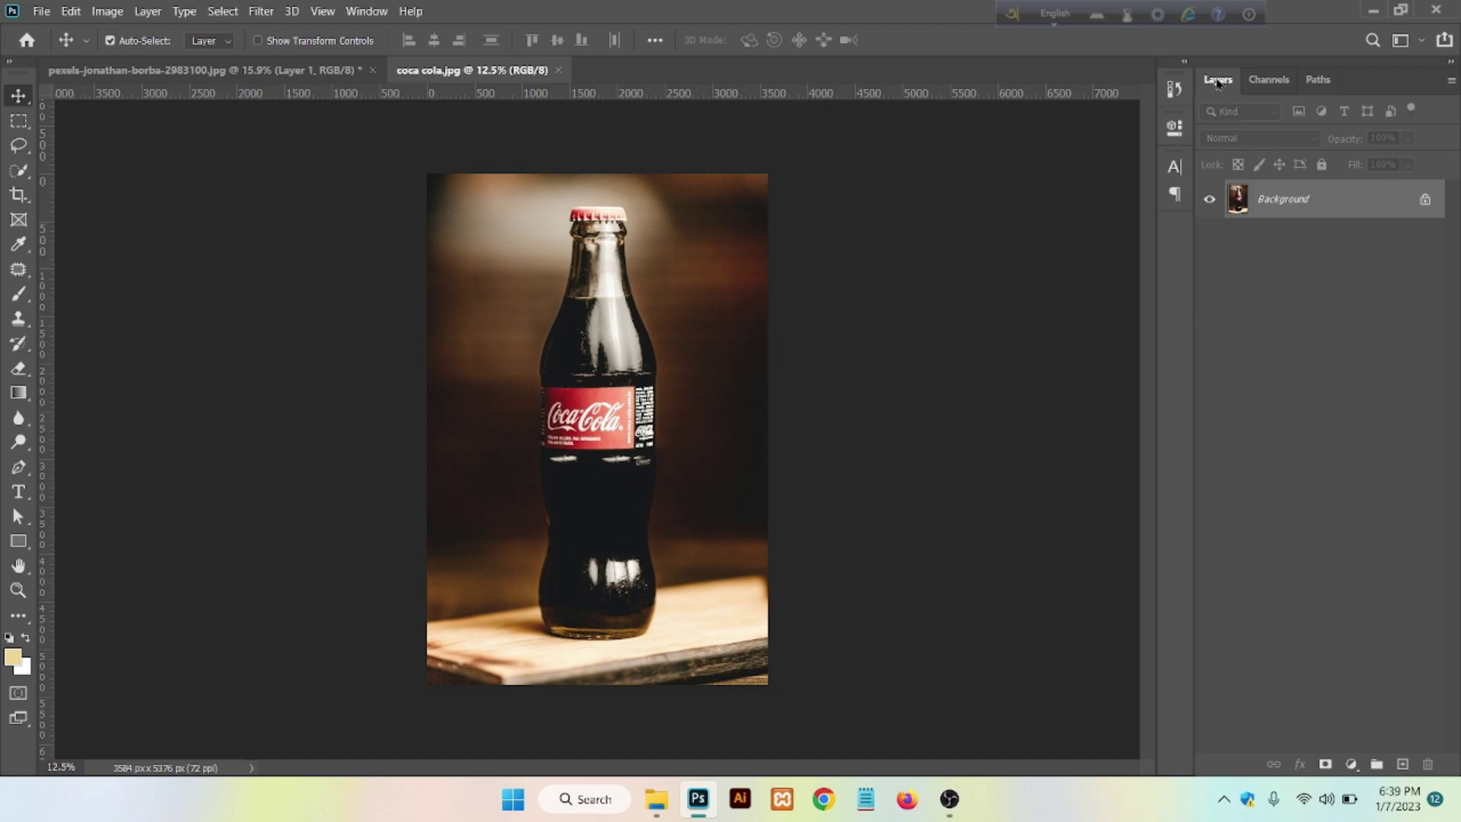
click(1313, 82)
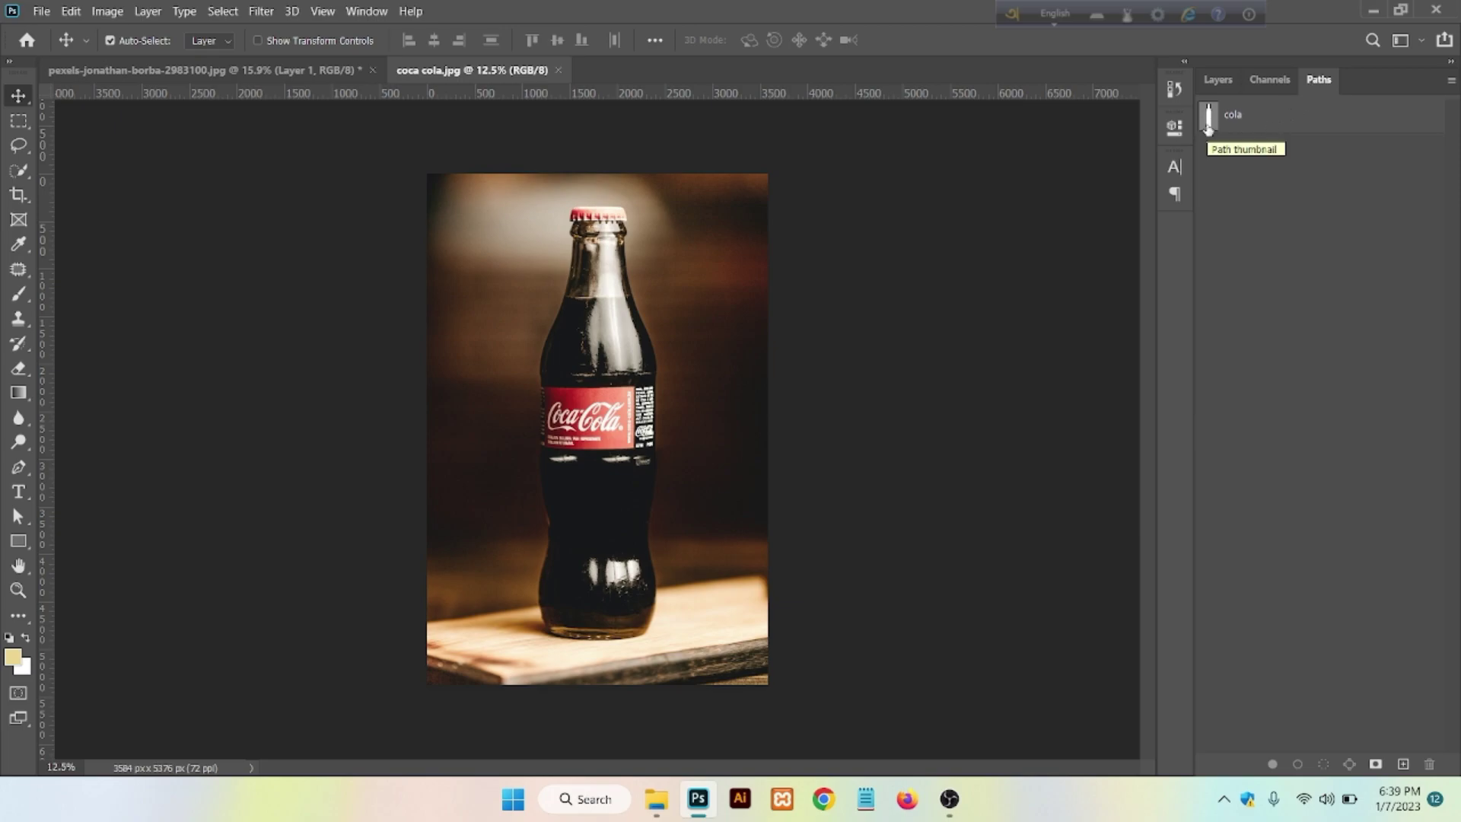
key(ctrl)
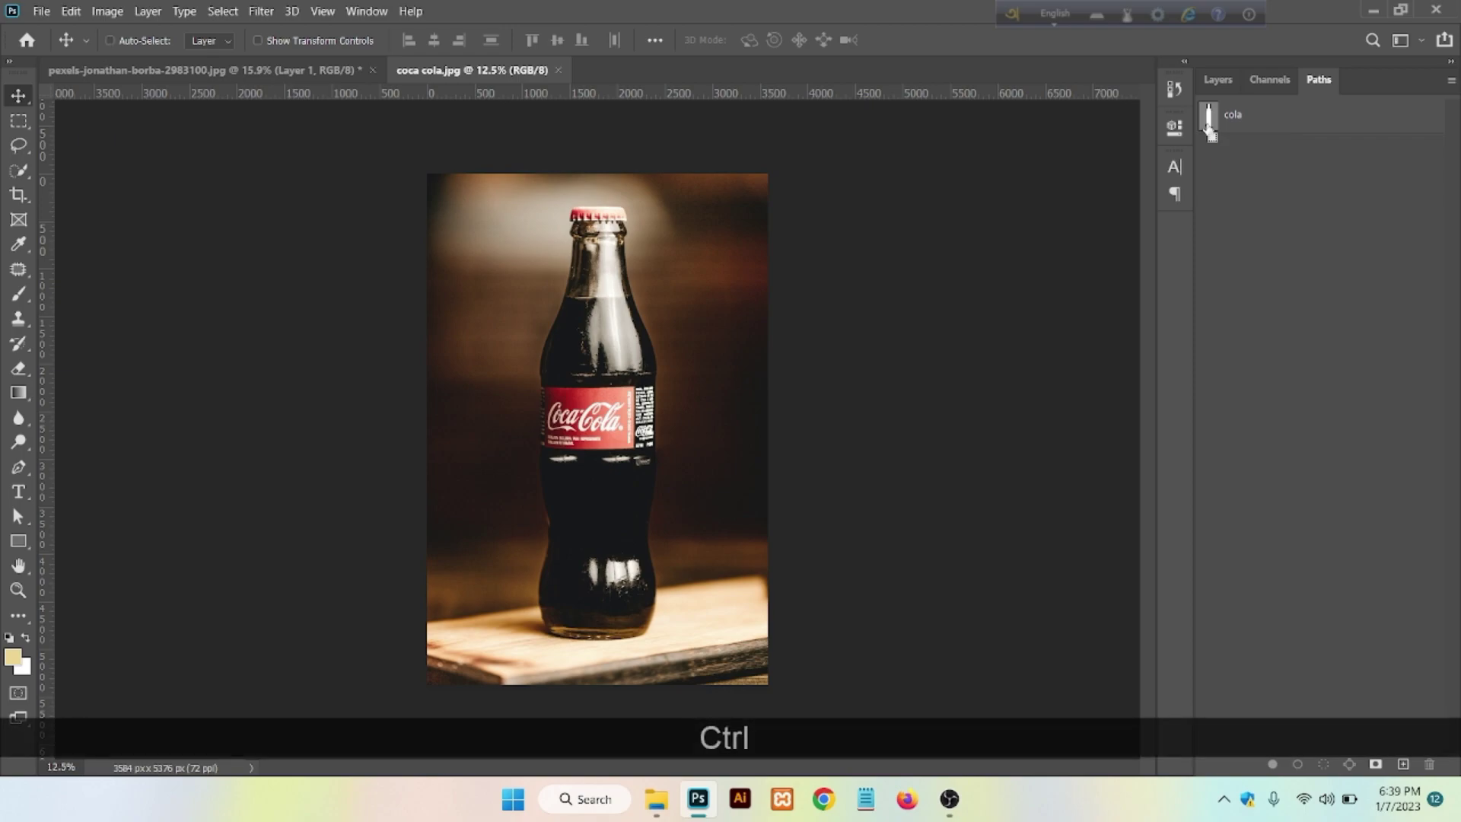
ctrl+click(1211, 122)
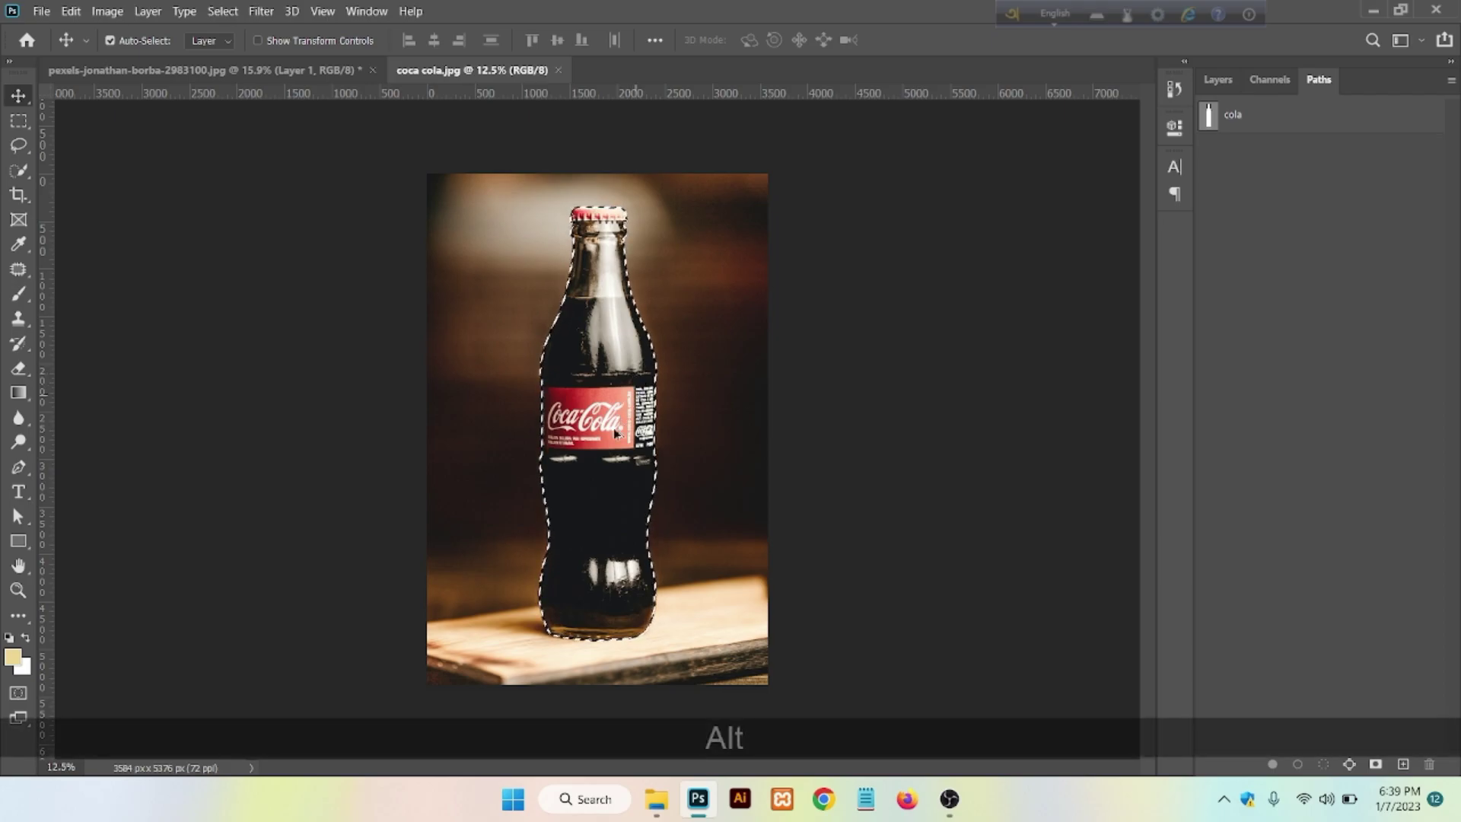
- Examine how closely the selection follows the bottle's edges, from the base up to the whole bottle
alt+scroll(571, 498, up, 3)
alt+scroll(582, 548, up, 5)
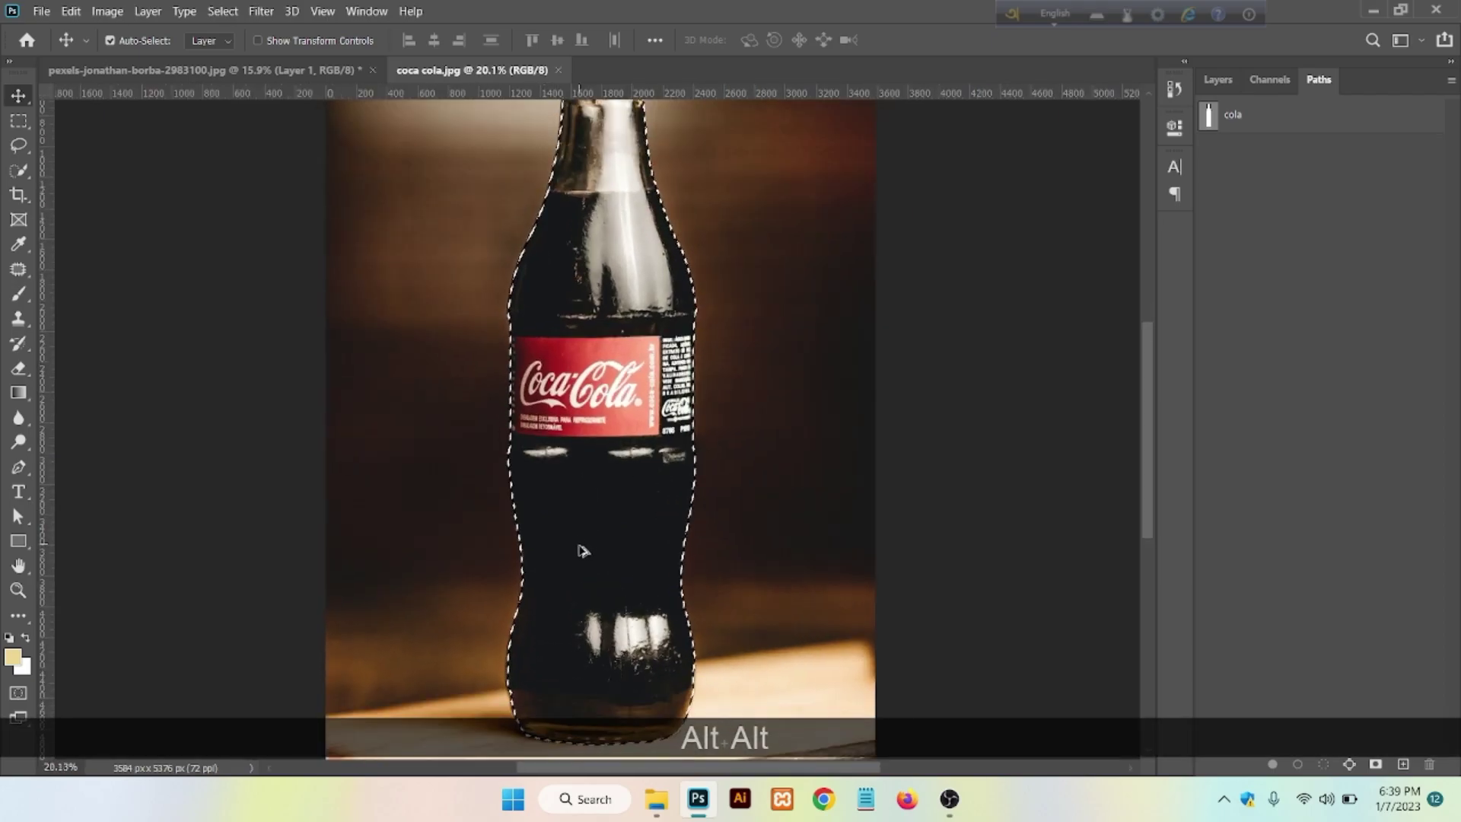
key(space)
drag(599, 599, 580, 341)
alt+scroll(458, 642, up, 3)
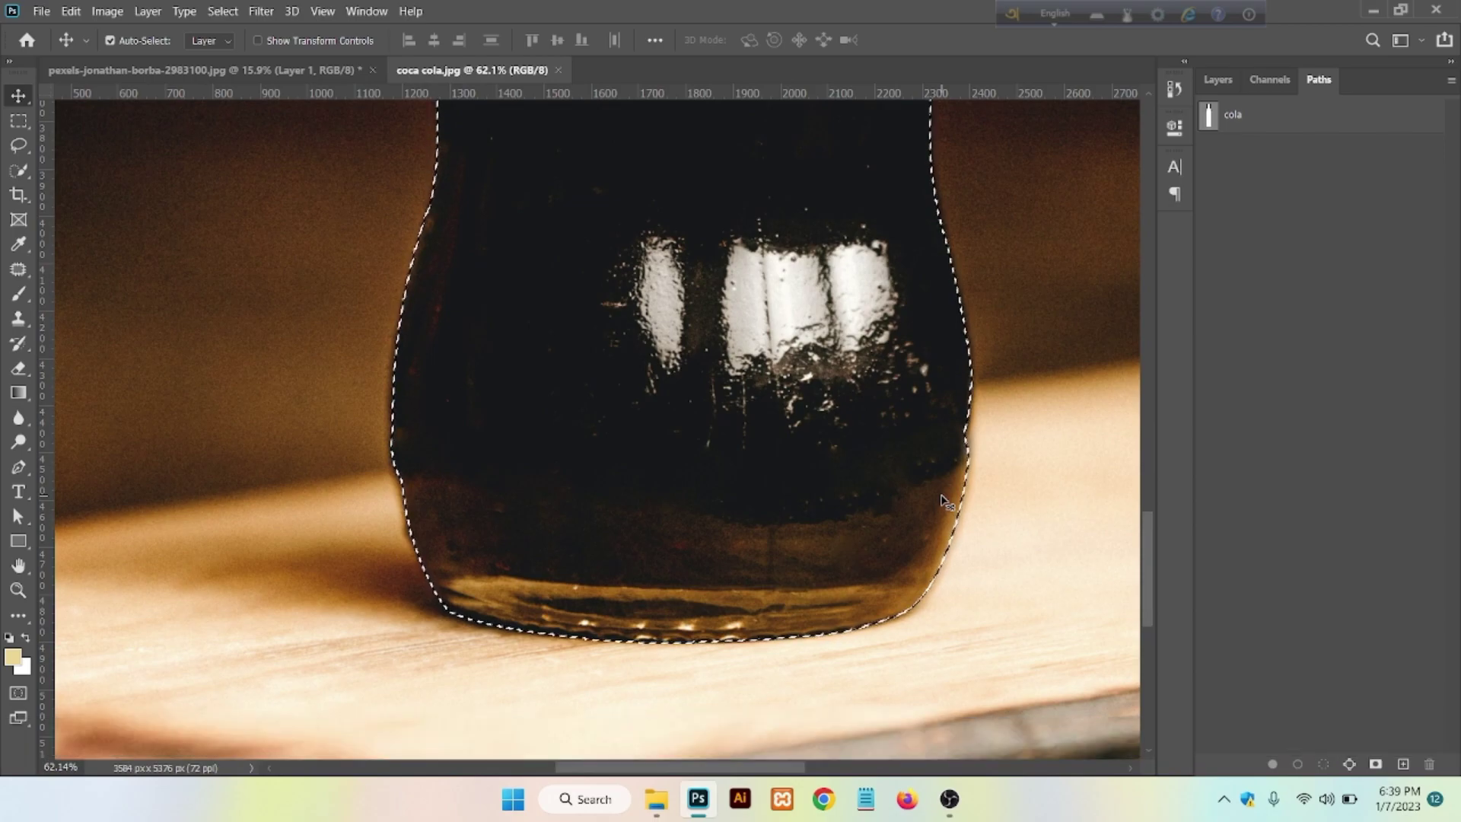
alt+scroll(937, 523, down, 1)
alt+scroll(937, 523, down, 3)
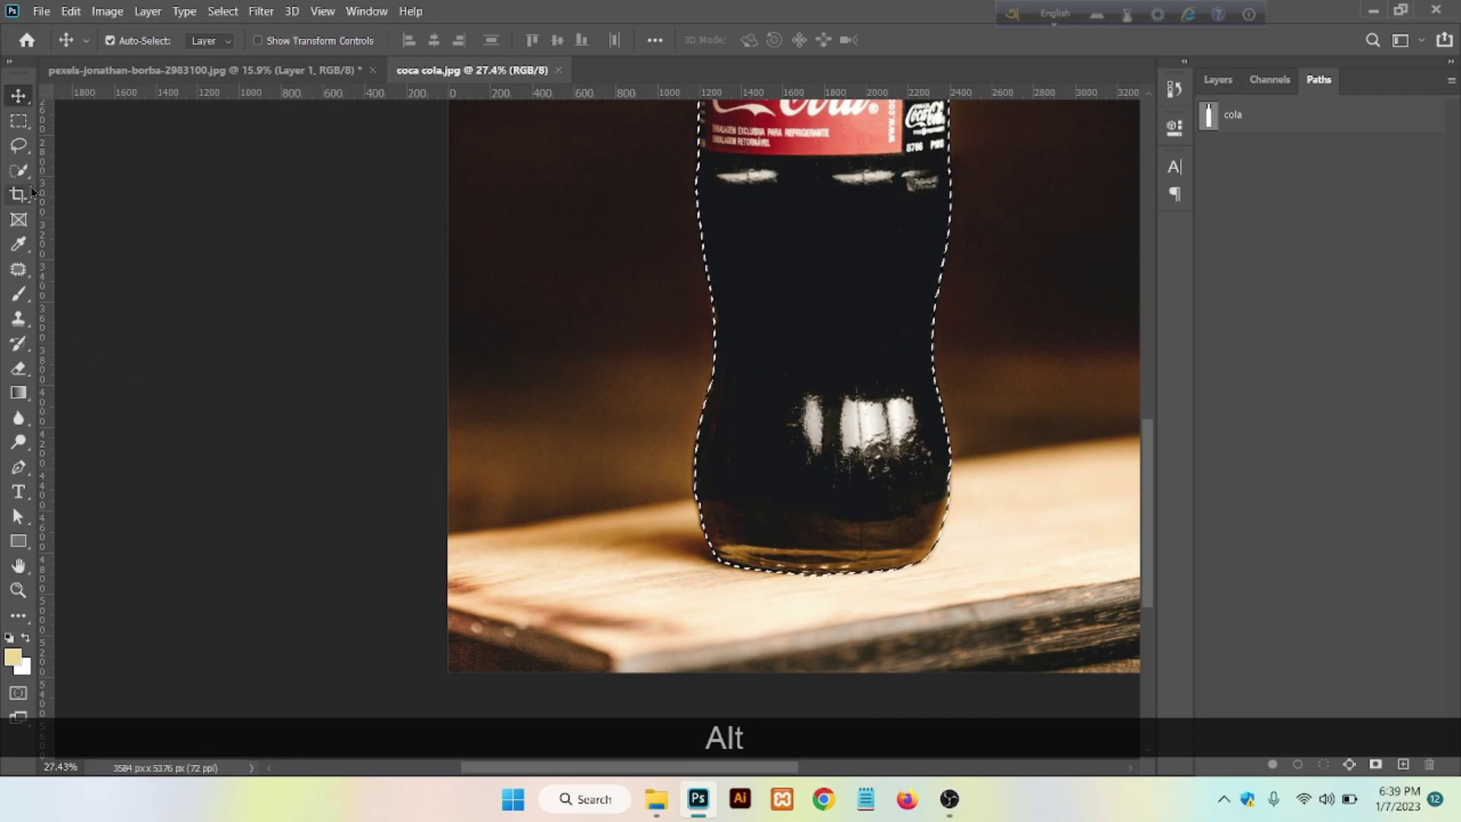
key(space)
drag(852, 233, 743, 495)
alt+scroll(743, 495, down, 2)
alt+scroll(744, 495, down, 1)
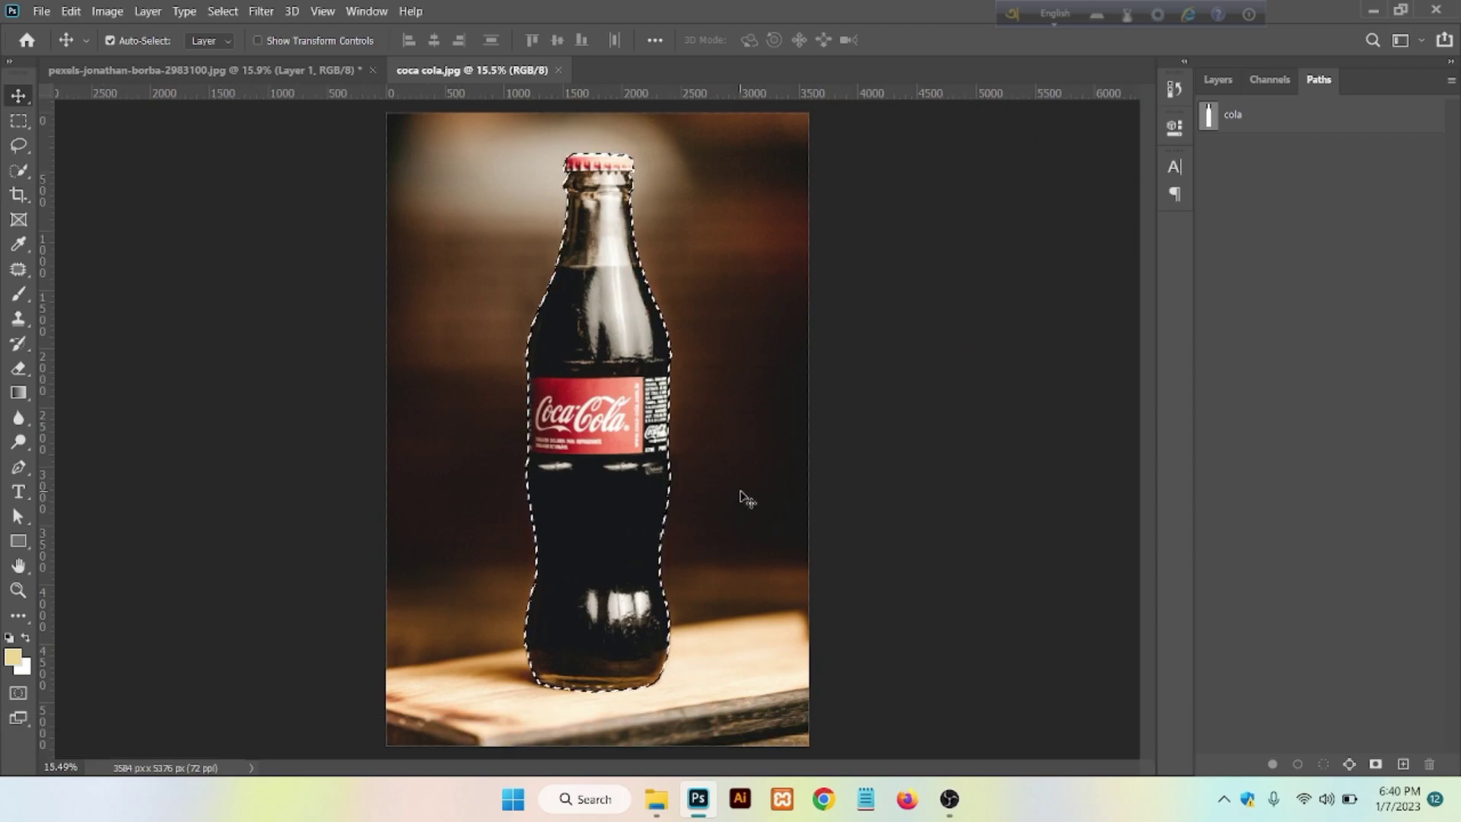
- Copy the selected bottle to a new layer and check the cutout by hiding and reshowing the Background layer
click(23, 173)
click(84, 171)
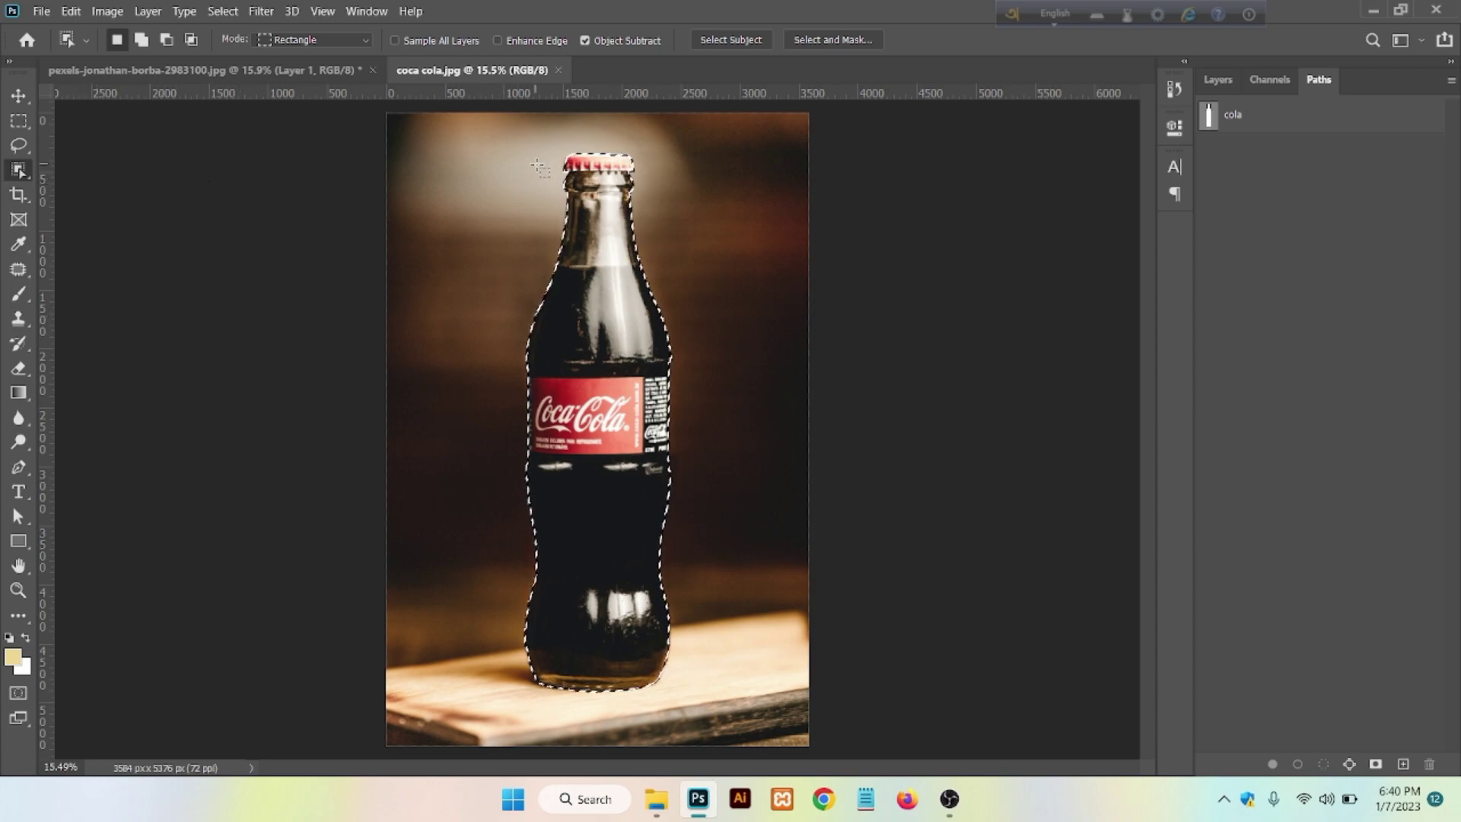
click(1217, 79)
key(ctrl+j)
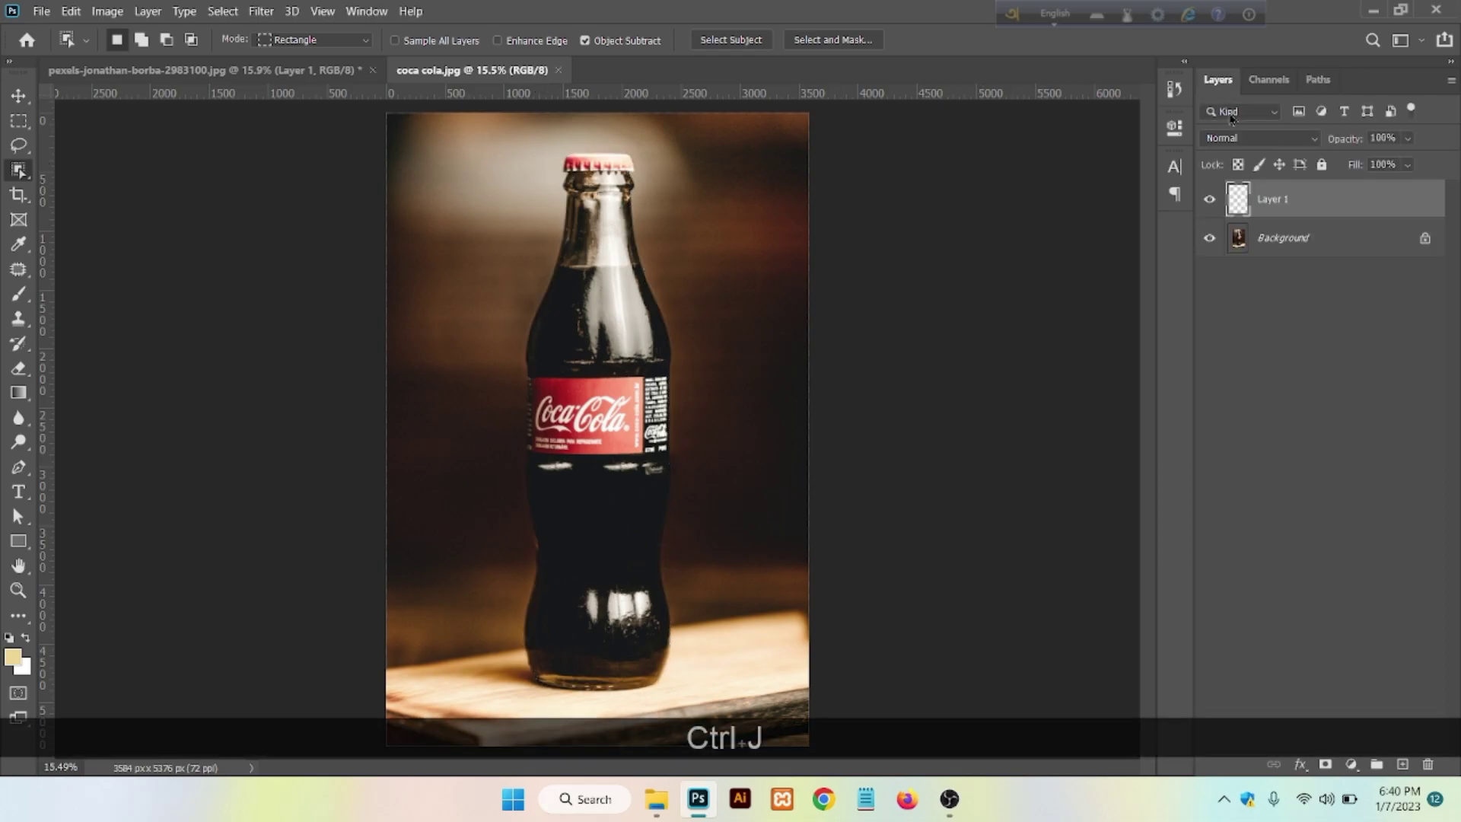
click(1209, 239)
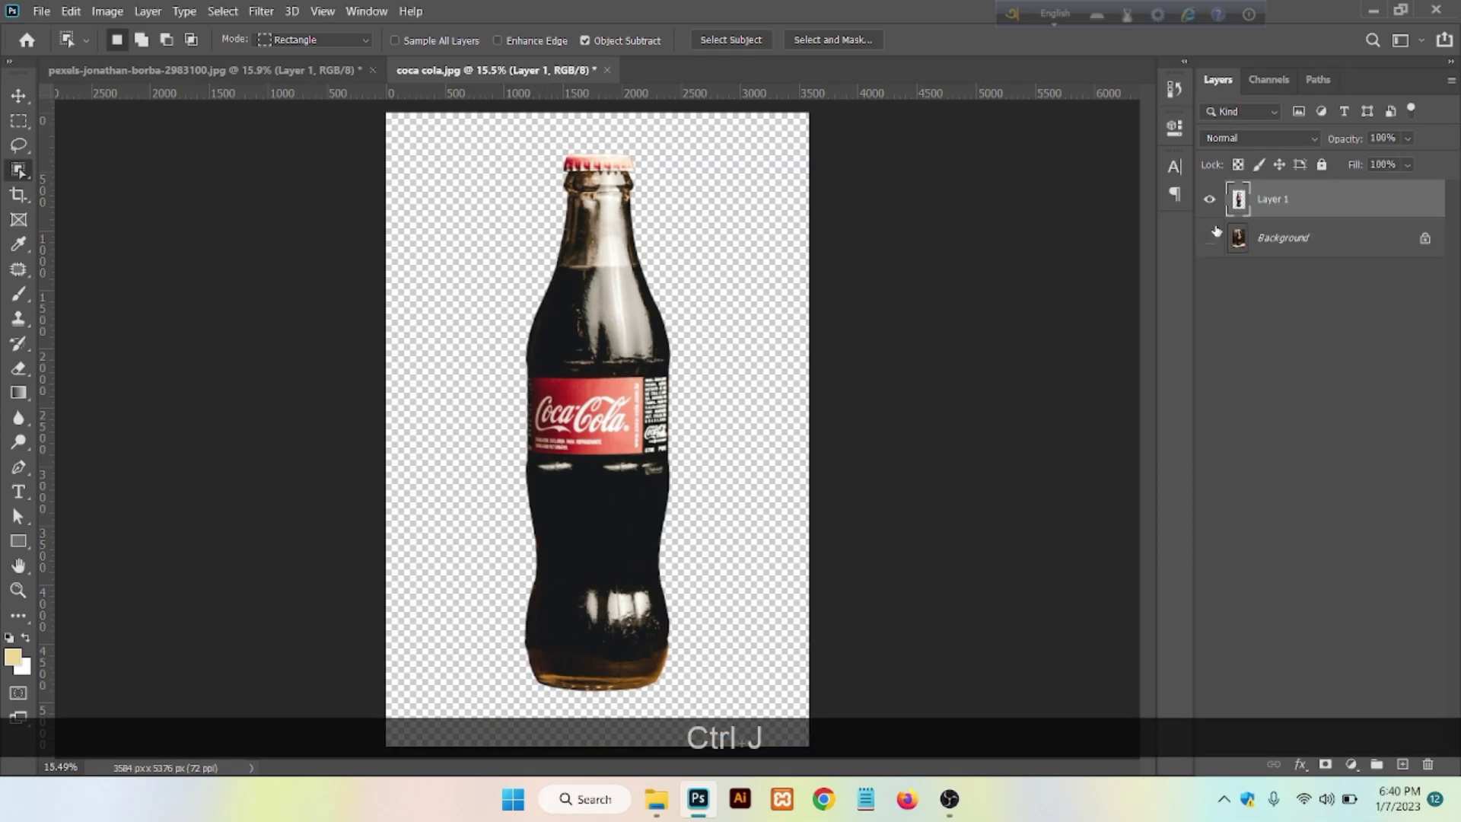
click(1208, 238)
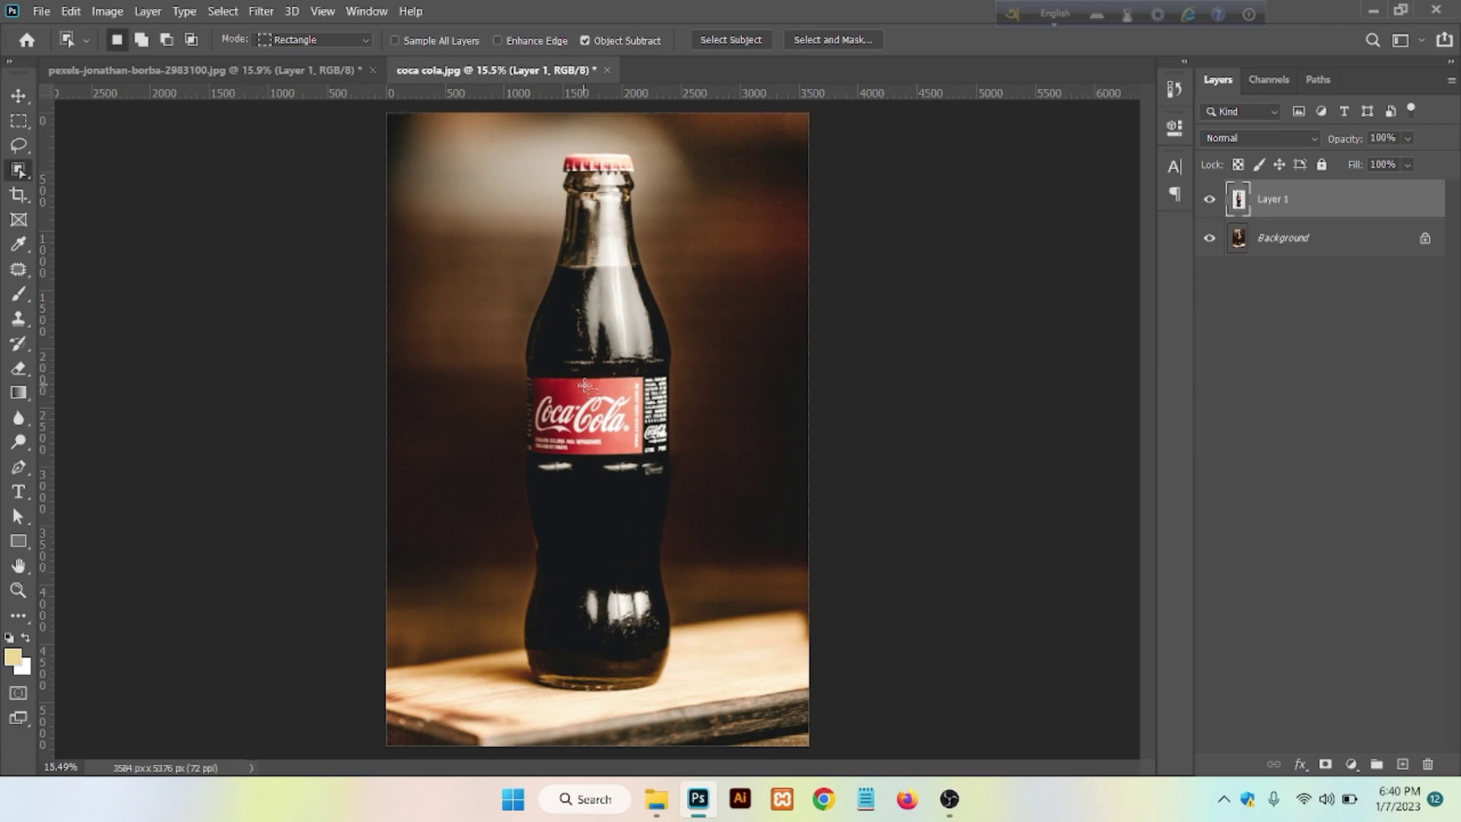
click(18, 95)
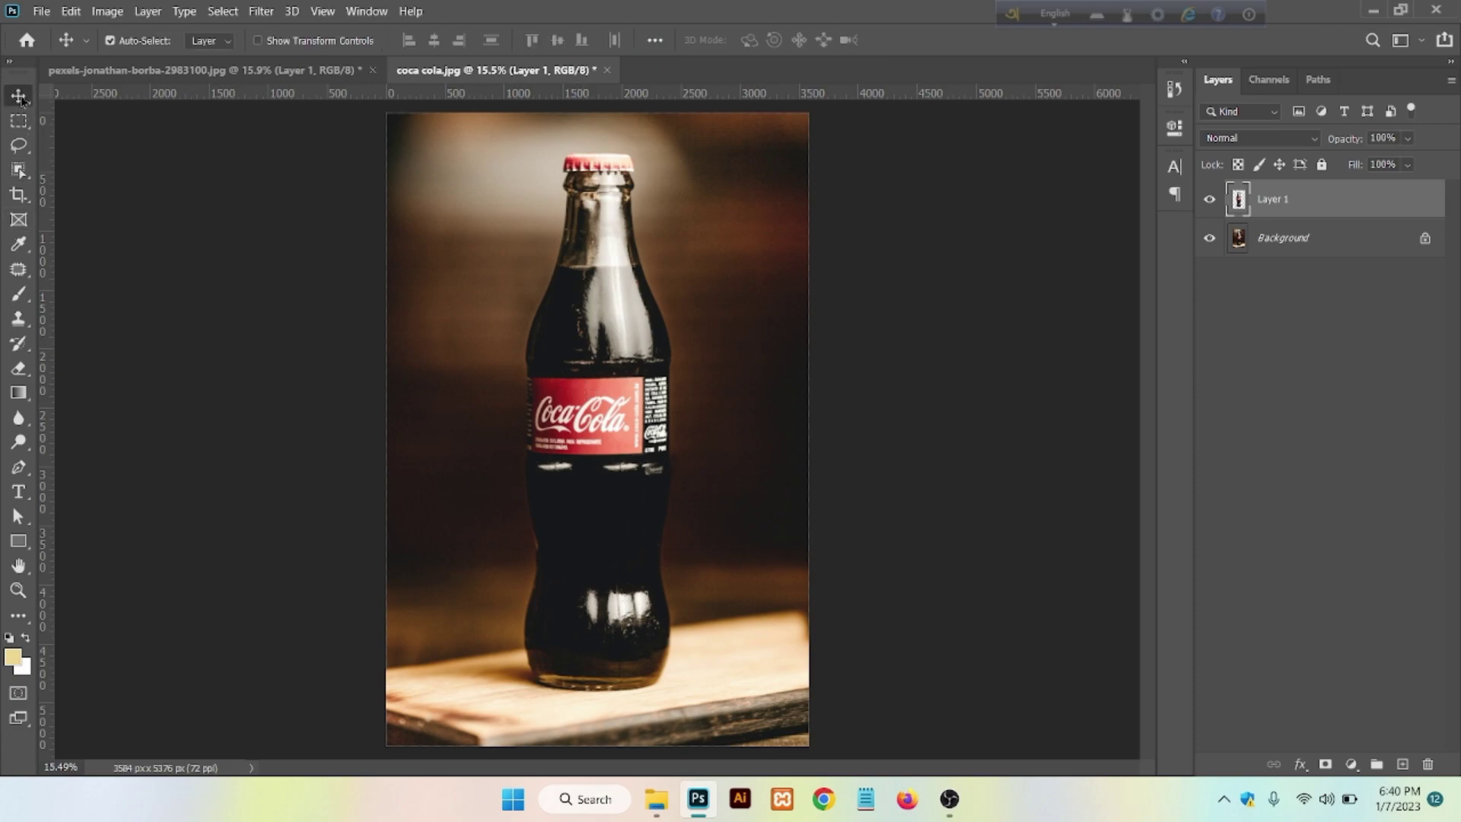